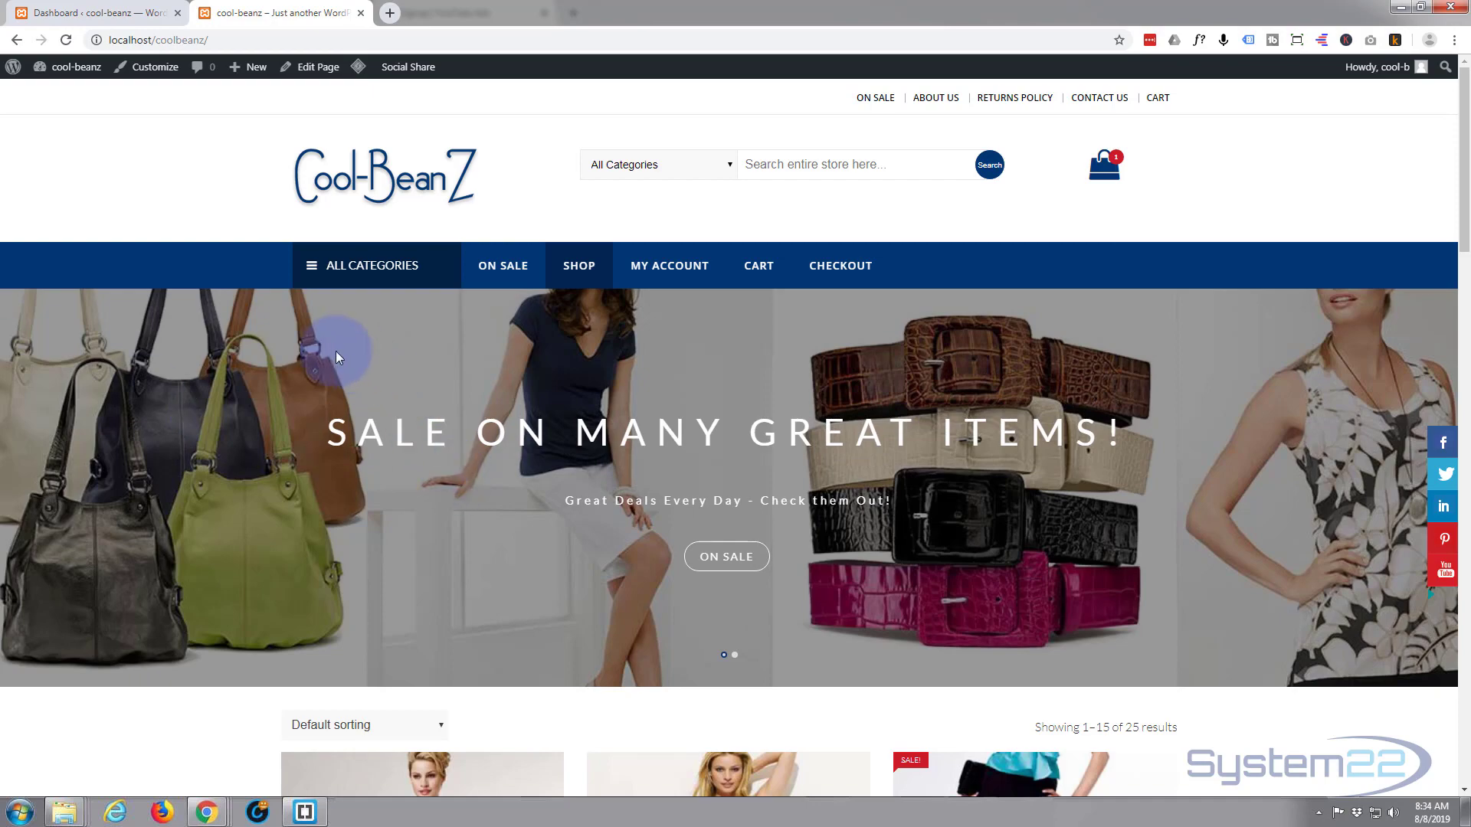
- Scroll through the Cool-BeanZ storefront home page
{"action": "scroll", "coordinate": [334, 352], "scroll_direction": "down", "scroll_amount": 6}
{"action": "scroll", "coordinate": [332, 352], "scroll_direction": "down", "scroll_amount": 3}
{"action": "scroll", "coordinate": [333, 360], "scroll_direction": "down", "scroll_amount": 13}
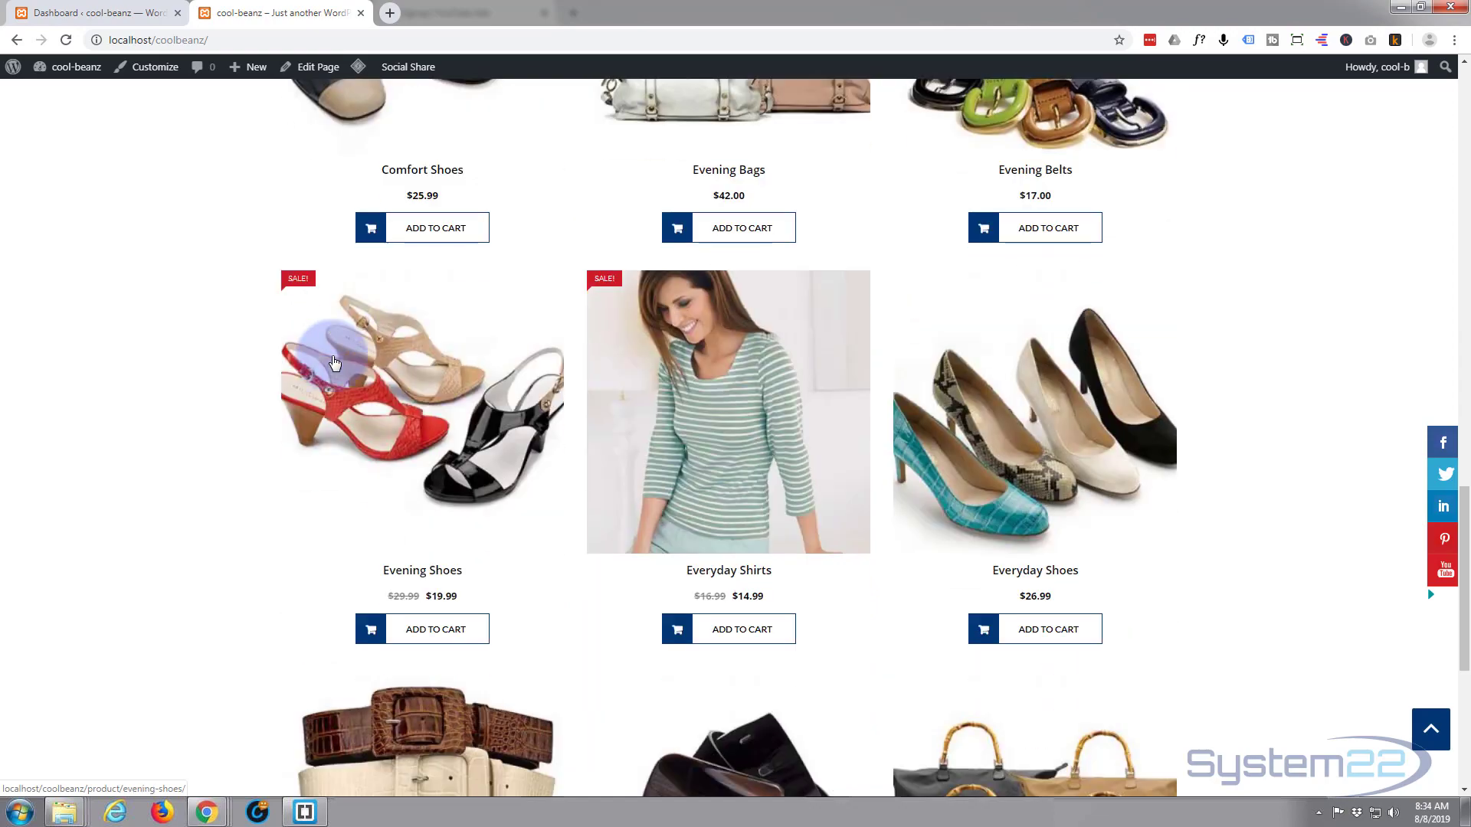
{"action": "scroll", "coordinate": [334, 362], "scroll_direction": "down", "scroll_amount": 2}
{"action": "scroll", "coordinate": [334, 362], "scroll_direction": "up", "scroll_amount": 7}
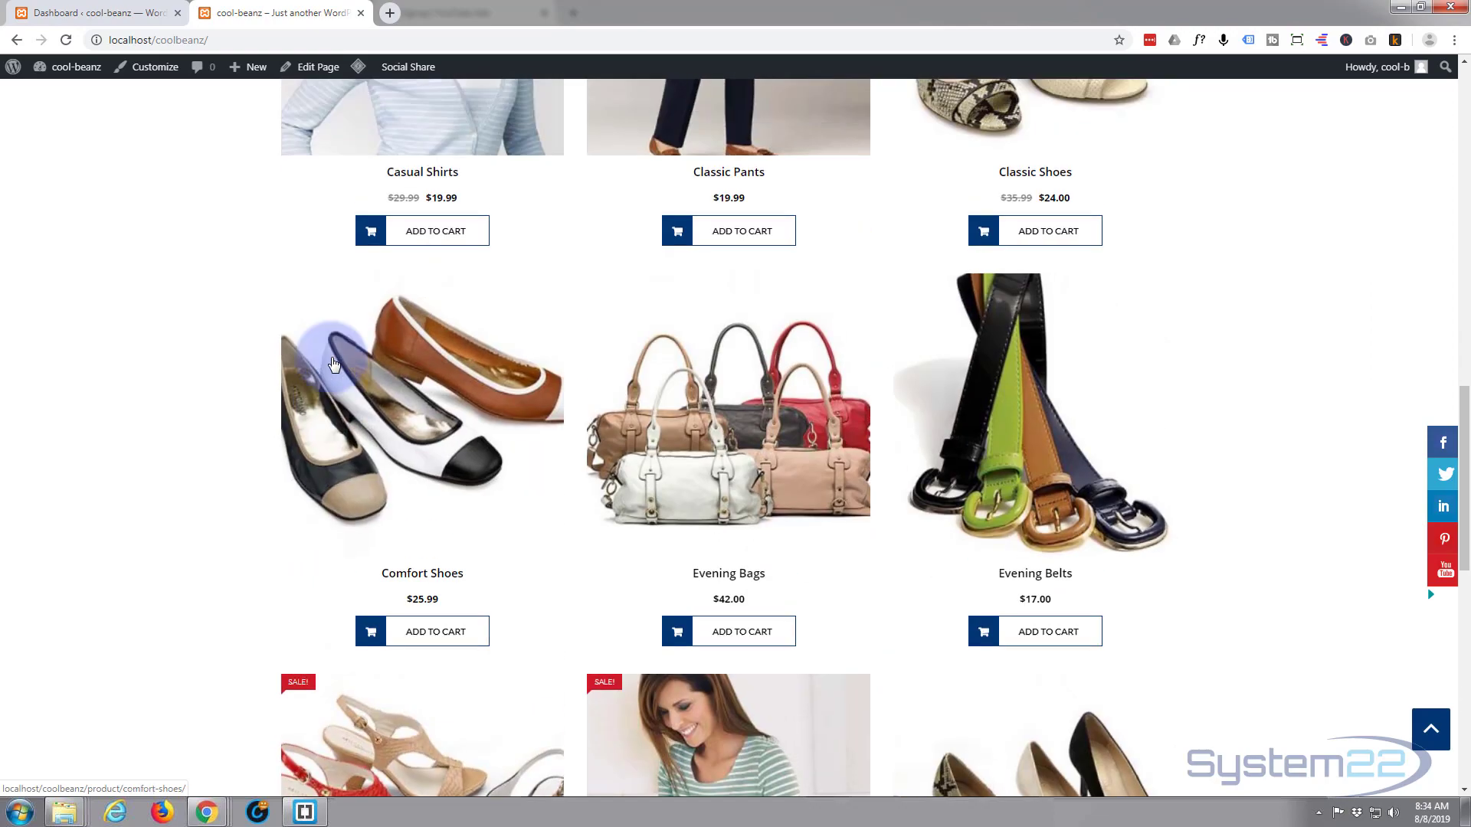
{"action": "scroll", "coordinate": [334, 363], "scroll_direction": "up", "scroll_amount": 12}
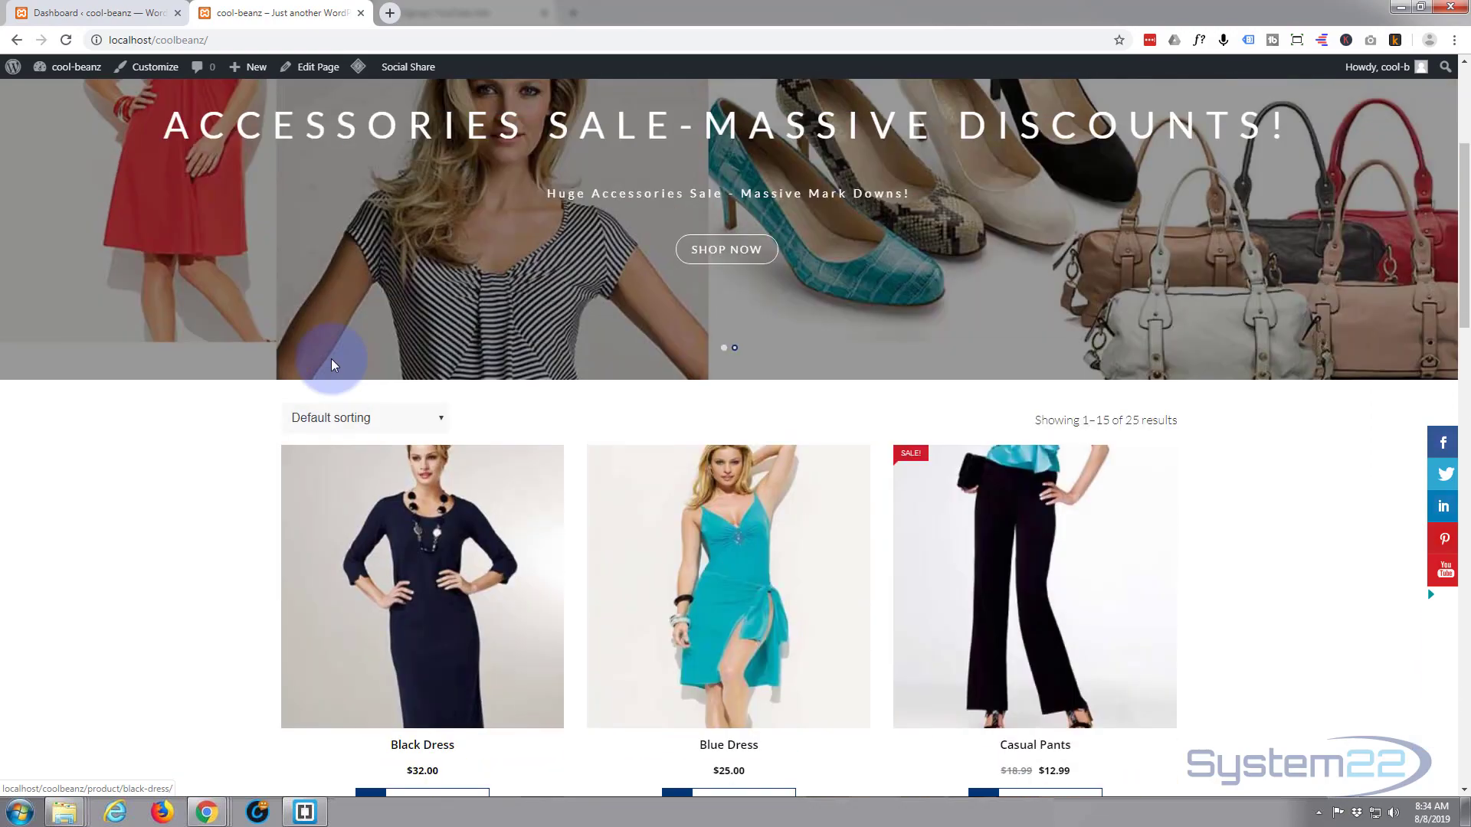
{"action": "scroll", "coordinate": [331, 358], "scroll_direction": "up", "scroll_amount": 4}
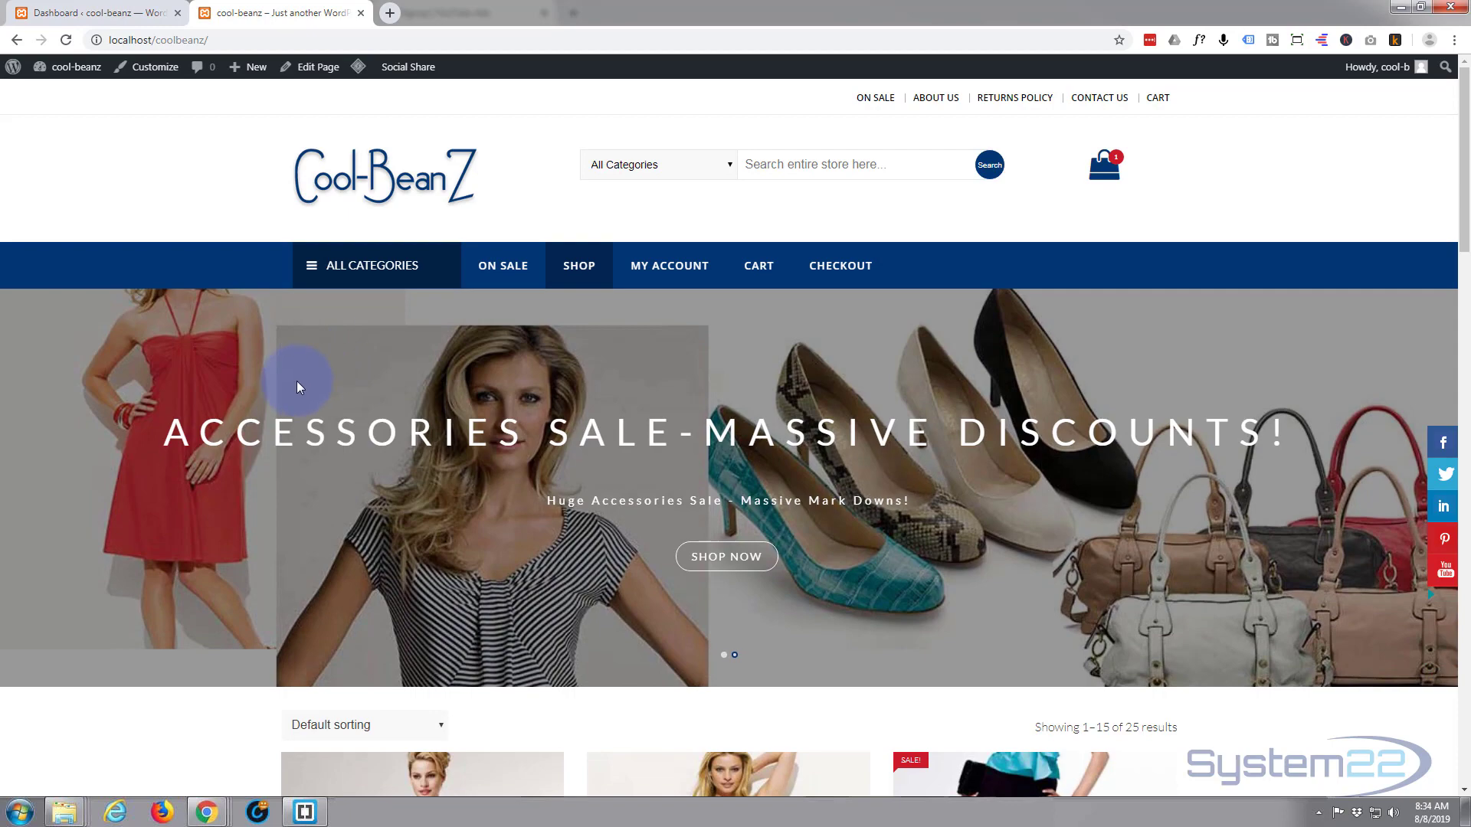
{"action": "scroll", "coordinate": [296, 380], "scroll_direction": "down", "scroll_amount": 1}
{"action": "scroll", "coordinate": [297, 380], "scroll_direction": "down", "scroll_amount": 5}
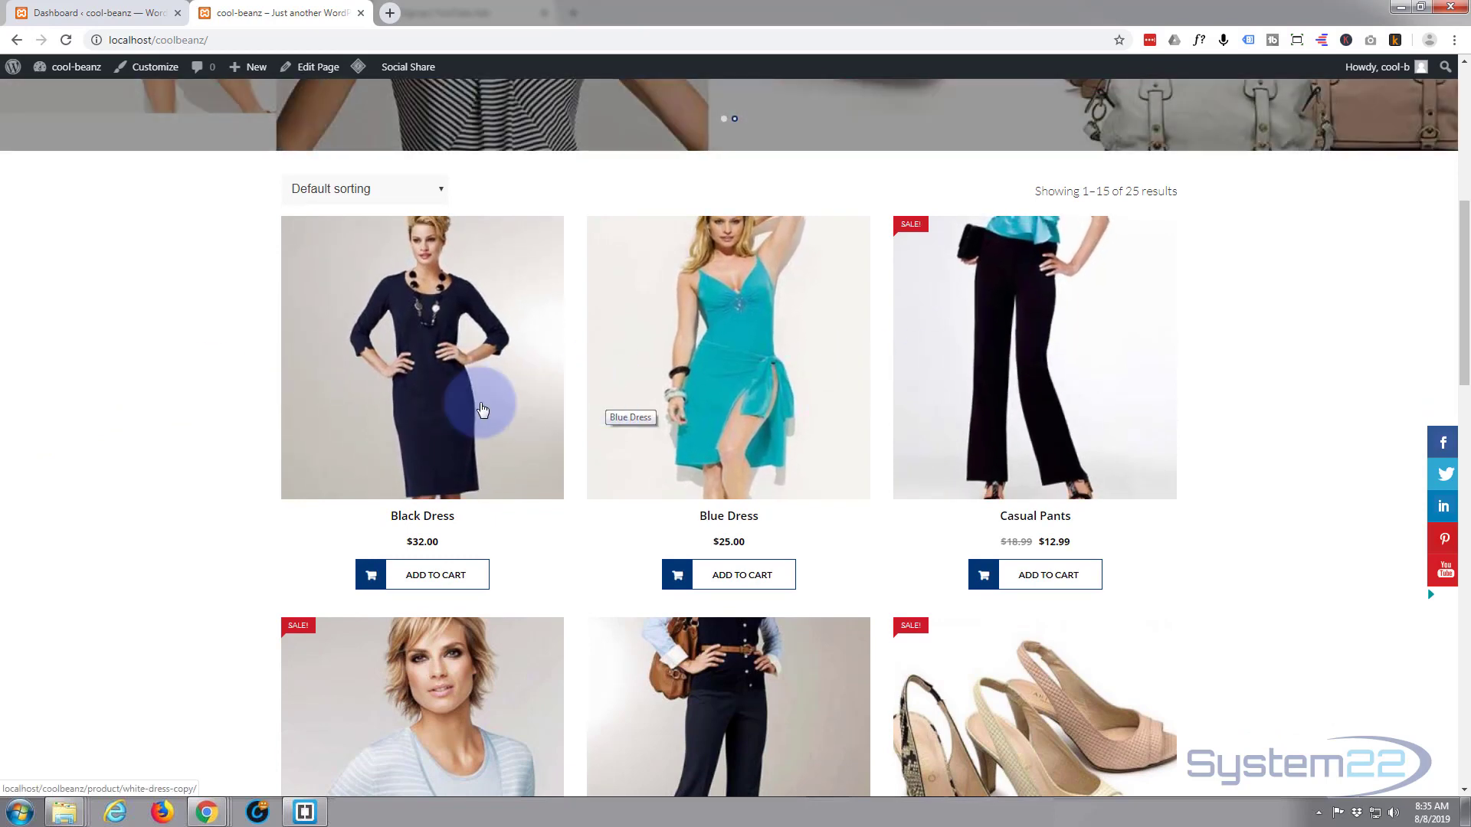
{"action": "scroll", "coordinate": [160, 460], "scroll_direction": "up", "scroll_amount": 2}
{"action": "scroll", "coordinate": [159, 458], "scroll_direction": "up", "scroll_amount": 5}
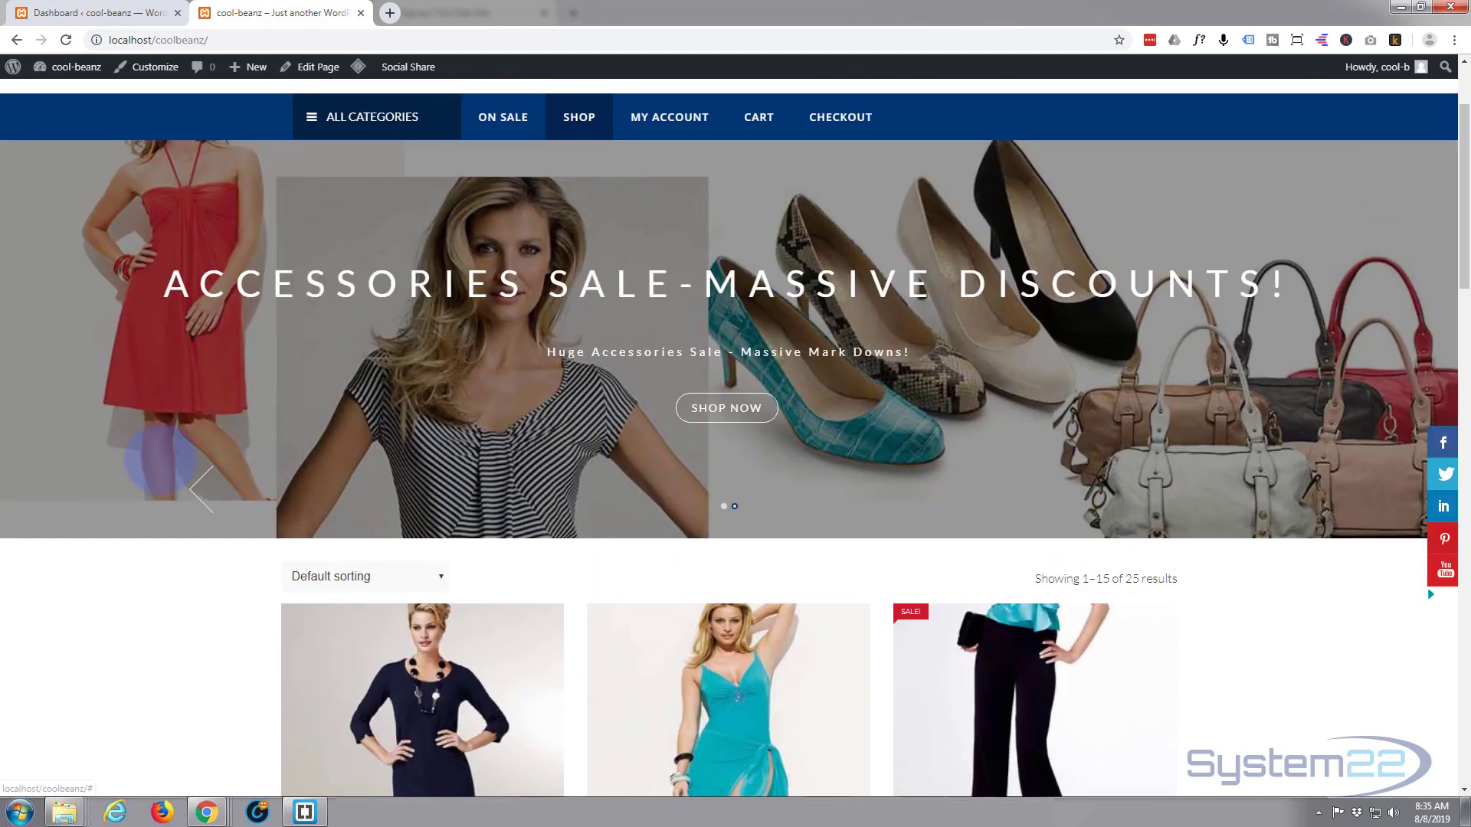
- Browse the Bags and Shirts category pages, then go to the About us page
{"action": "left_click", "coordinate": [360, 272]}
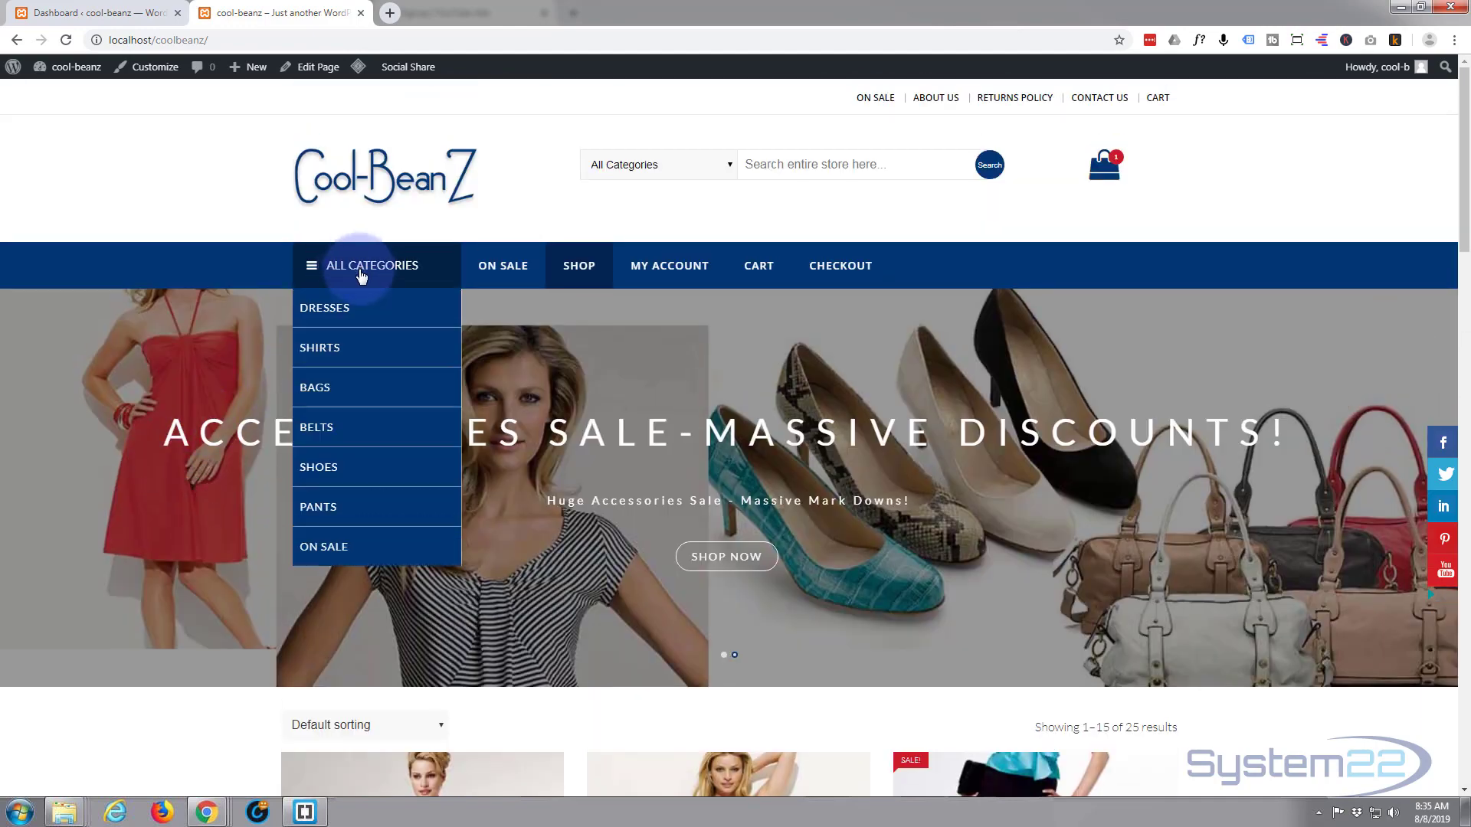
{"action": "left_click", "coordinate": [338, 390]}
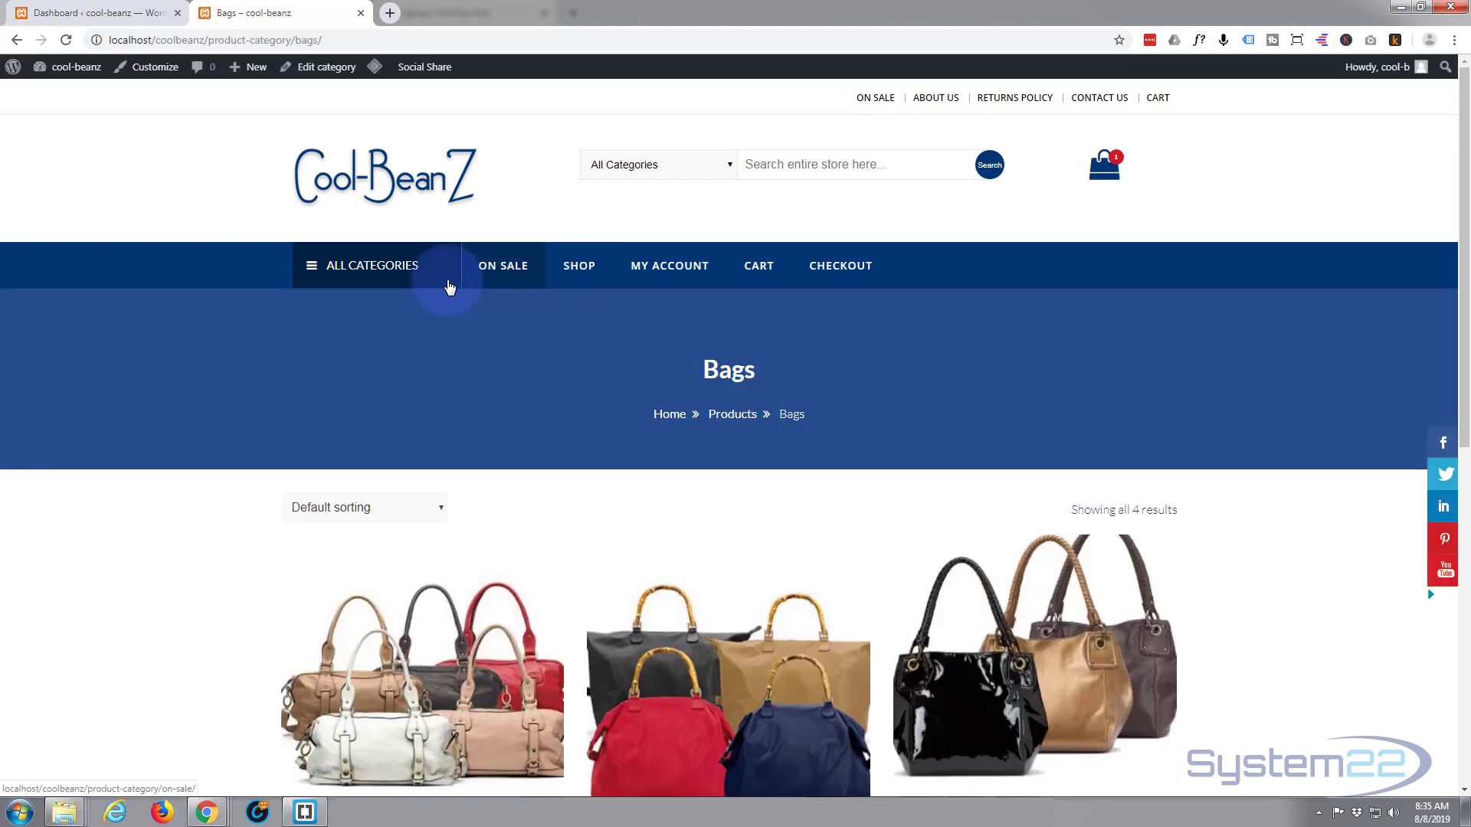
{"action": "left_click", "coordinate": [421, 279]}
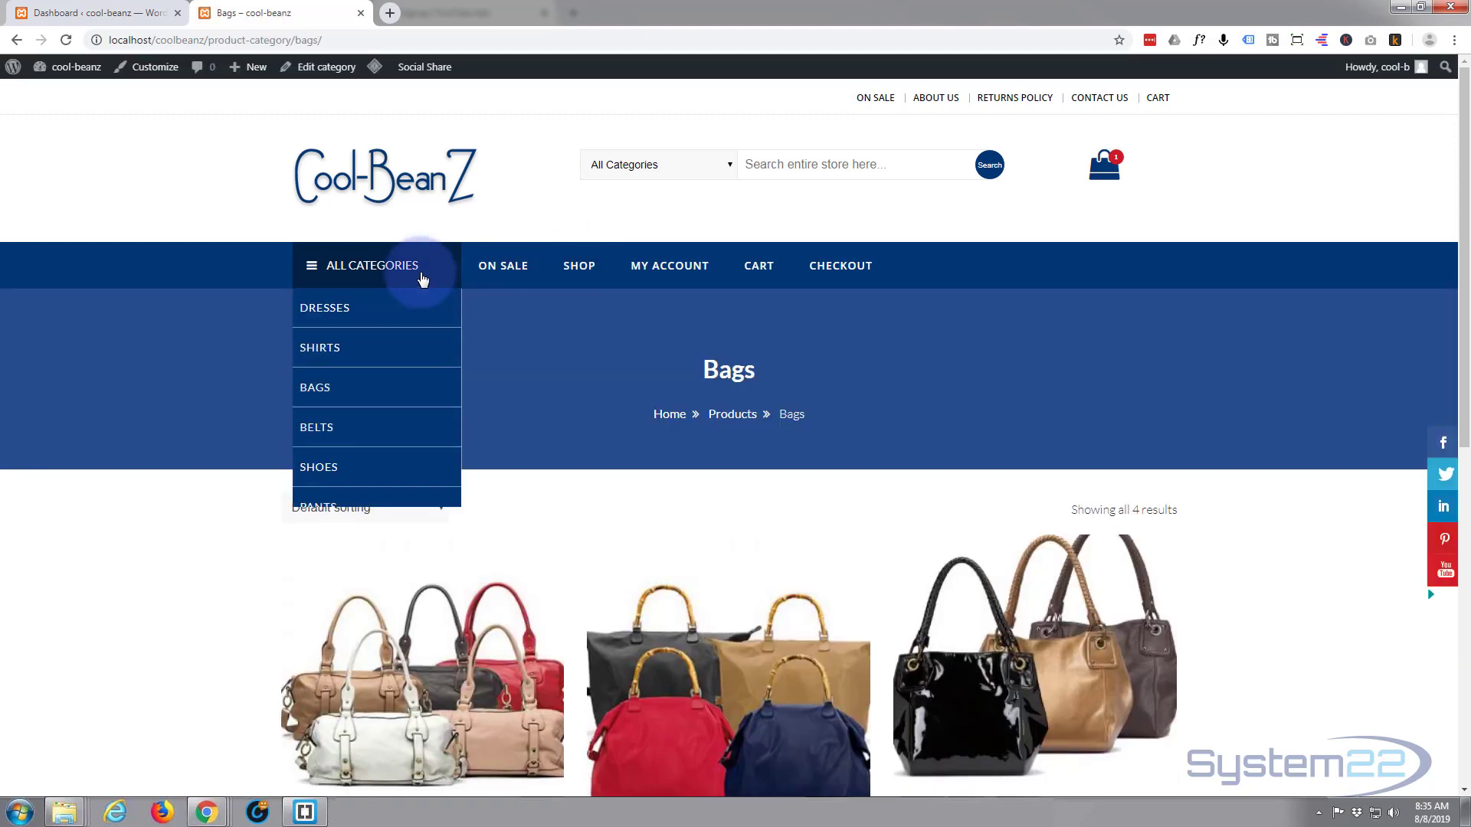
{"action": "left_click", "coordinate": [421, 350]}
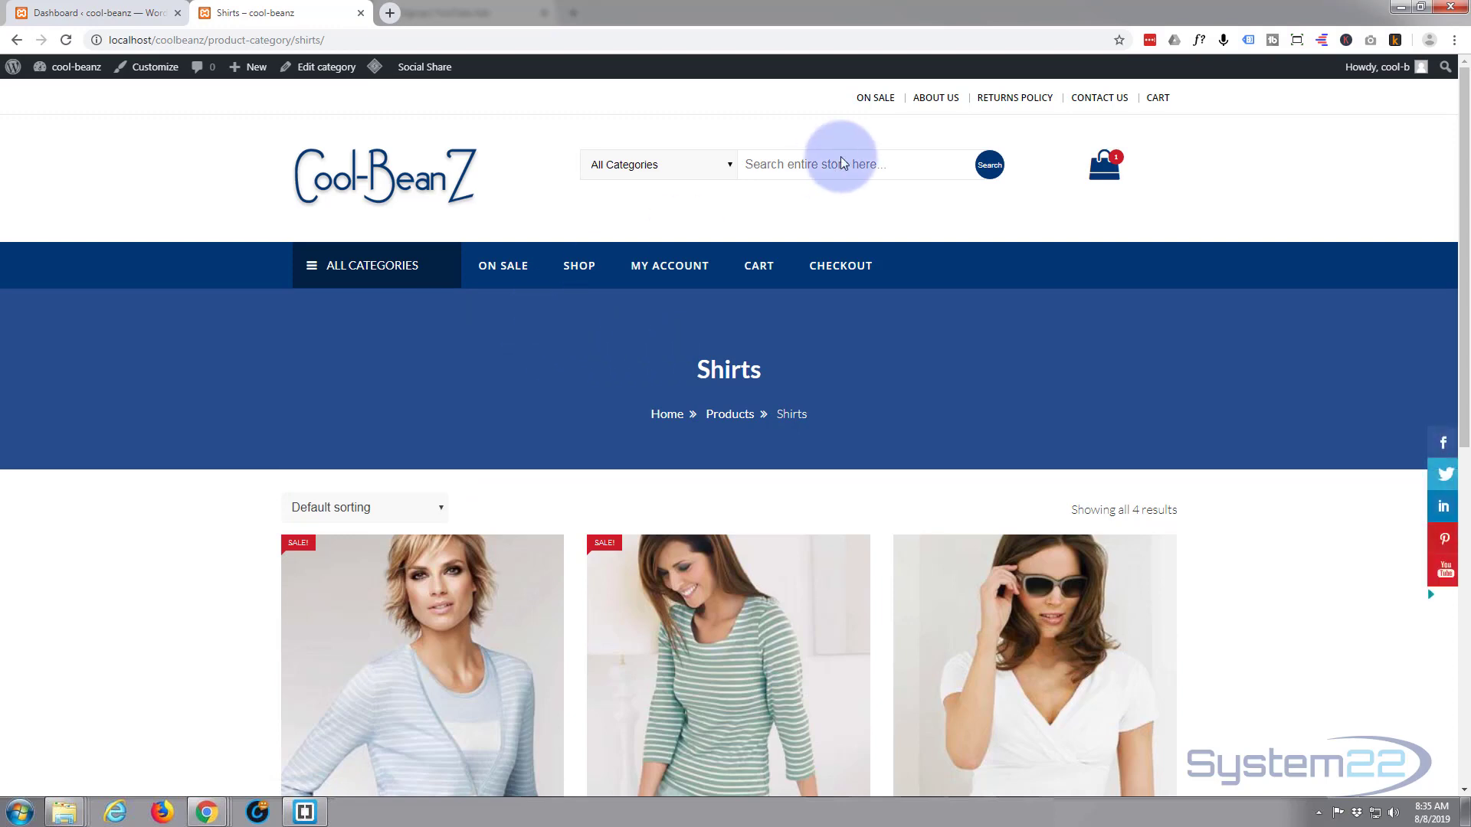
{"action": "left_click", "coordinate": [937, 105]}
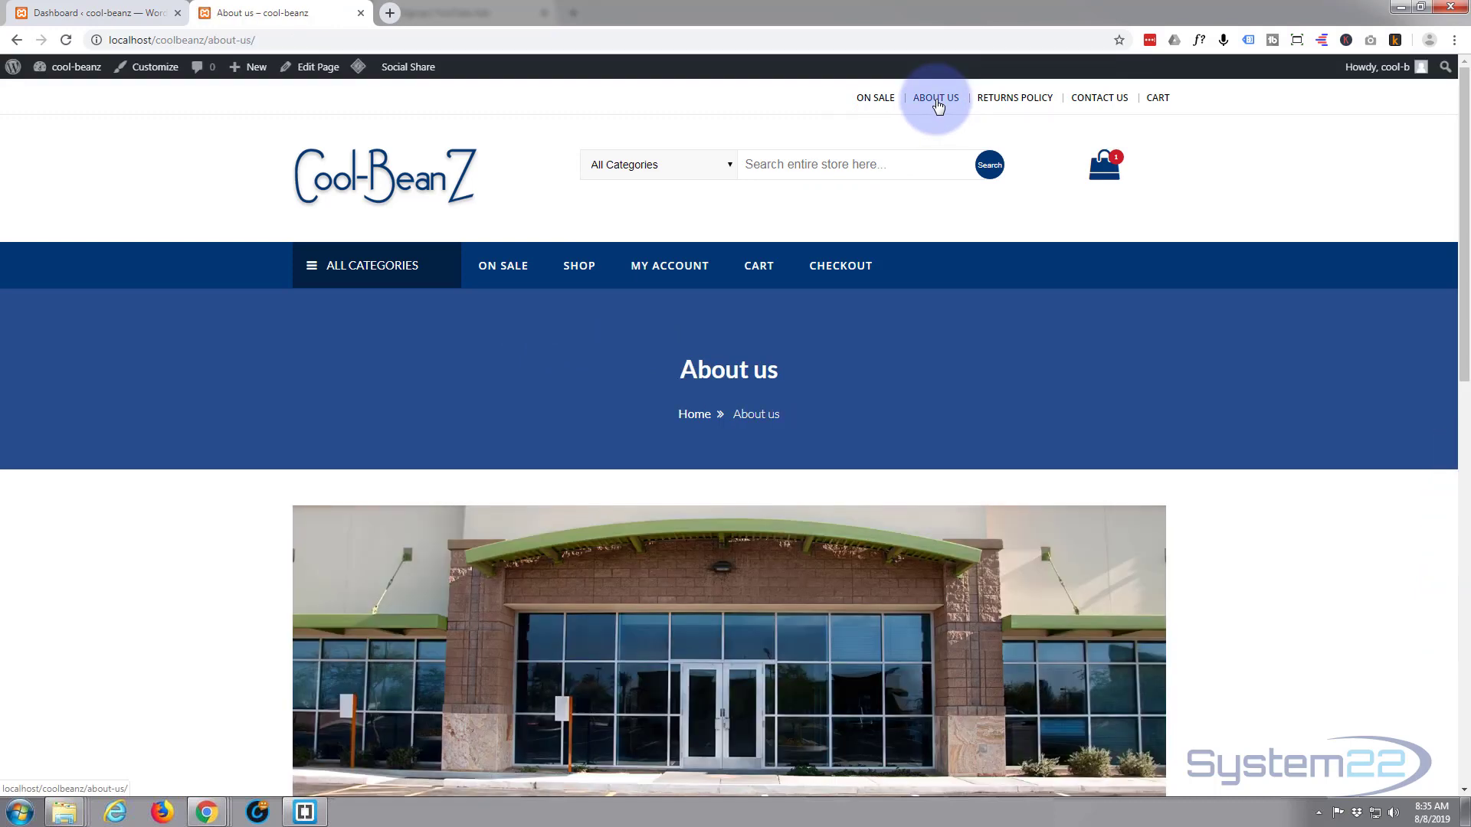
- Scroll the About us page past the founder and store manager profiles and back
{"action": "scroll", "coordinate": [706, 322], "scroll_direction": "down", "scroll_amount": 7}
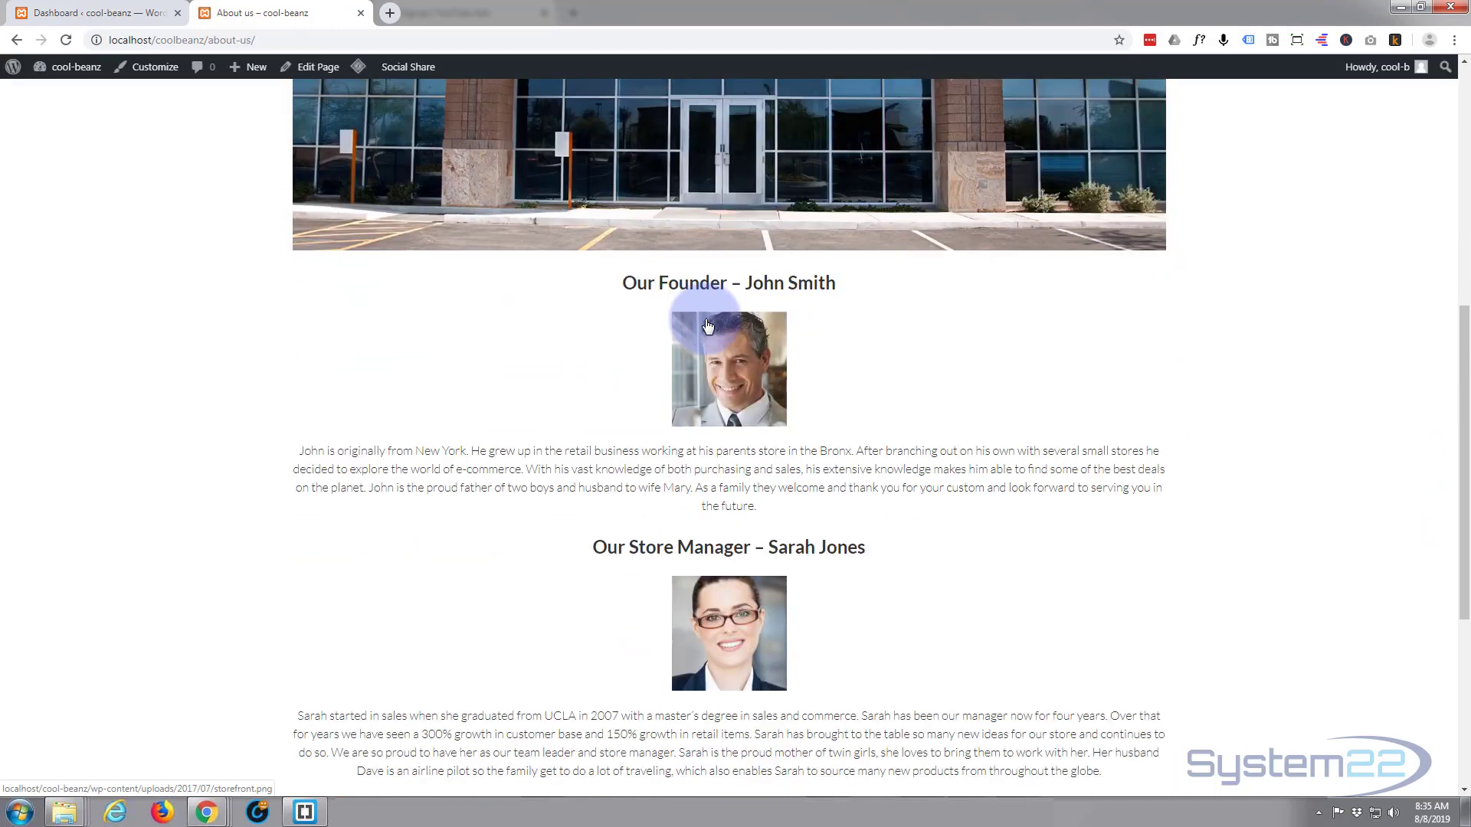
{"action": "scroll", "coordinate": [707, 327], "scroll_direction": "down", "scroll_amount": 5}
{"action": "scroll", "coordinate": [706, 320], "scroll_direction": "up", "scroll_amount": 6}
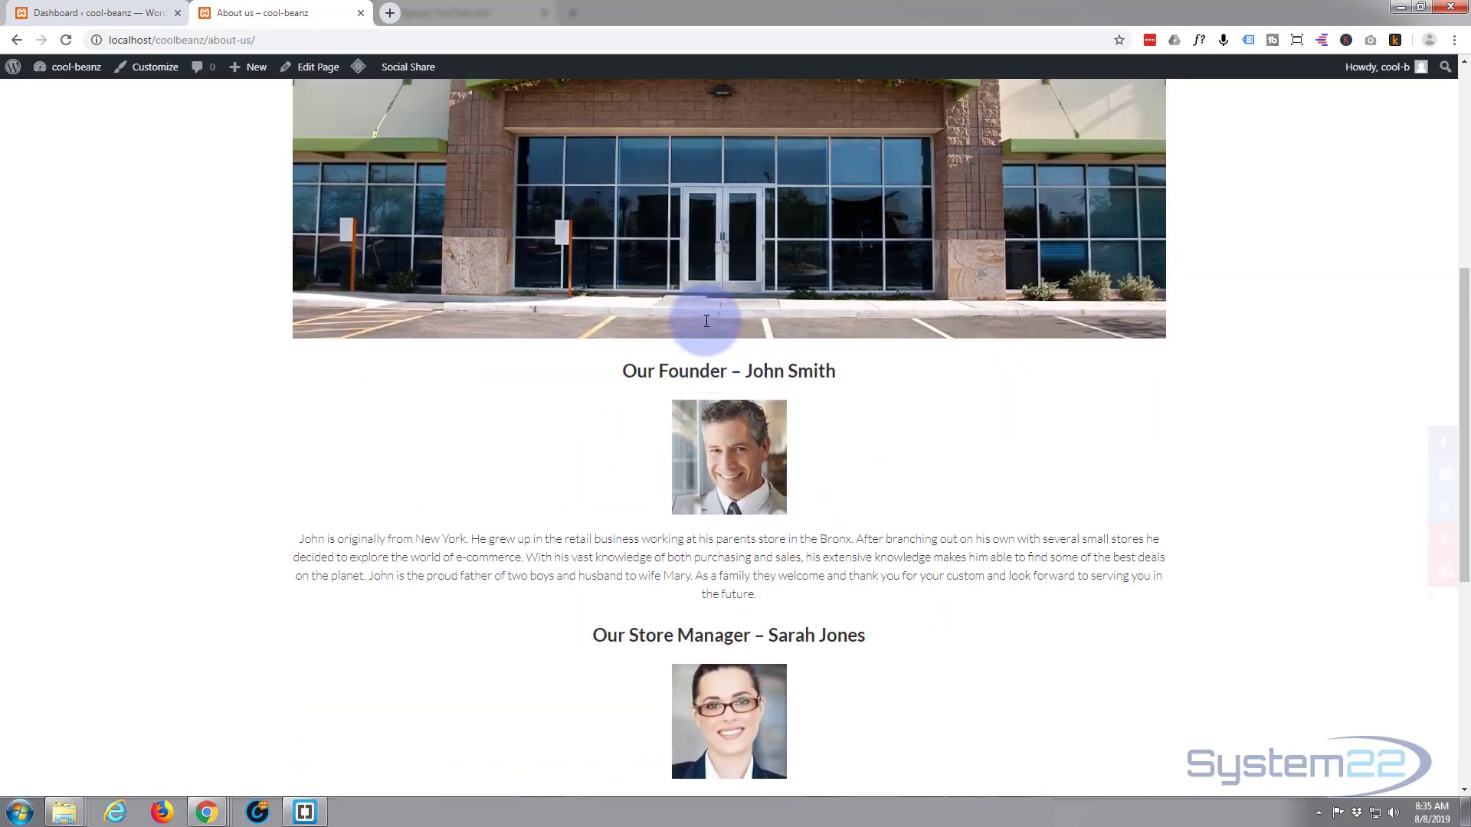
{"action": "scroll", "coordinate": [706, 321], "scroll_direction": "up", "scroll_amount": 6}
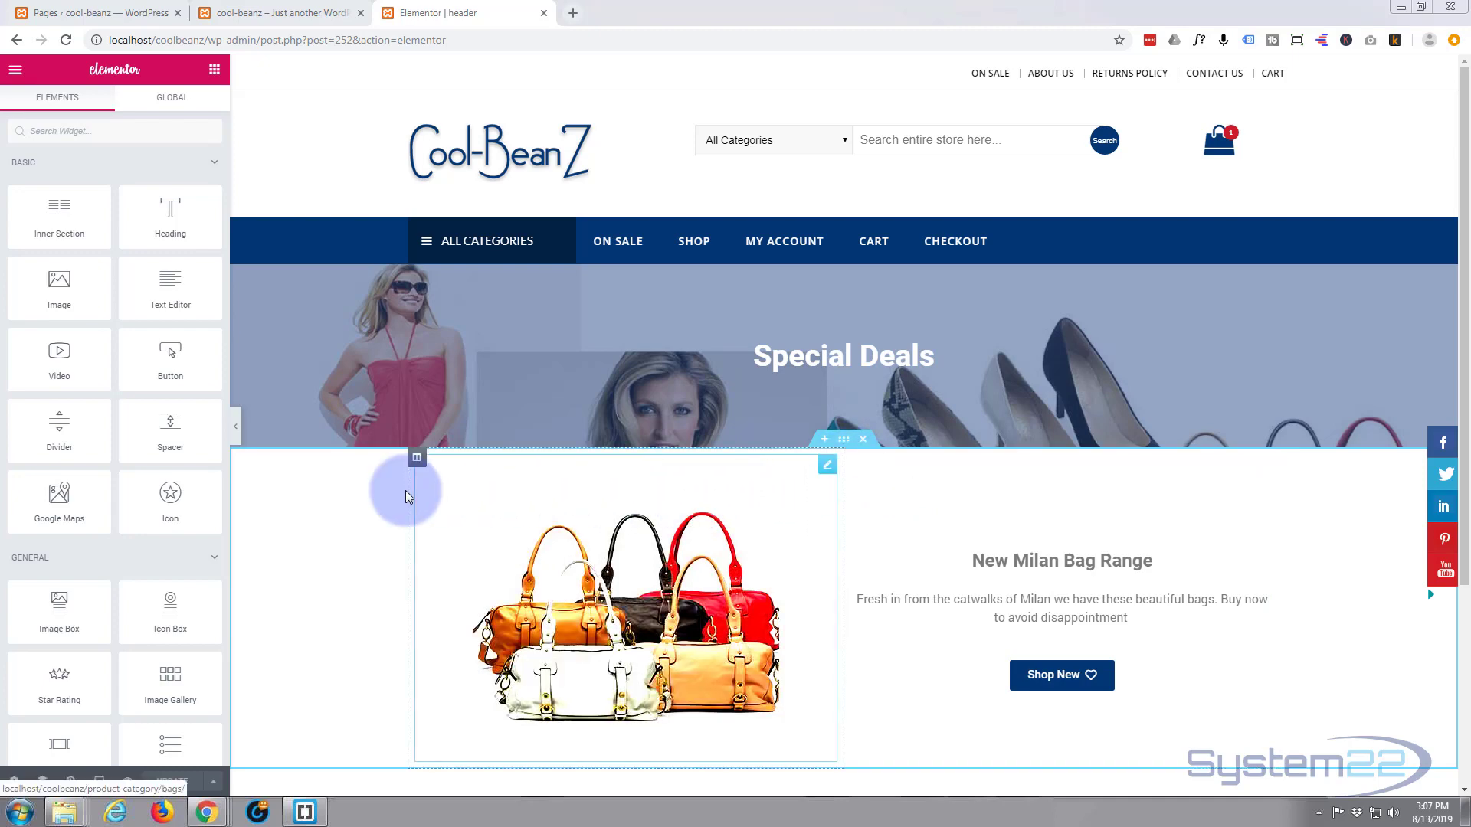
- Duplicate the New Milan Bag Range section and scroll down to the copy
{"action": "left_click", "coordinate": [850, 442]}
{"action": "right_click", "coordinate": [851, 442]}
{"action": "left_click", "coordinate": [887, 473]}
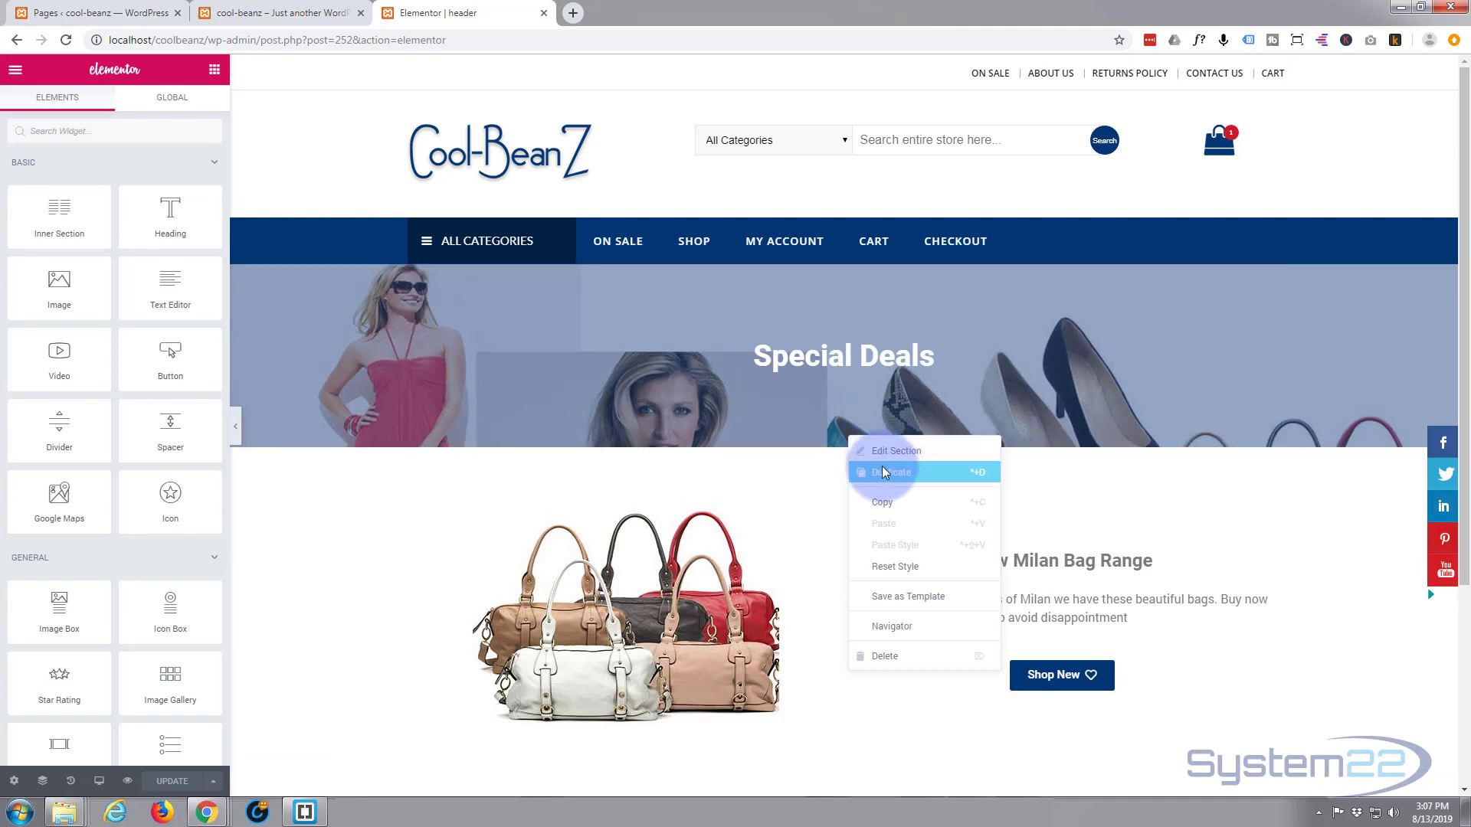
{"action": "left_click", "coordinate": [882, 472]}
{"action": "scroll", "coordinate": [811, 489], "scroll_direction": "down", "scroll_amount": 2}
{"action": "scroll", "coordinate": [809, 484], "scroll_direction": "down", "scroll_amount": 3}
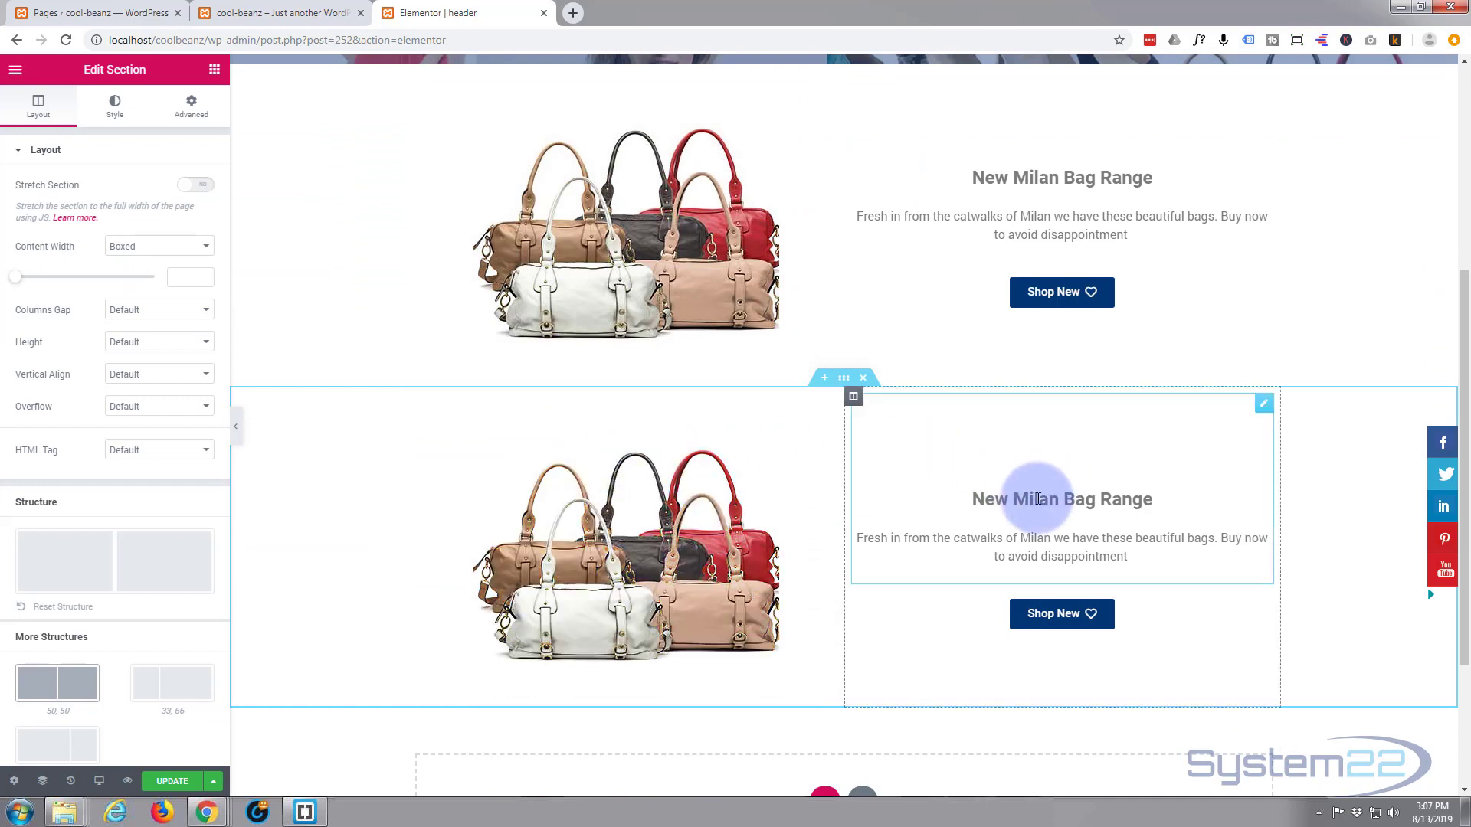
{"action": "scroll", "coordinate": [903, 692], "scroll_direction": "down", "scroll_amount": 1}
{"action": "scroll", "coordinate": [902, 691], "scroll_direction": "up", "scroll_amount": 1}
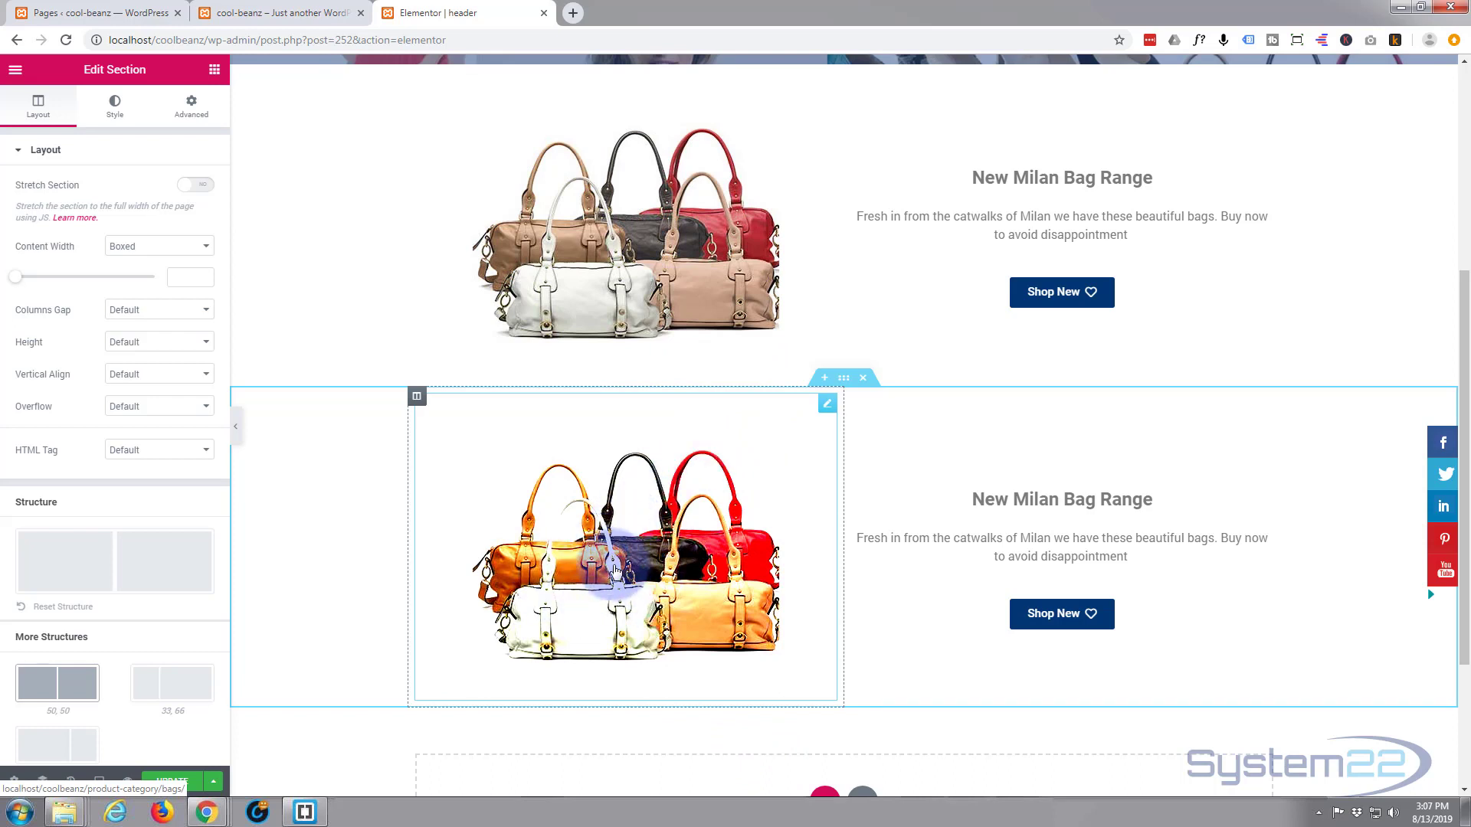
- In the copy, move the bag image right and the heading, text and Shop New button left
{"action": "left_click_drag", "start_coordinate": [689, 545], "coordinate": [1074, 412]}
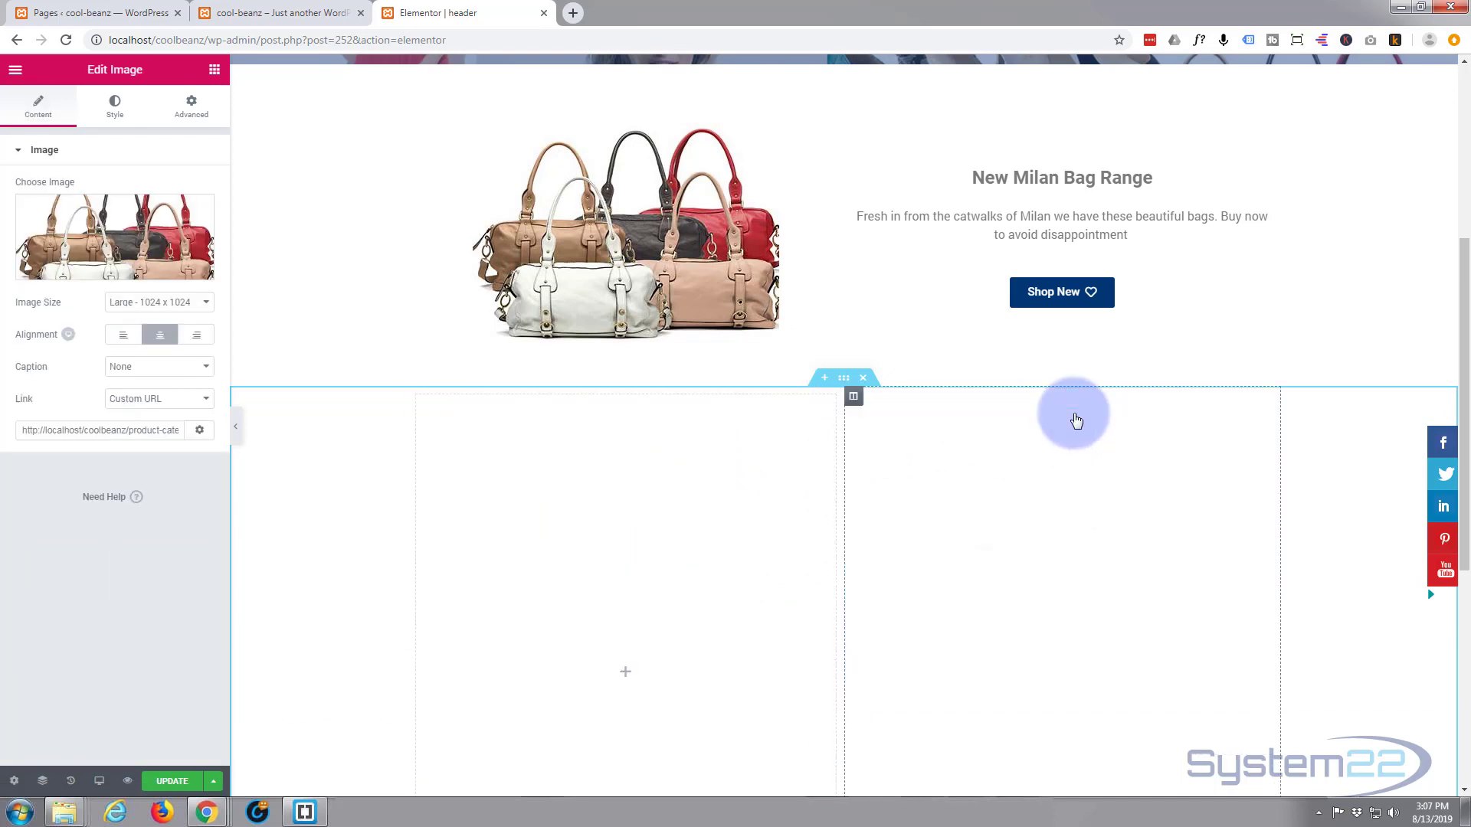
{"action": "scroll", "coordinate": [1044, 460], "scroll_direction": "down", "scroll_amount": 2}
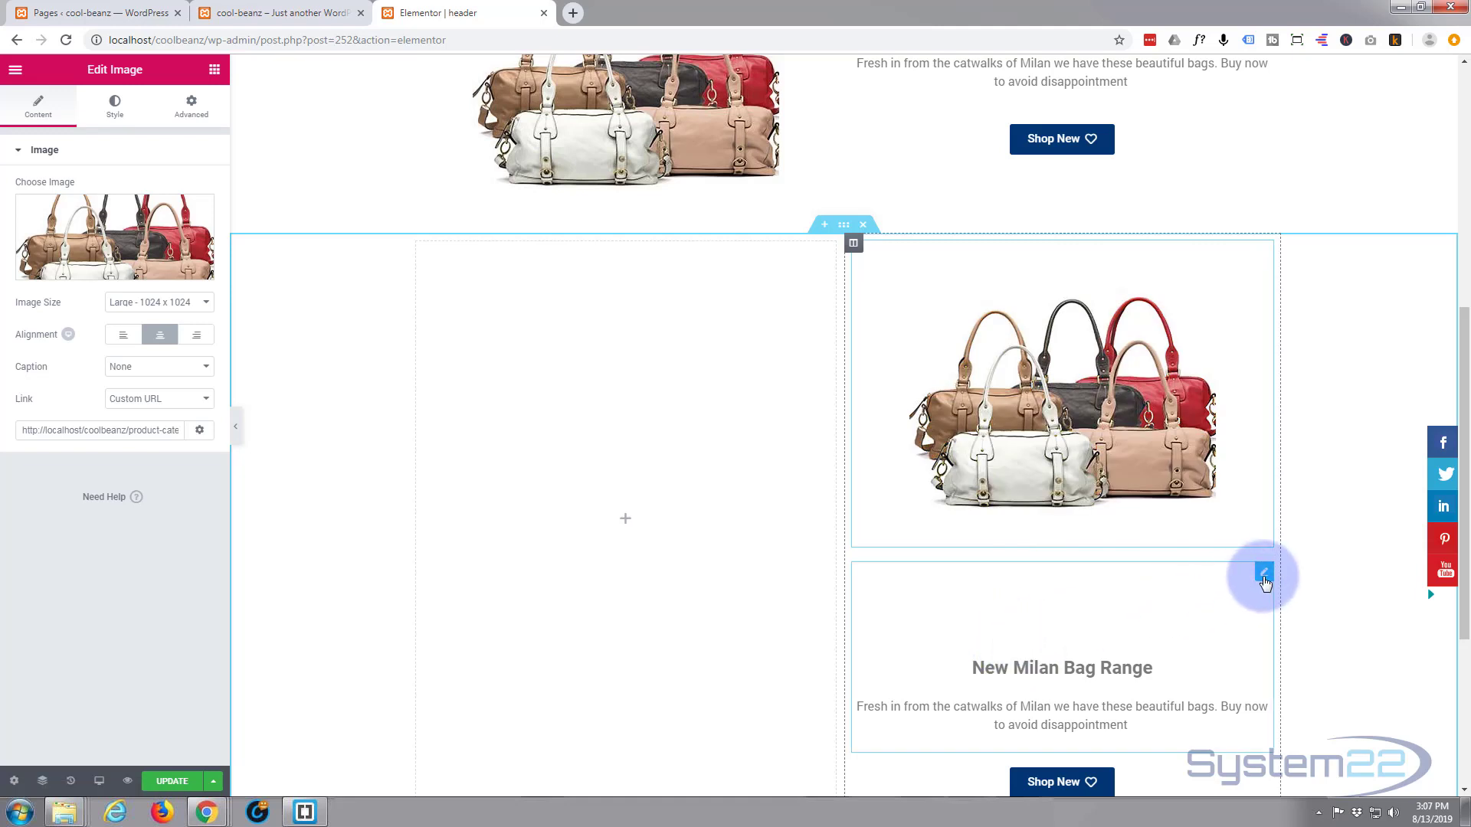
{"action": "left_click_drag", "start_coordinate": [1264, 573], "coordinate": [619, 287]}
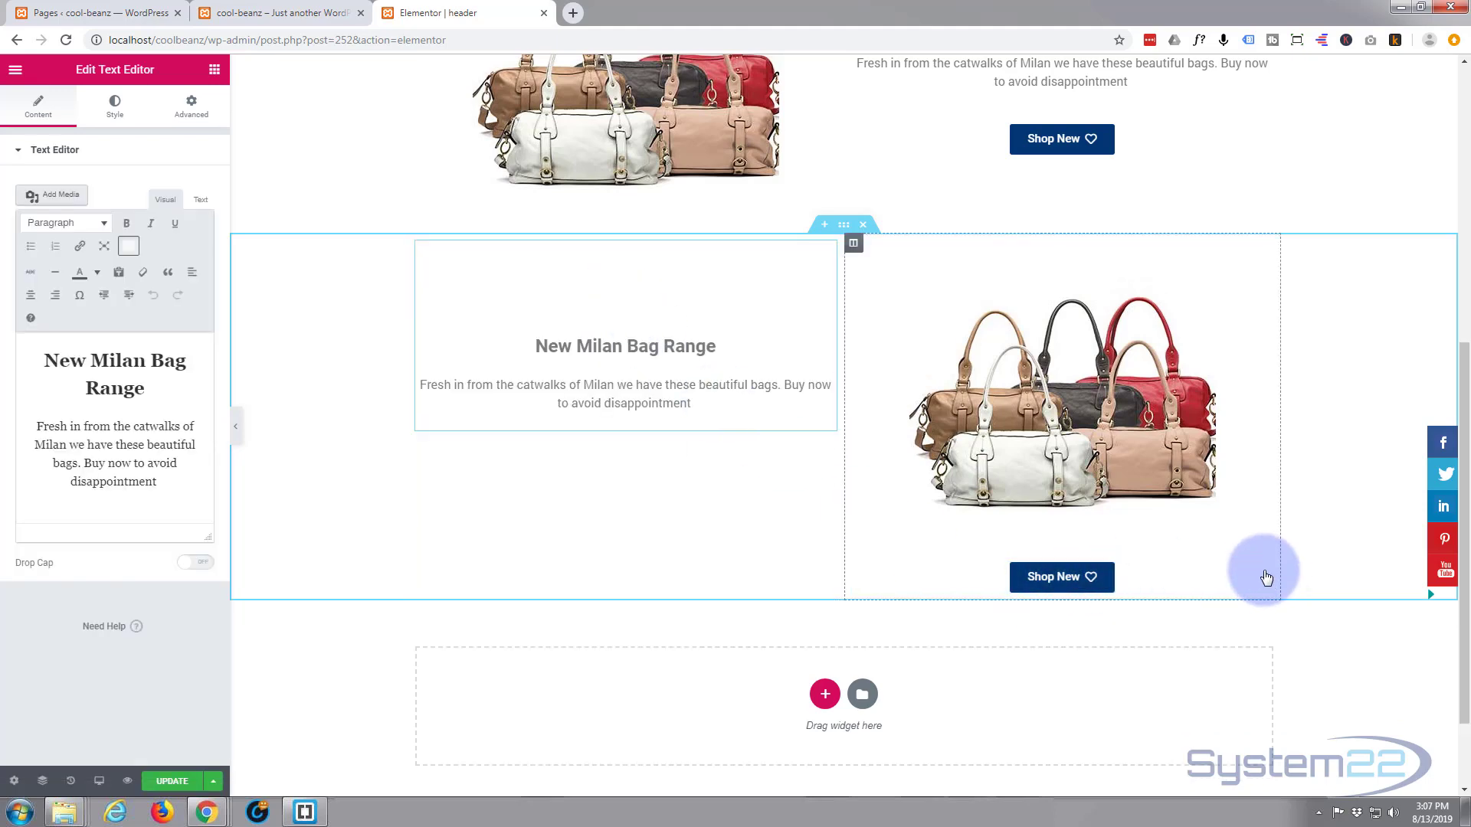
{"action": "left_click_drag", "start_coordinate": [1263, 574], "coordinate": [693, 464]}
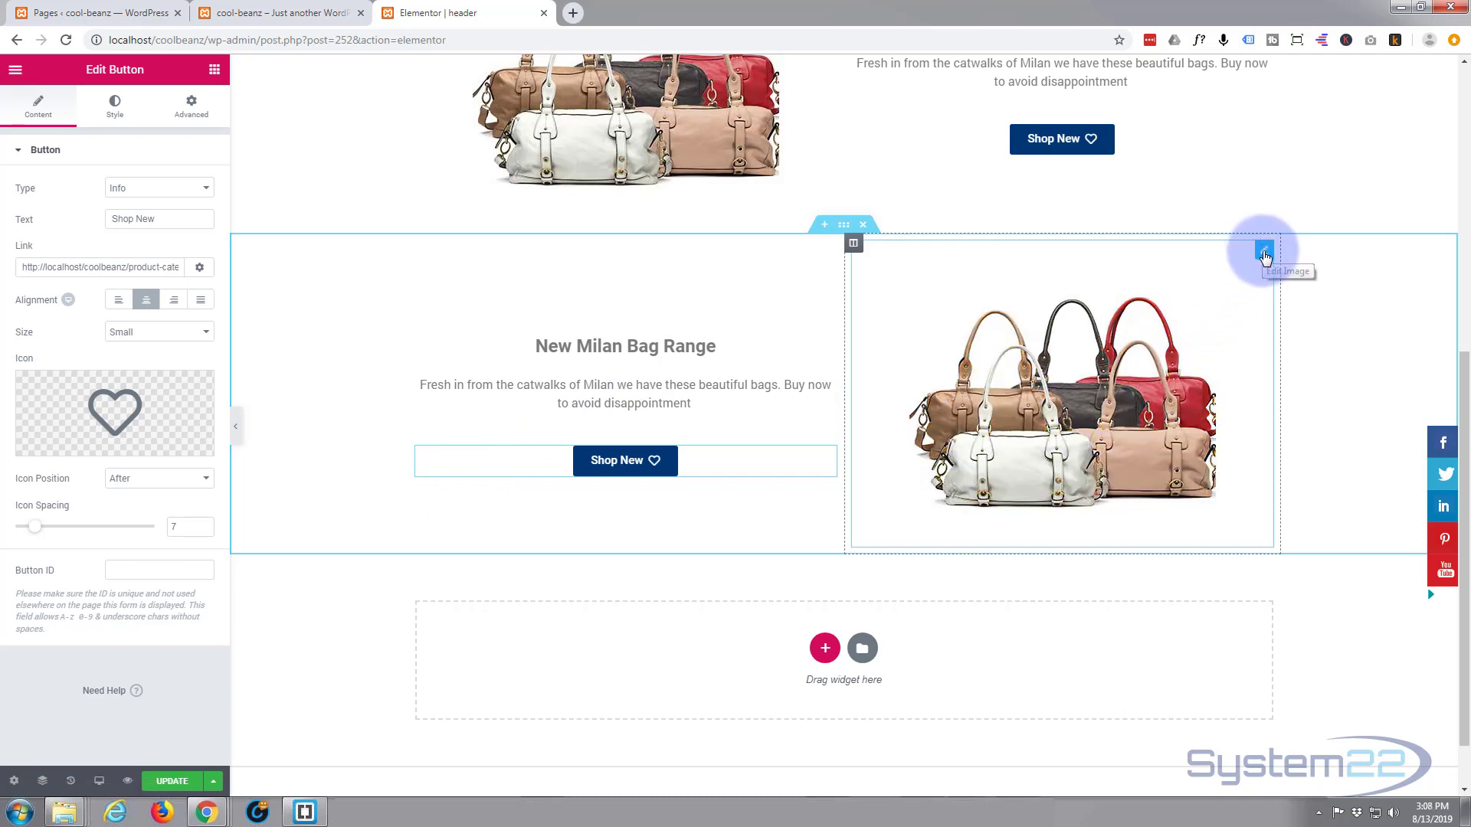
{"action": "left_click_drag", "start_coordinate": [1265, 255], "coordinate": [134, 428]}
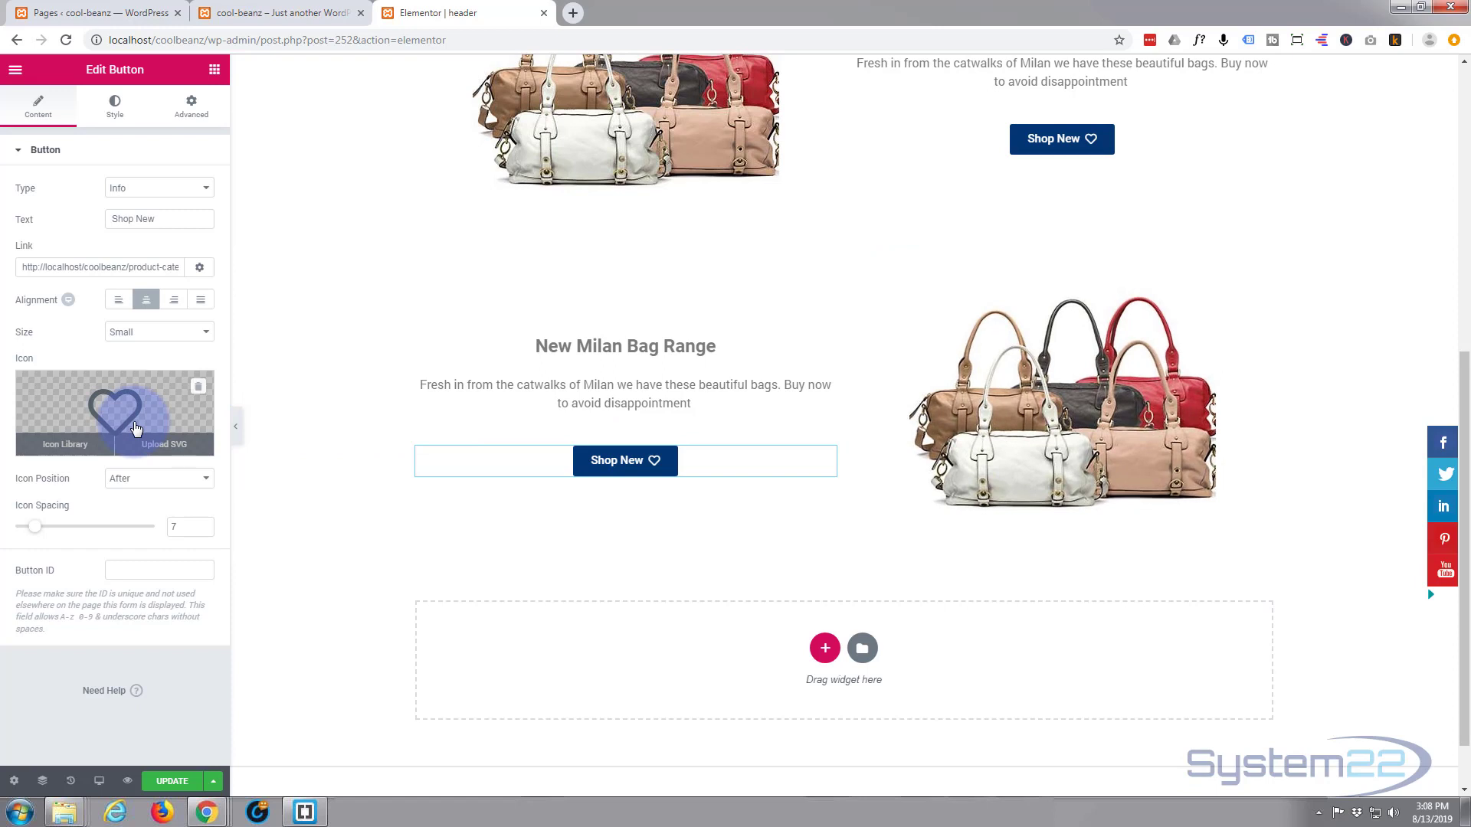
- Replace the copied section's bag photo with the shoe-1.jpg sandals image, then switch to the store tab
{"action": "left_click", "coordinate": [1019, 434]}
{"action": "left_click", "coordinate": [84, 229]}
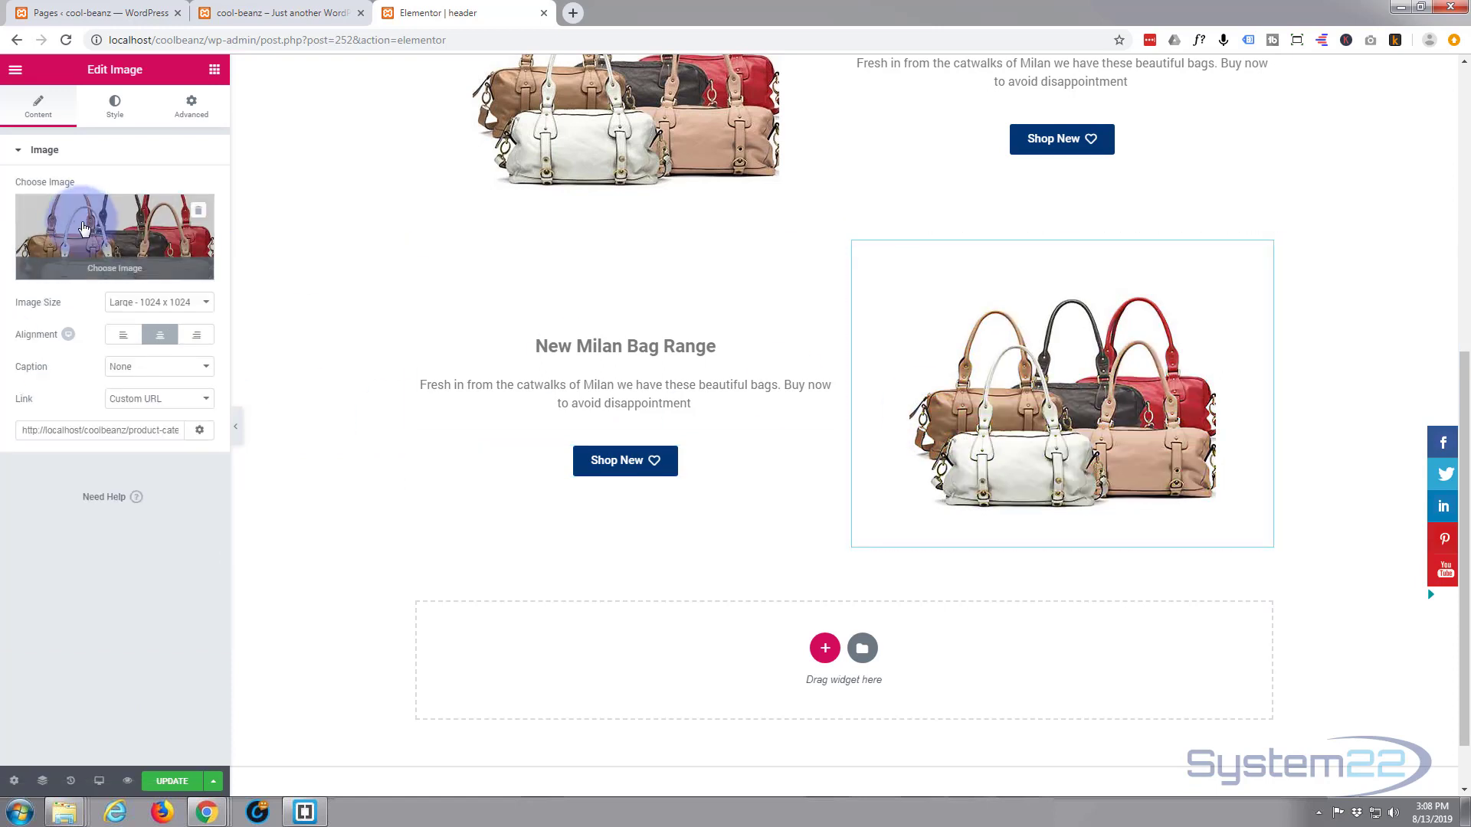
{"action": "left_click", "coordinate": [85, 229]}
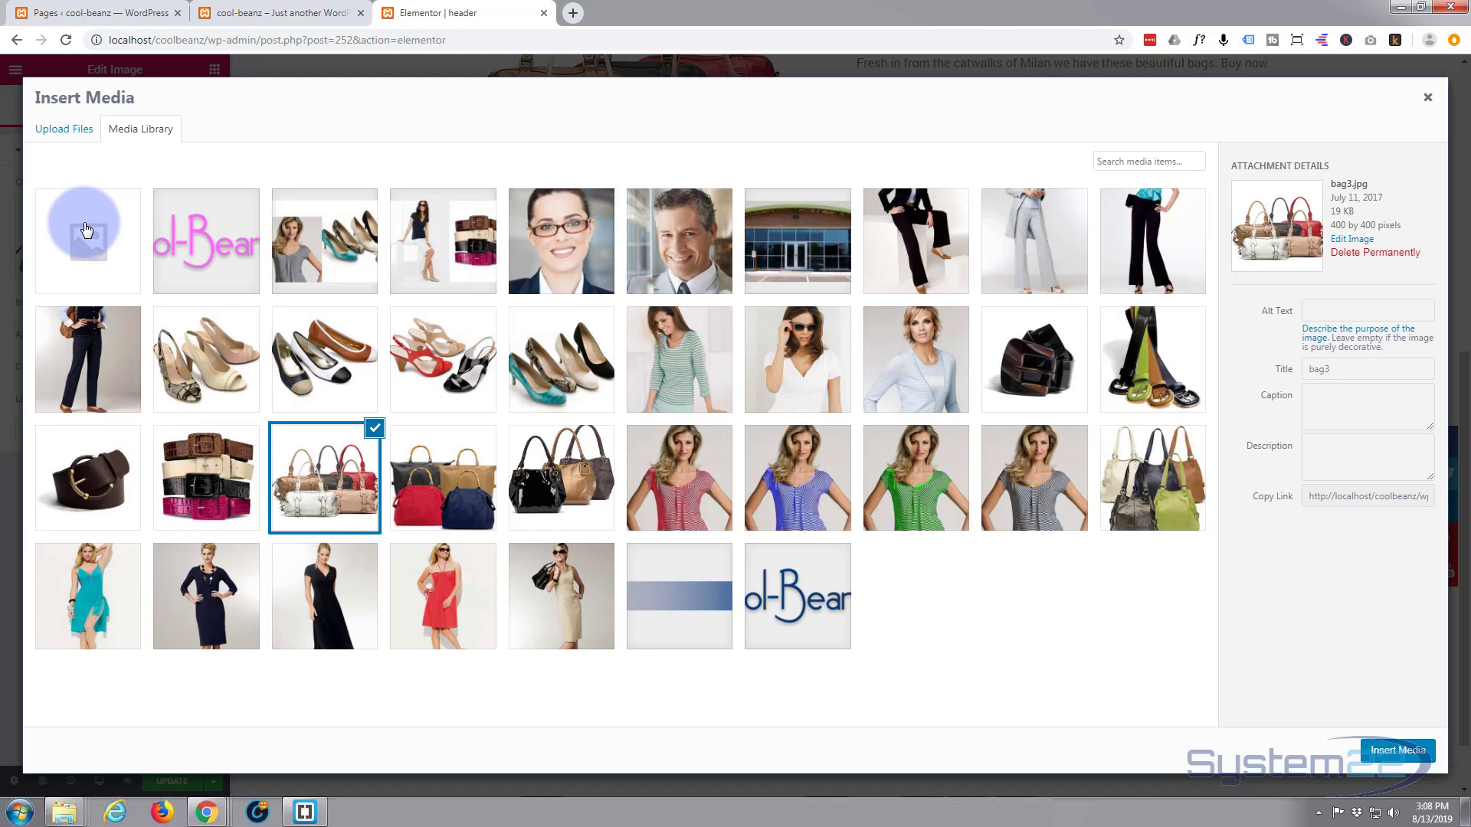
{"action": "left_click", "coordinate": [442, 346]}
{"action": "left_click", "coordinate": [1410, 752]}
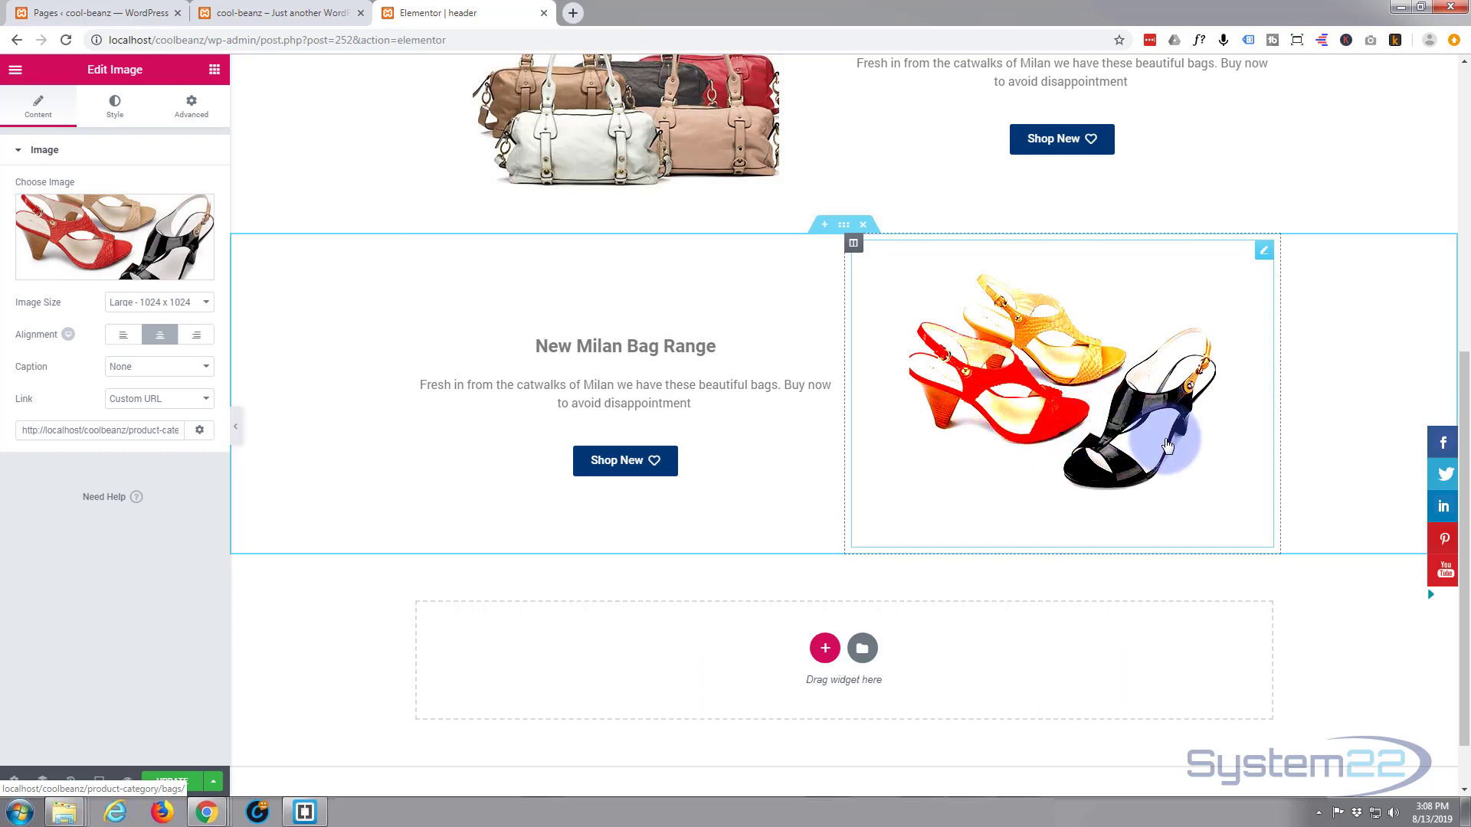
{"action": "left_click", "coordinate": [265, 12]}
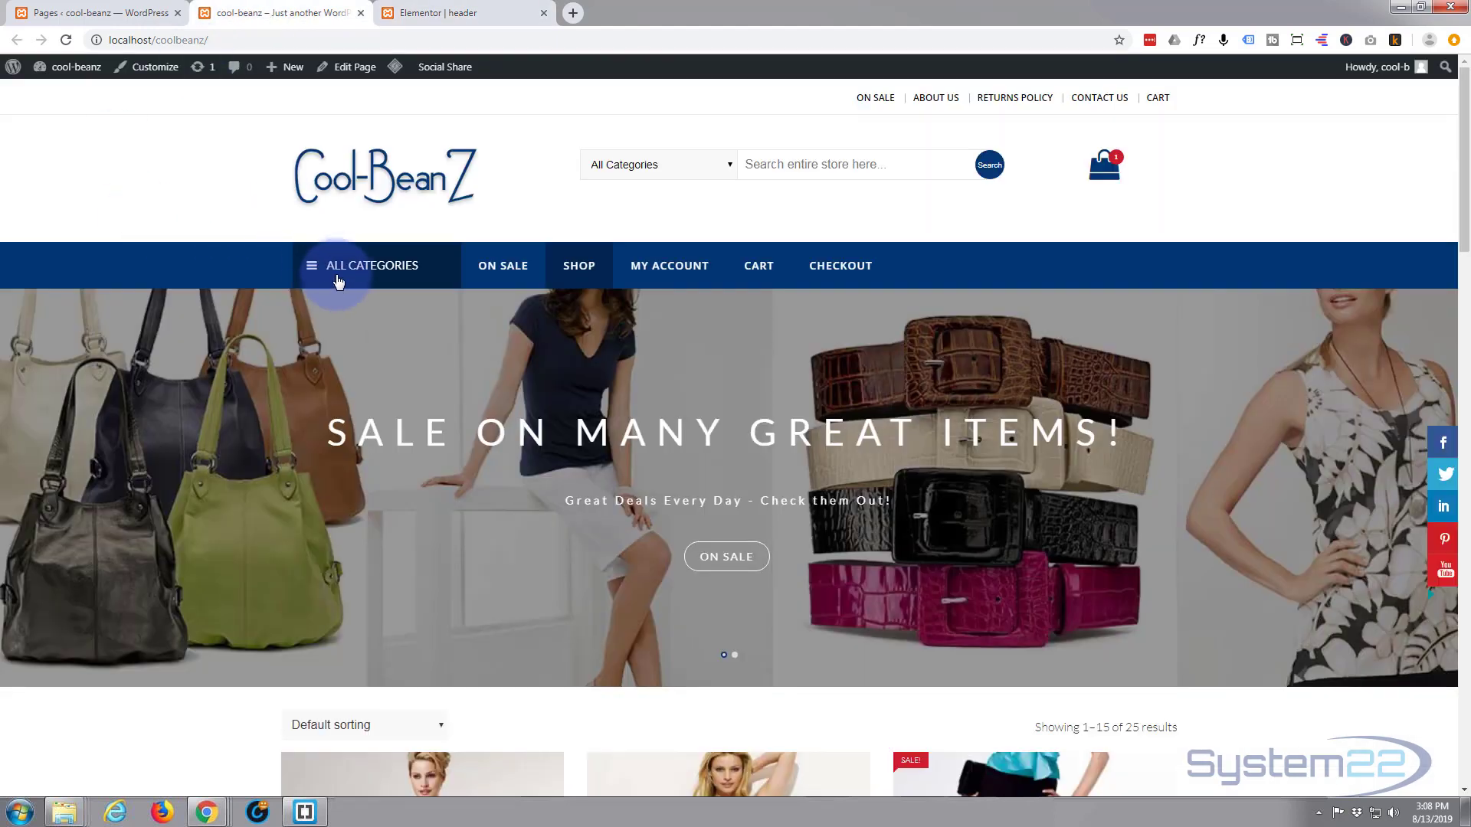
- Link the sandals image to the SHOES category URL copied from the live store
{"action": "left_click", "coordinate": [349, 272]}
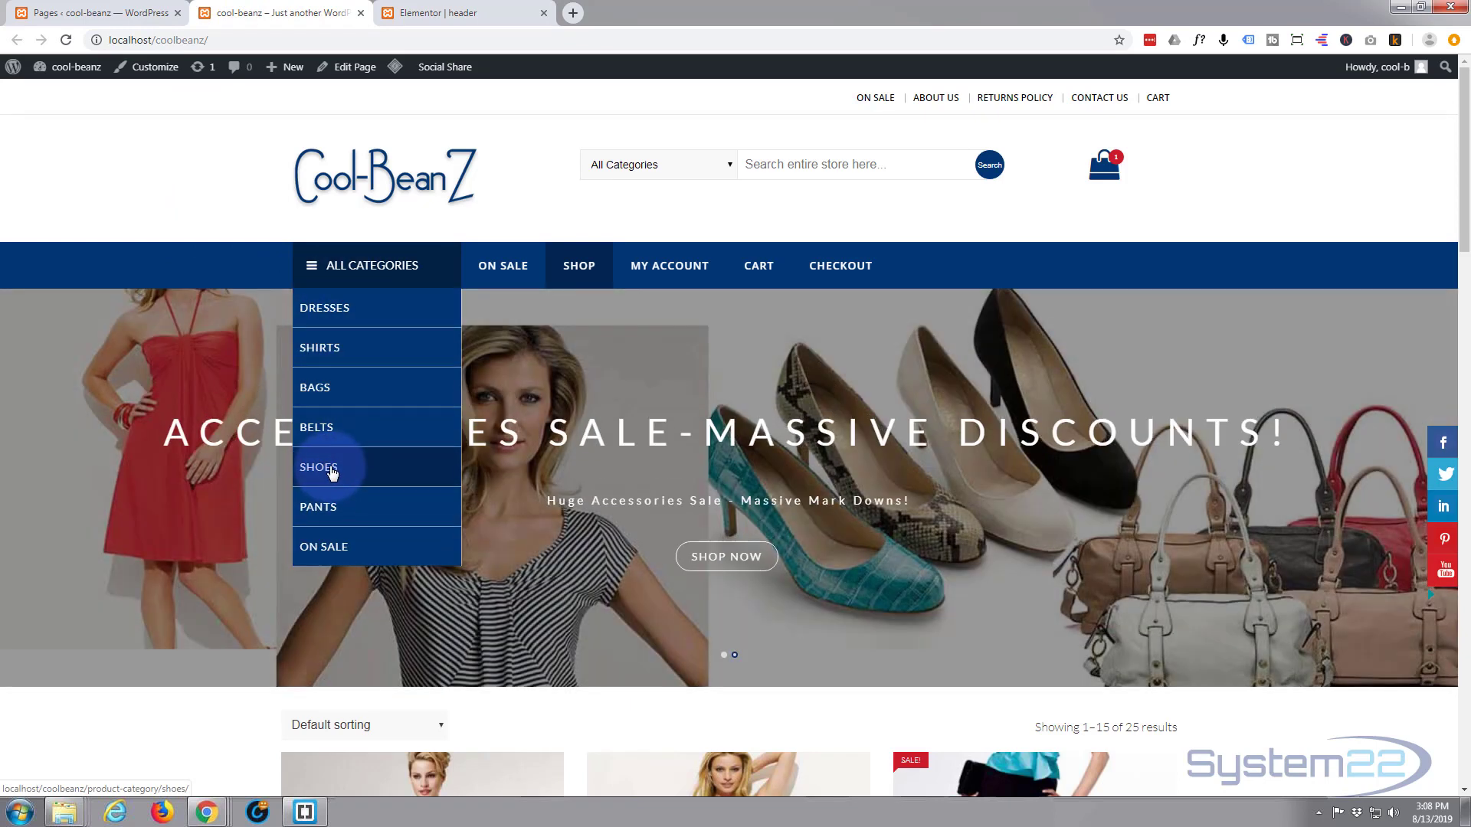
{"action": "right_click", "coordinate": [332, 473]}
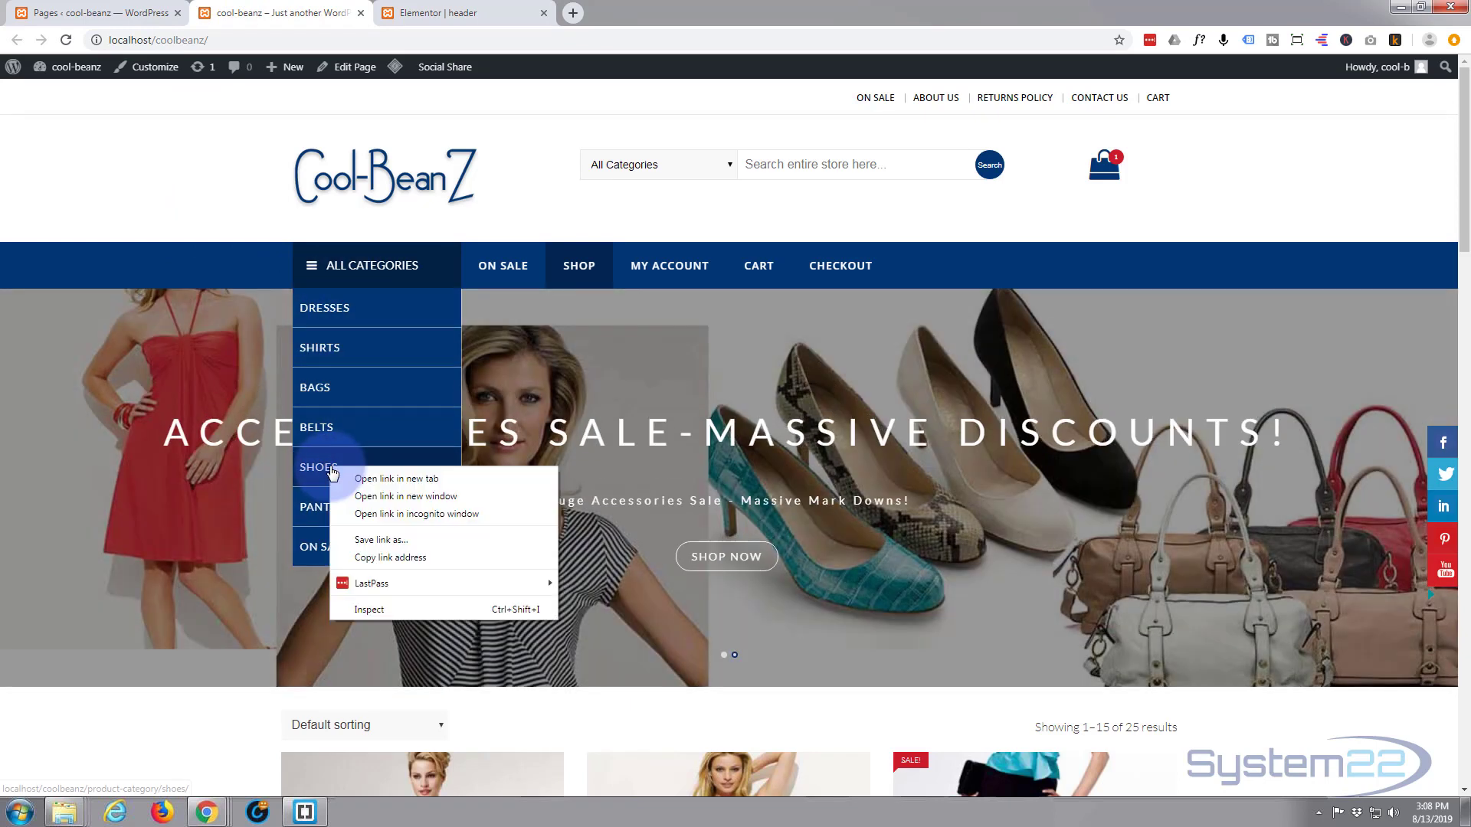
{"action": "left_click", "coordinate": [383, 558]}
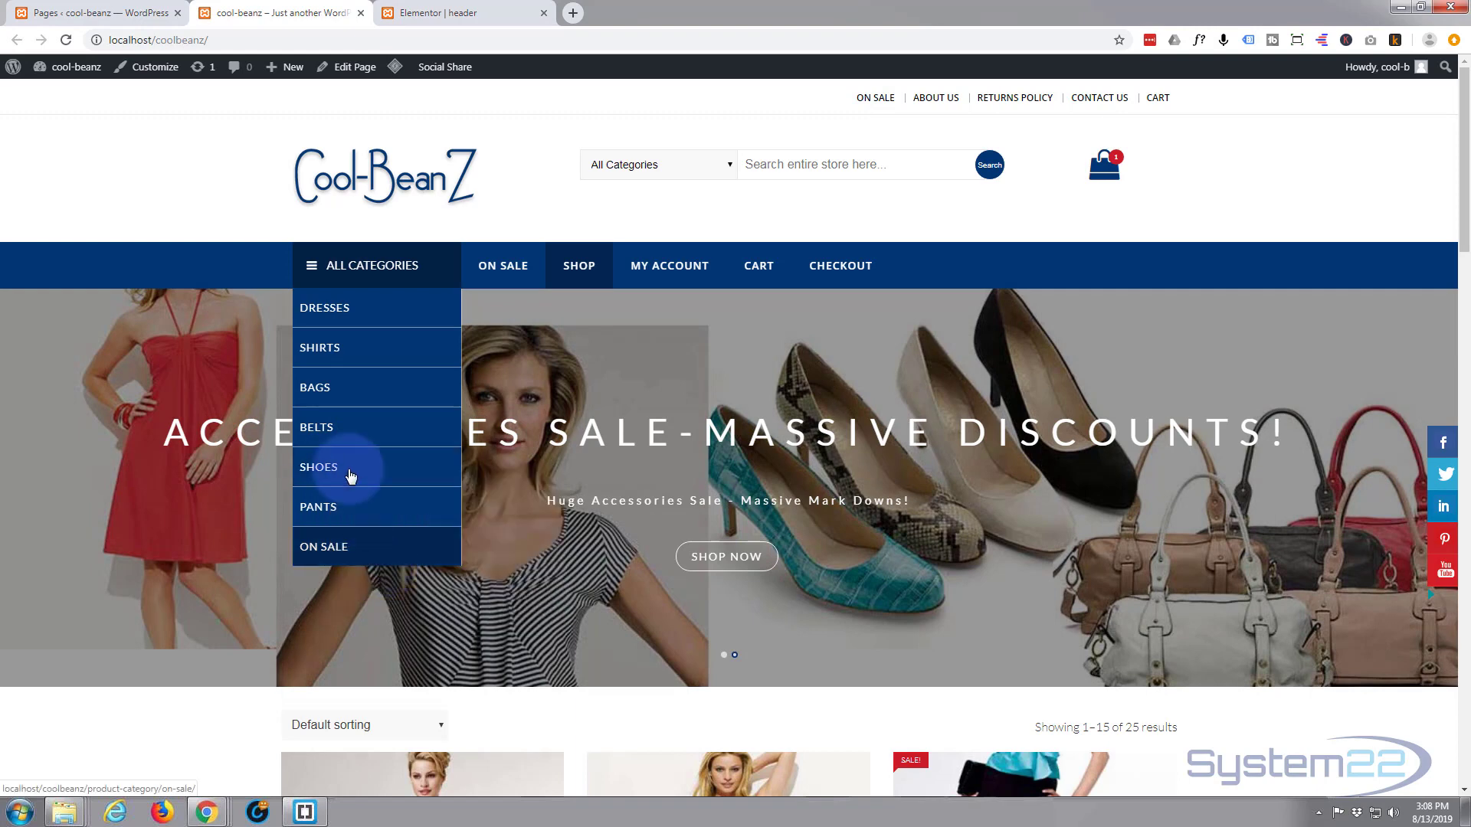
{"action": "left_click", "coordinate": [440, 12]}
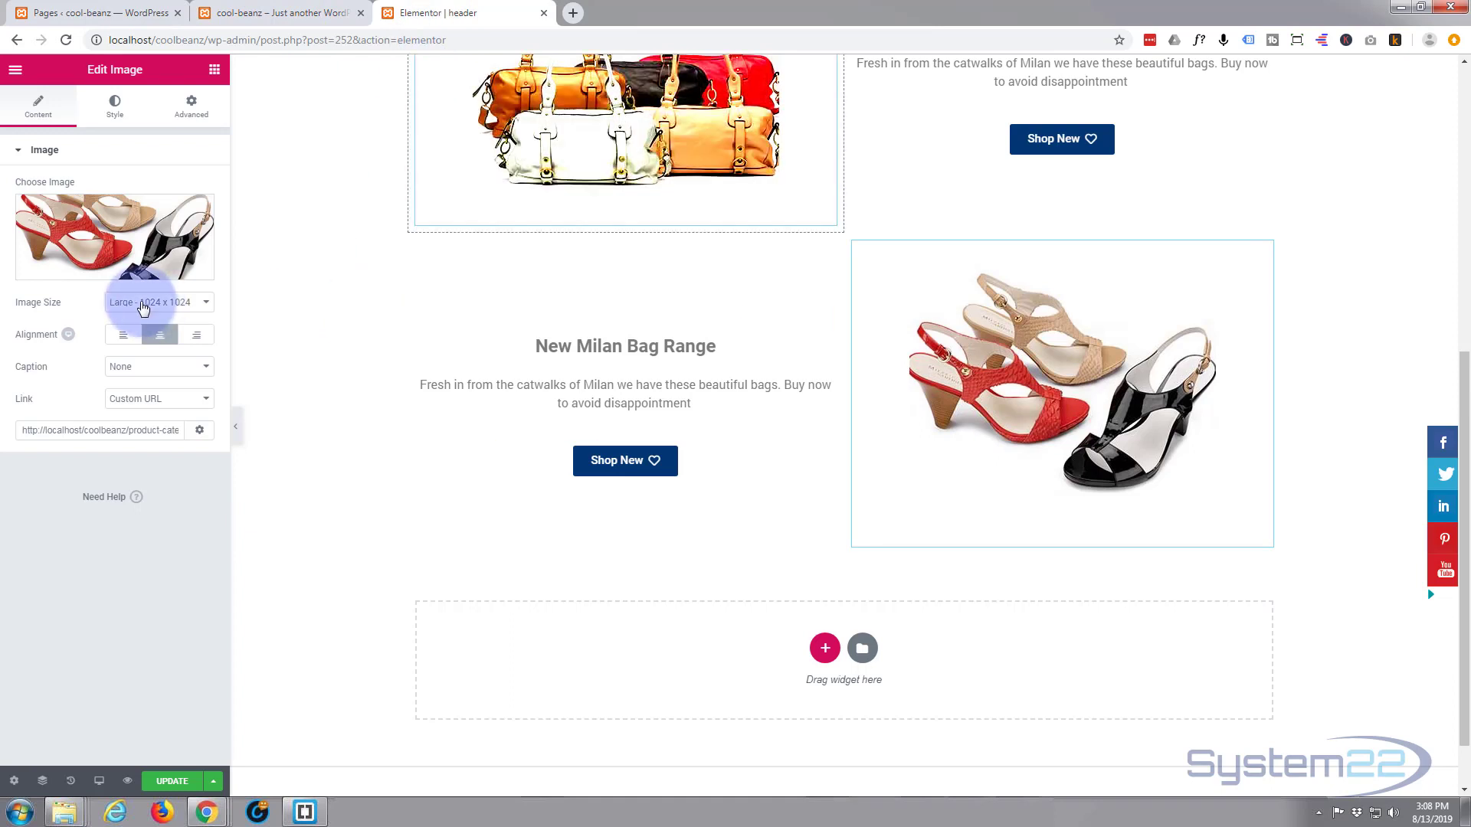
{"action": "left_click_drag", "start_coordinate": [24, 430], "coordinate": [295, 424]}
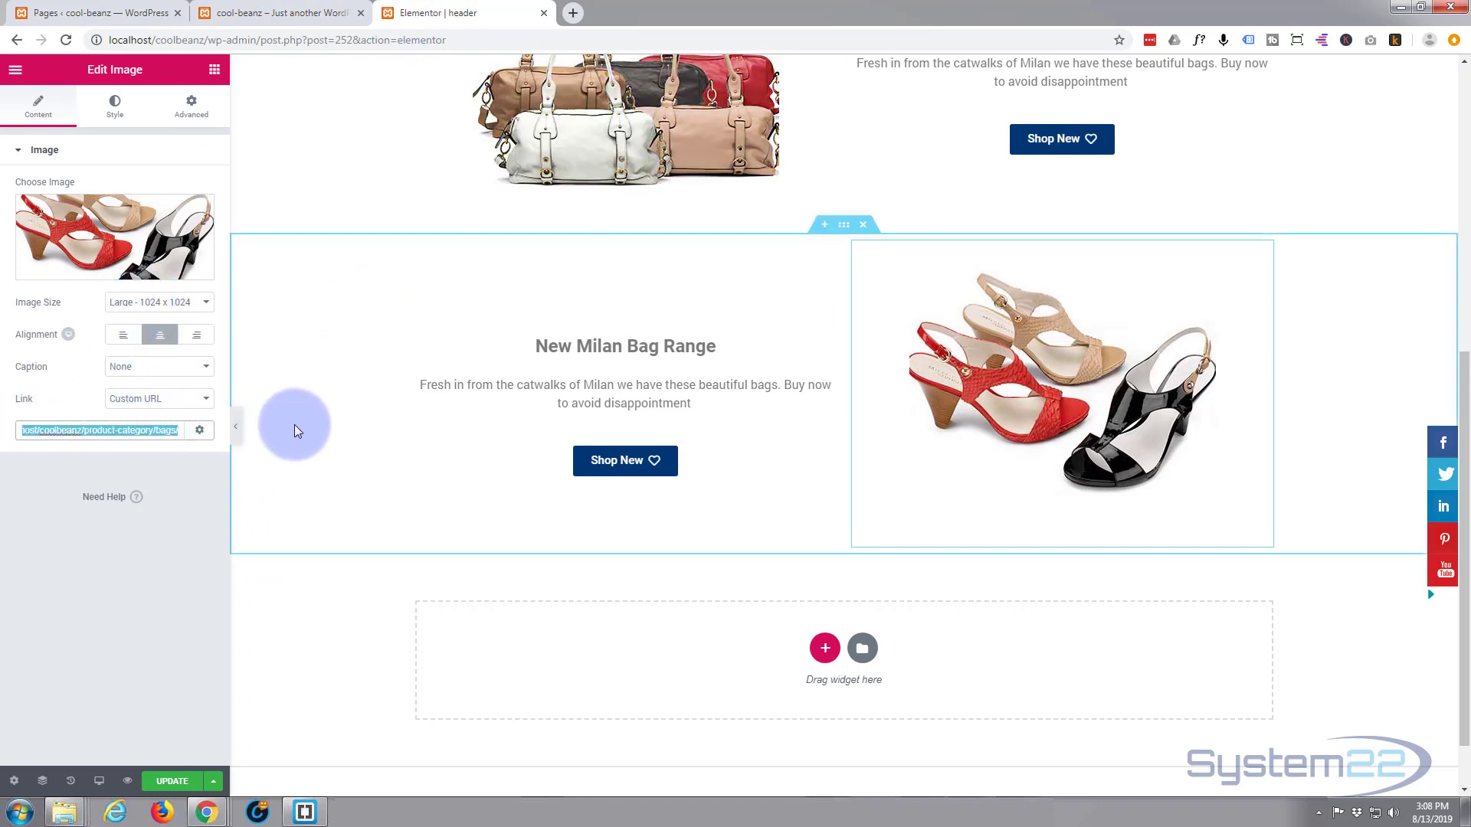
{"action": "key", "text": "ctrl+v"}
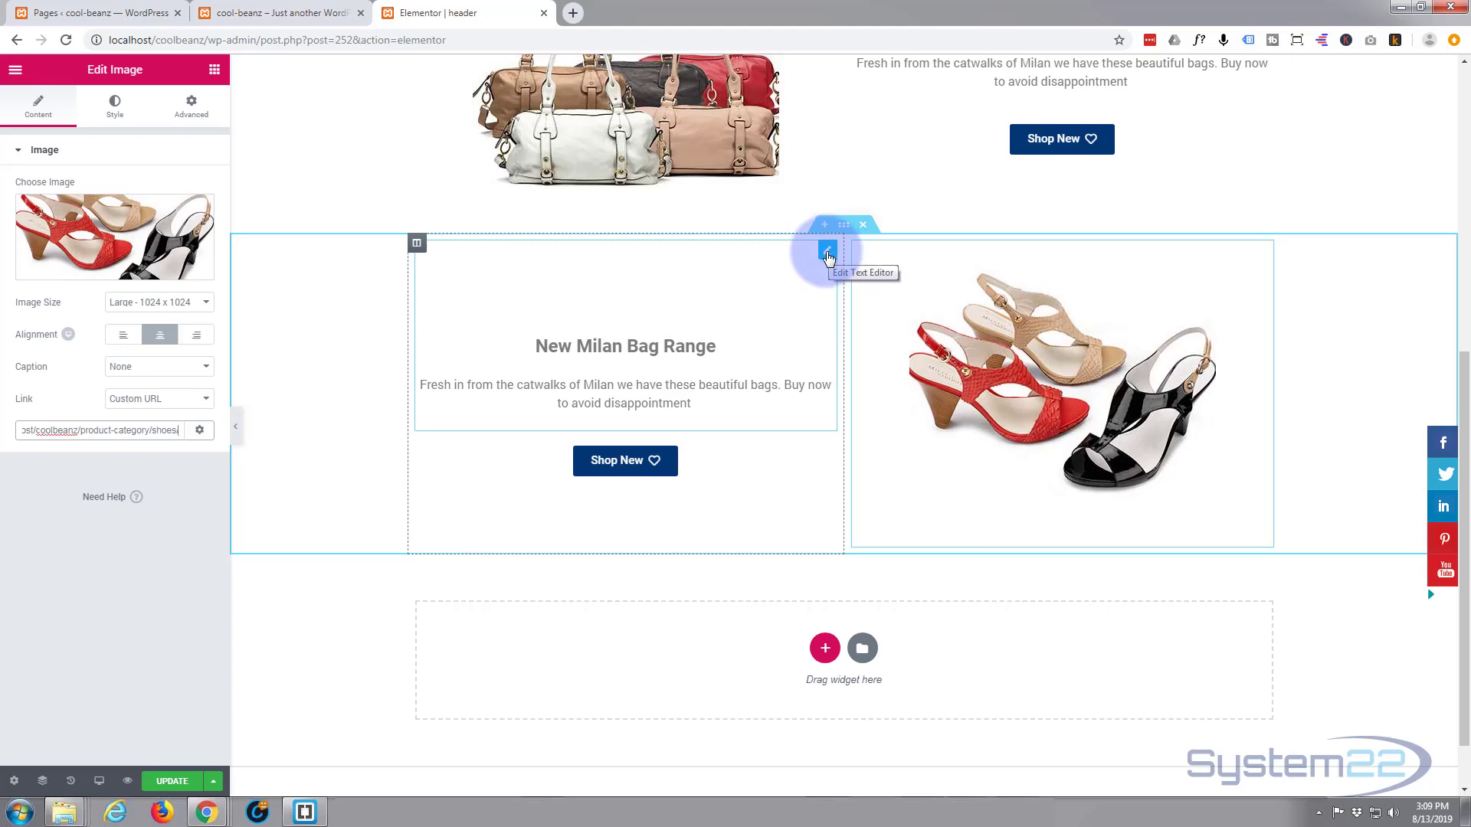
{"action": "left_click", "coordinate": [827, 253]}
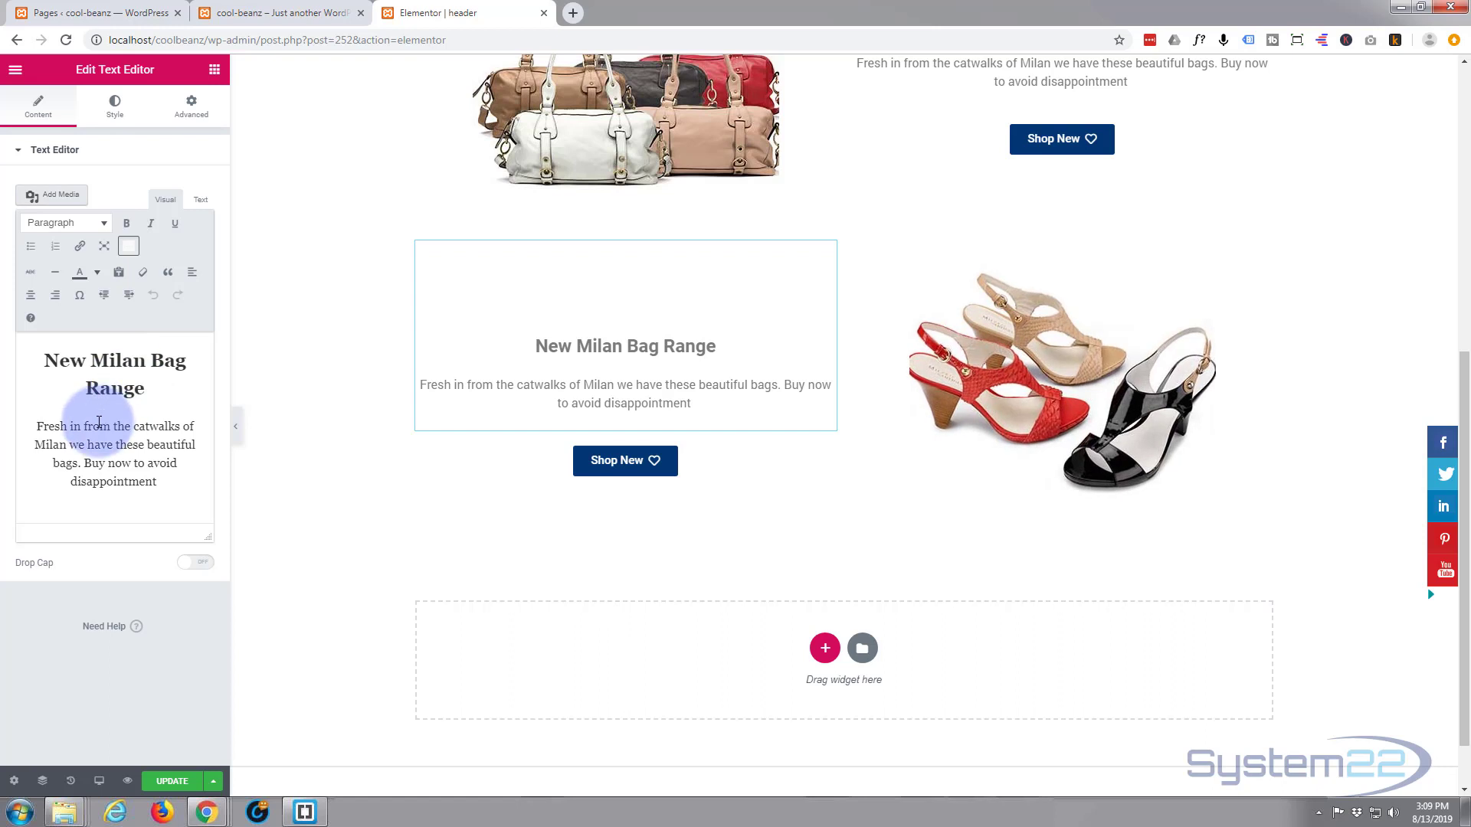
- Retype the heading as 'New Hand Made Shoe Range'
{"action": "left_click_drag", "start_coordinate": [95, 356], "coordinate": [184, 362]}
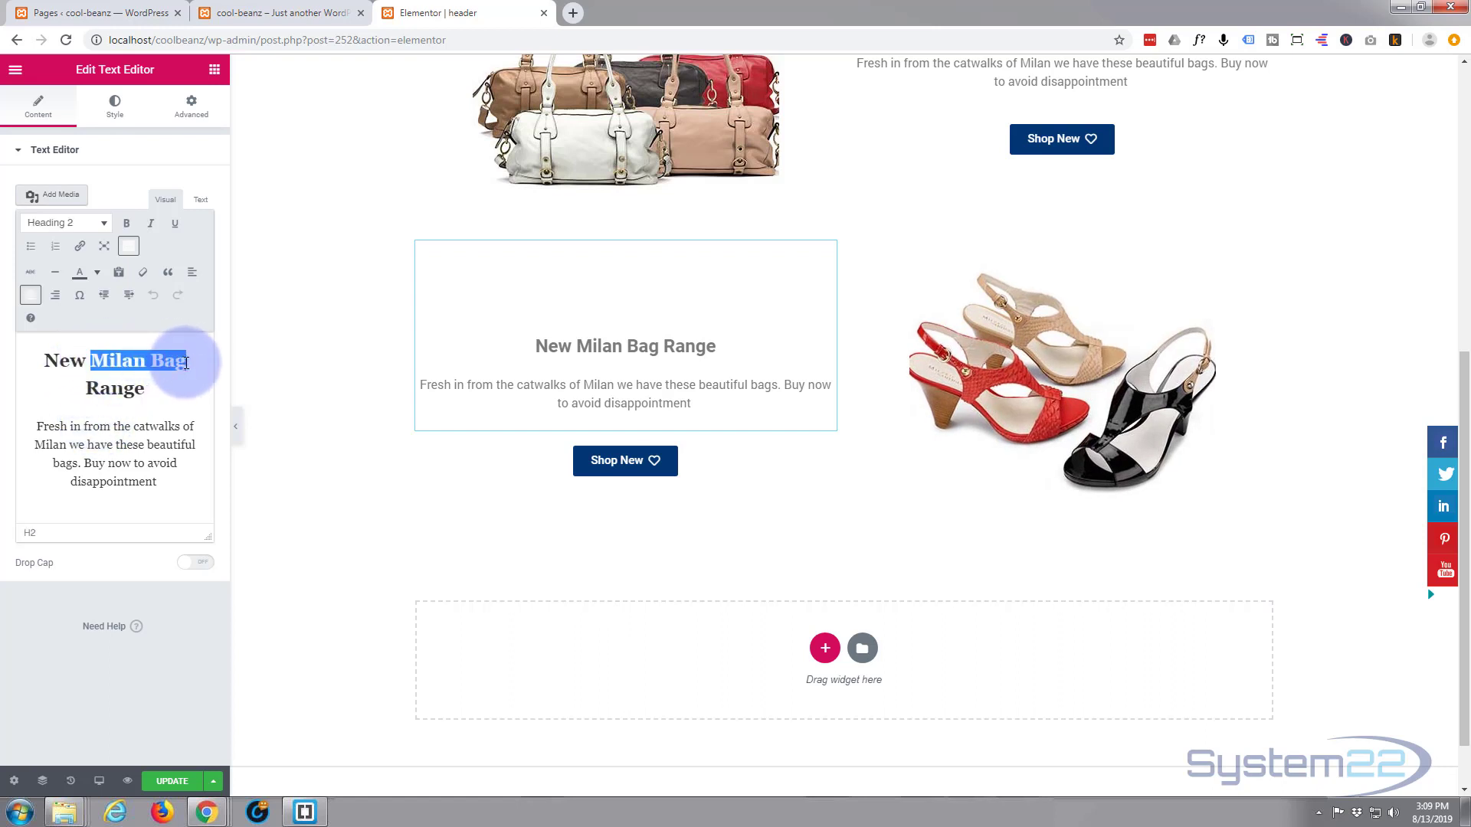
{"action": "type", "text": "Hand "}
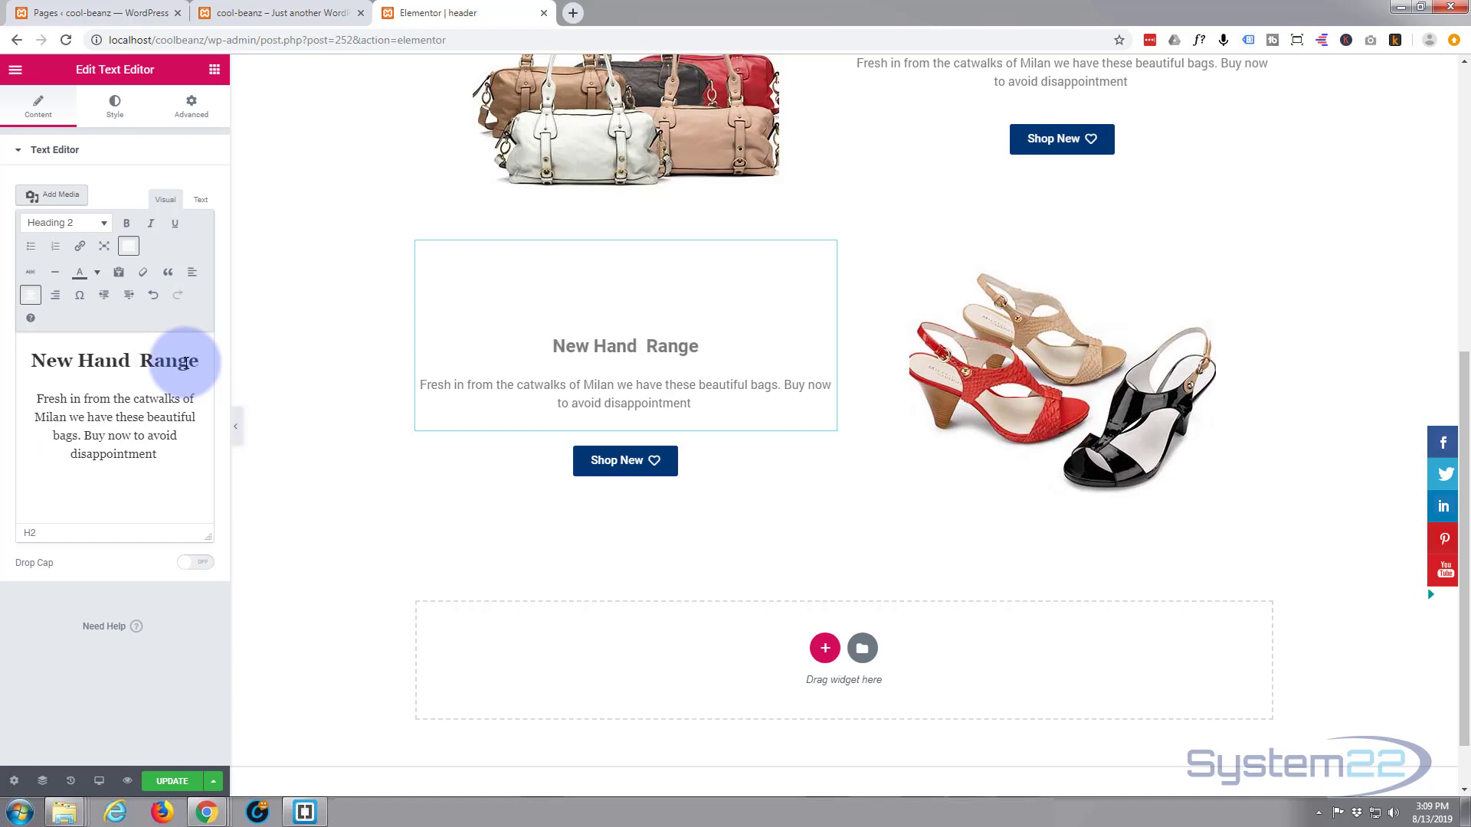
{"action": "type", "text": "Mades"}
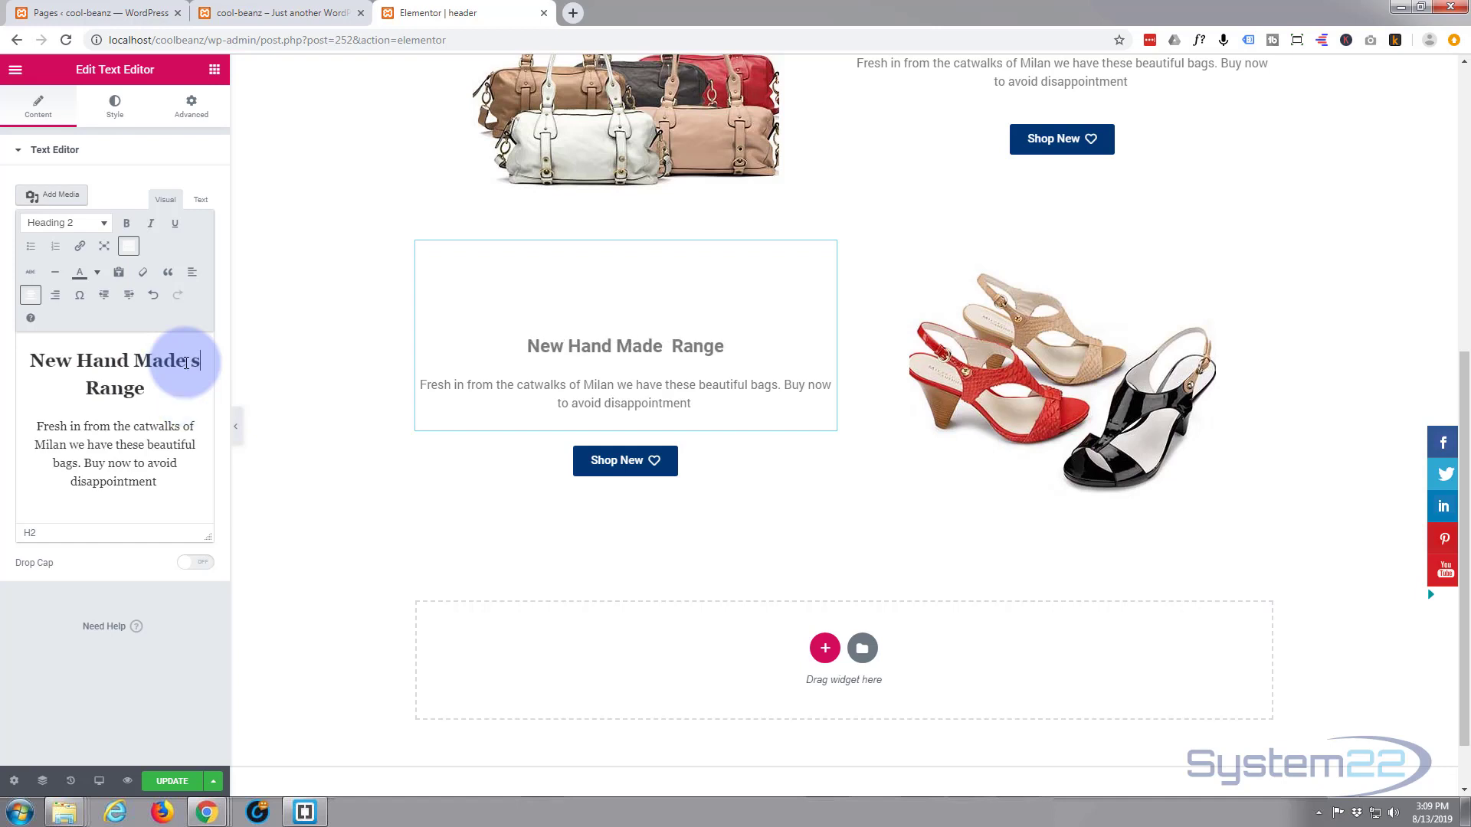
{"action": "key", "text": "BackSpace"}
{"action": "type", "text": "She"}
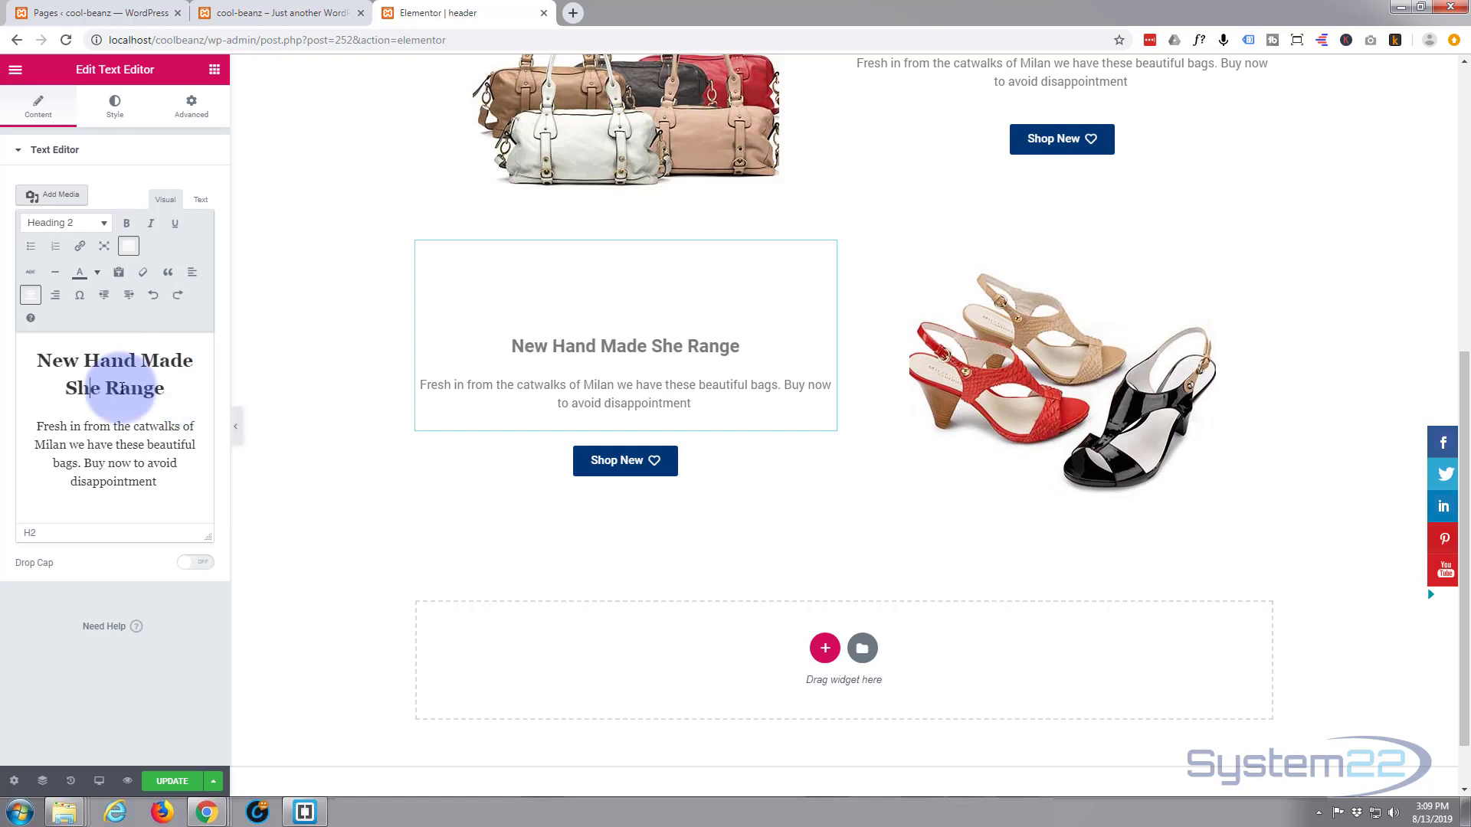
{"action": "key", "text": "BackSpace"}
{"action": "type", "text": "oe"}
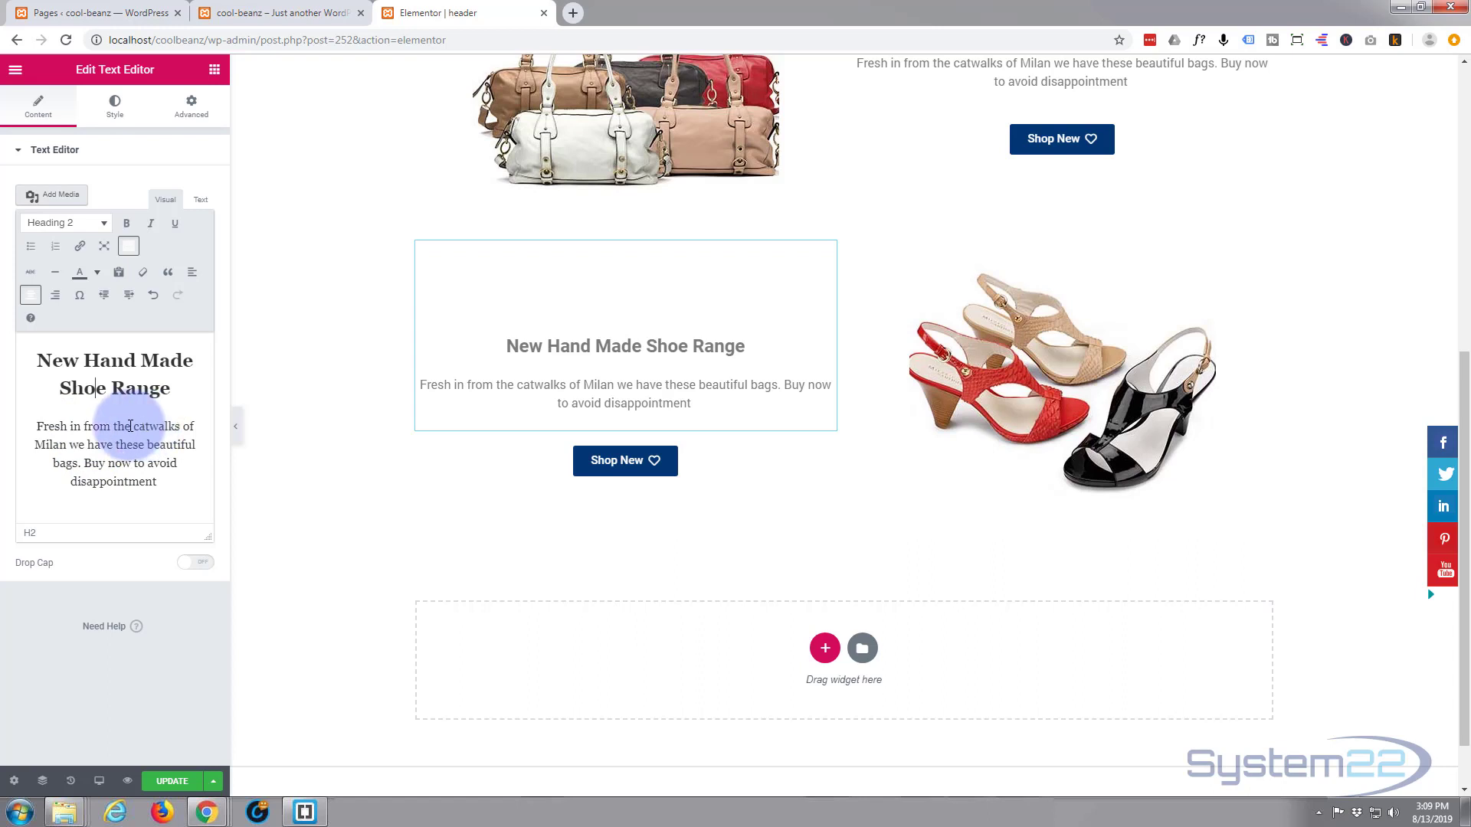
- In the paragraph, replace 'Milan' with 'Europe' and 'bags' with 'shoes'
{"action": "double_click", "coordinate": [42, 444]}
{"action": "left_click_drag", "start_coordinate": [37, 445], "coordinate": [68, 444]}
{"action": "type", "text": "Eur"}
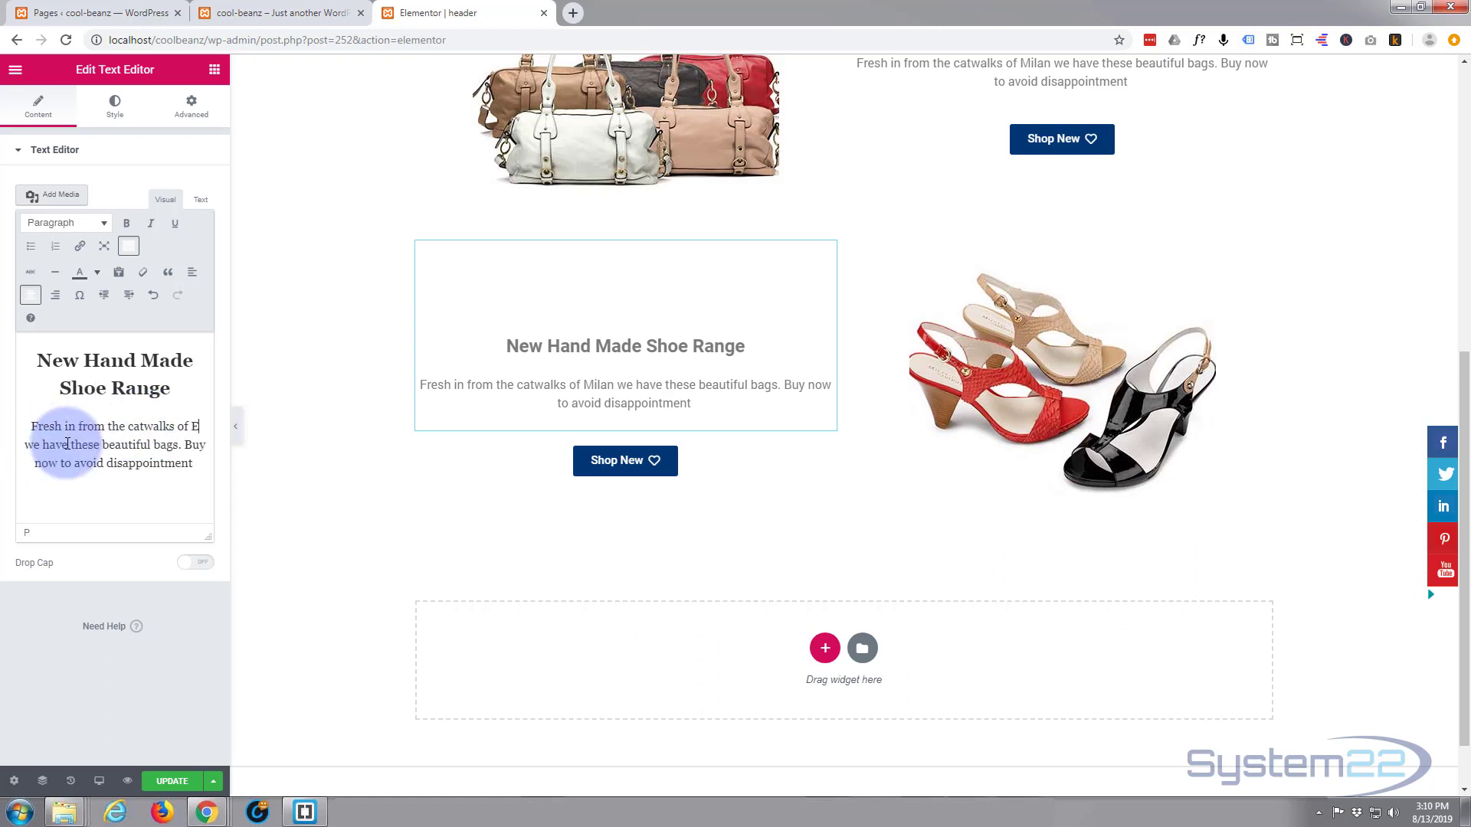
{"action": "type", "text": "ope"}
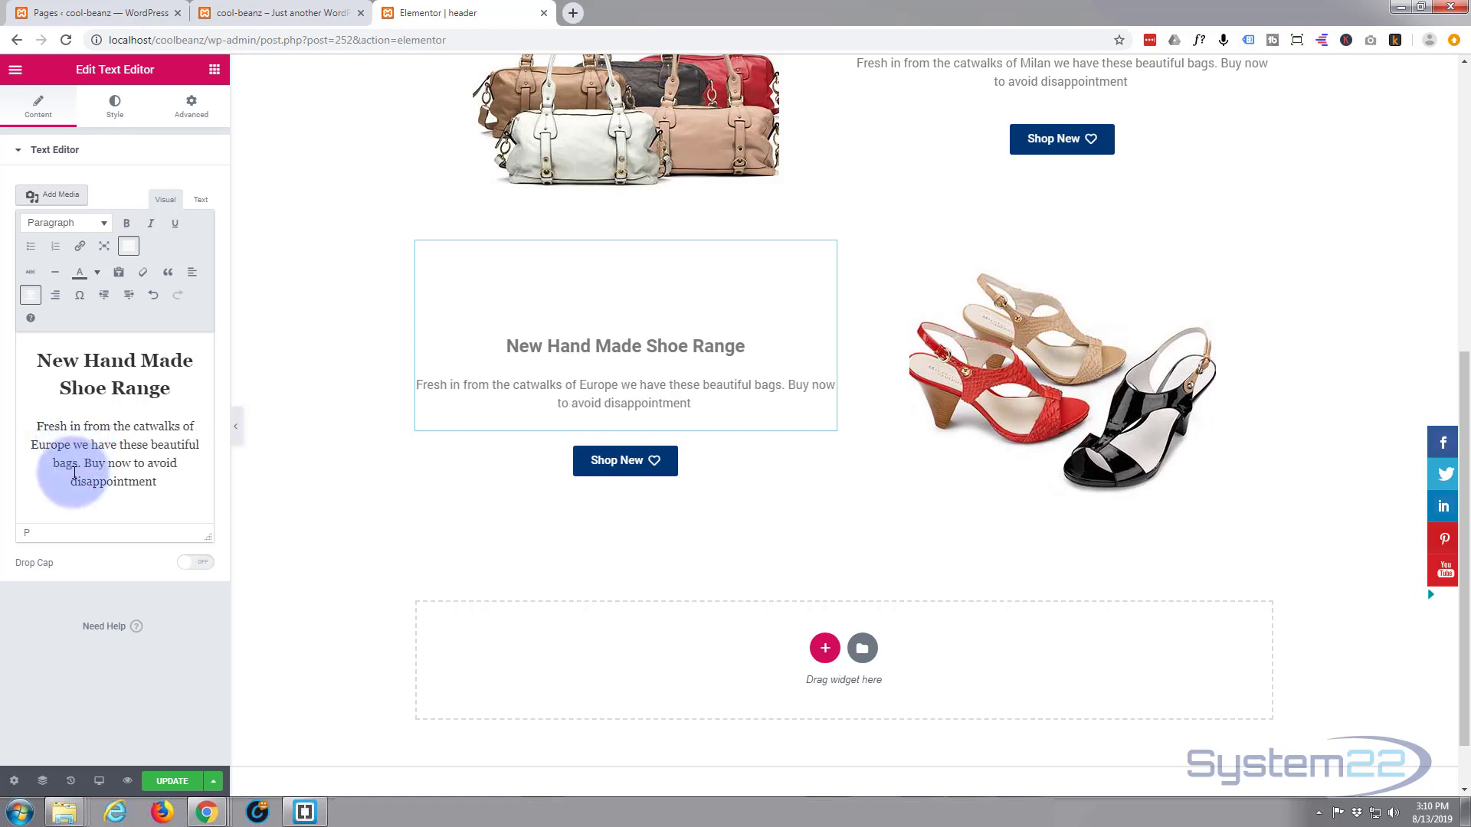
{"action": "left_click_drag", "start_coordinate": [52, 463], "coordinate": [78, 464]}
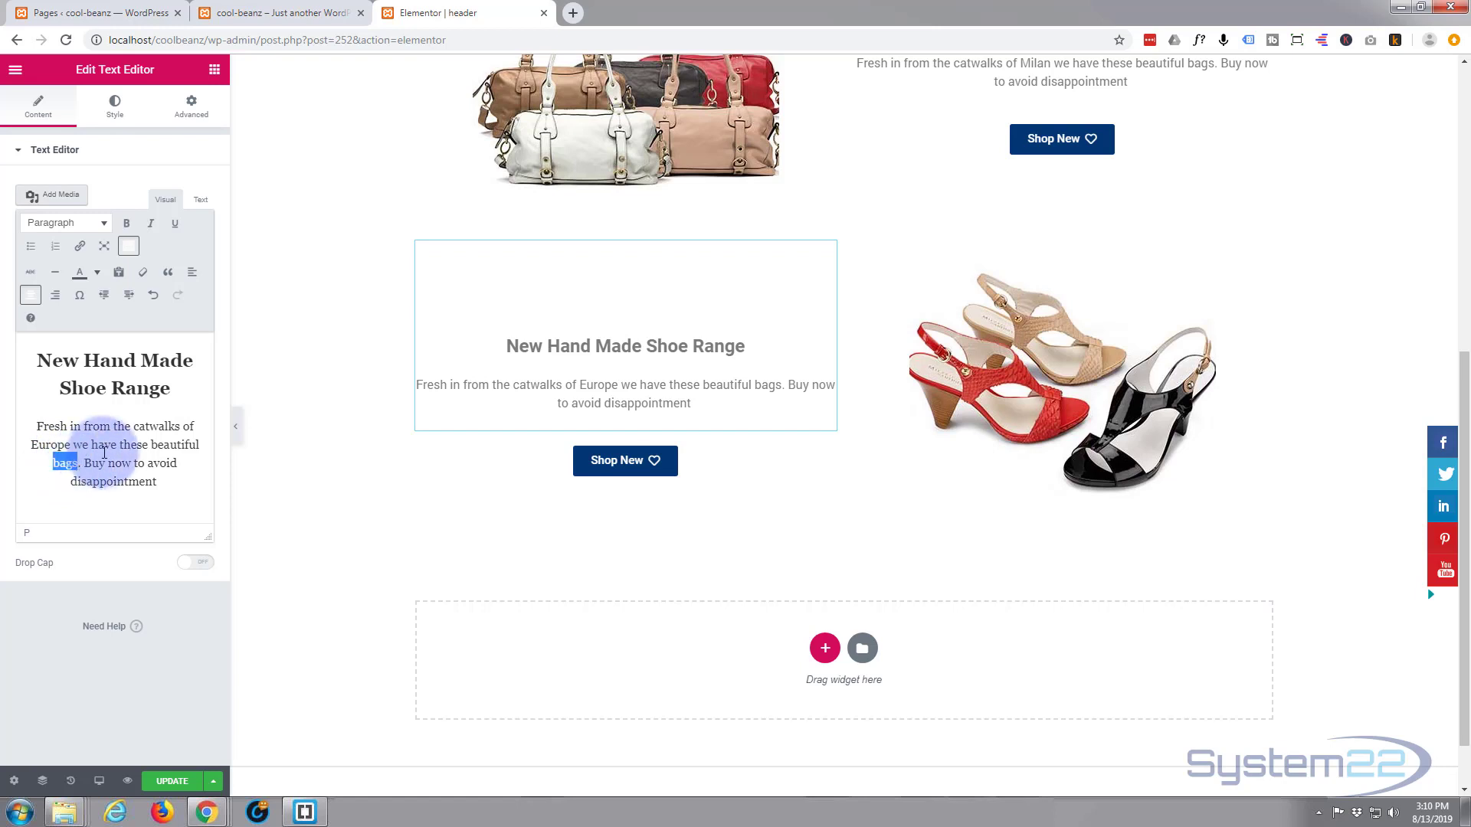
{"action": "type", "text": "shoes"}
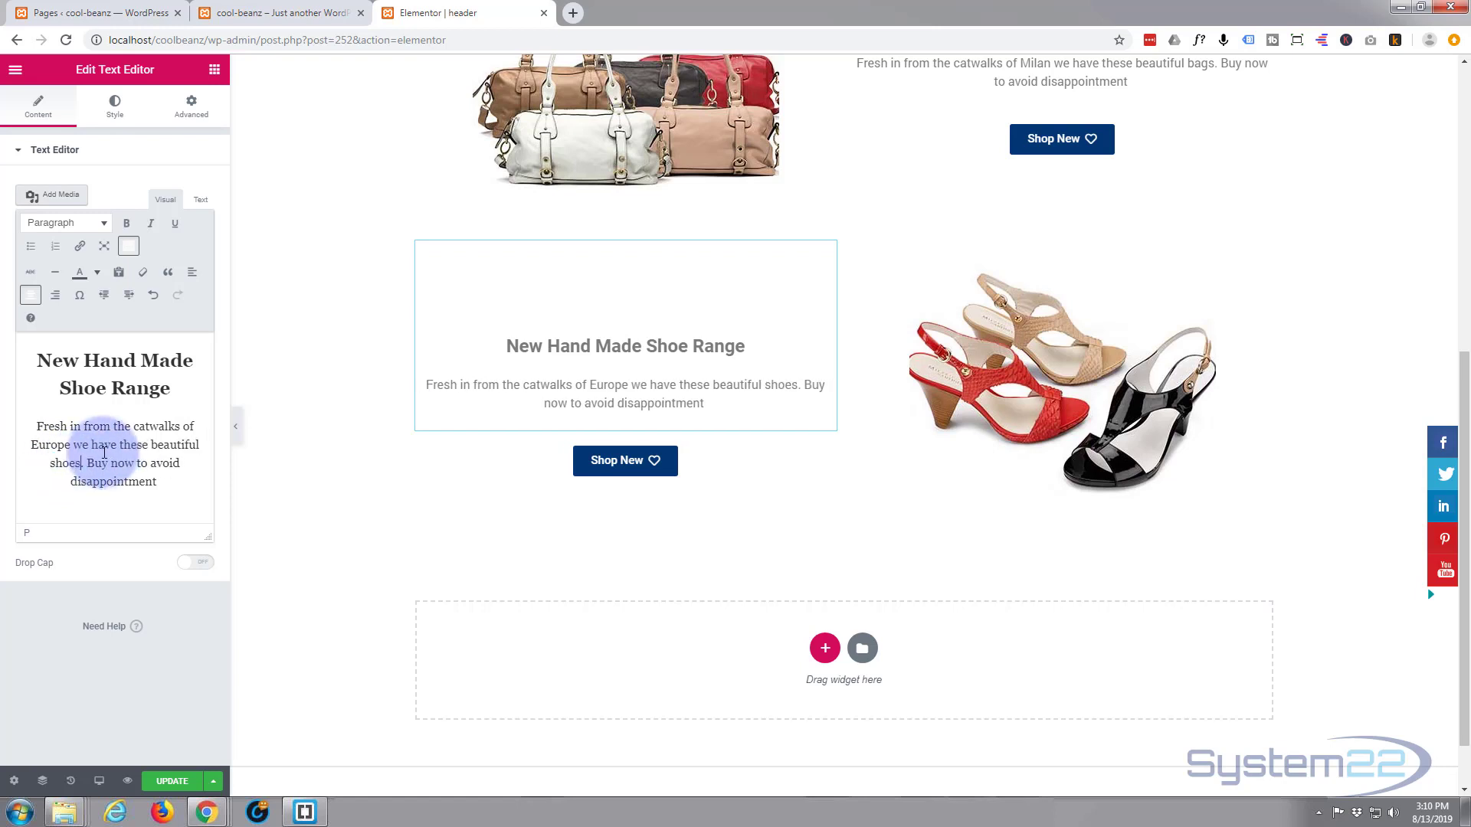
{"action": "mouse_move", "coordinate": [351, 357]}
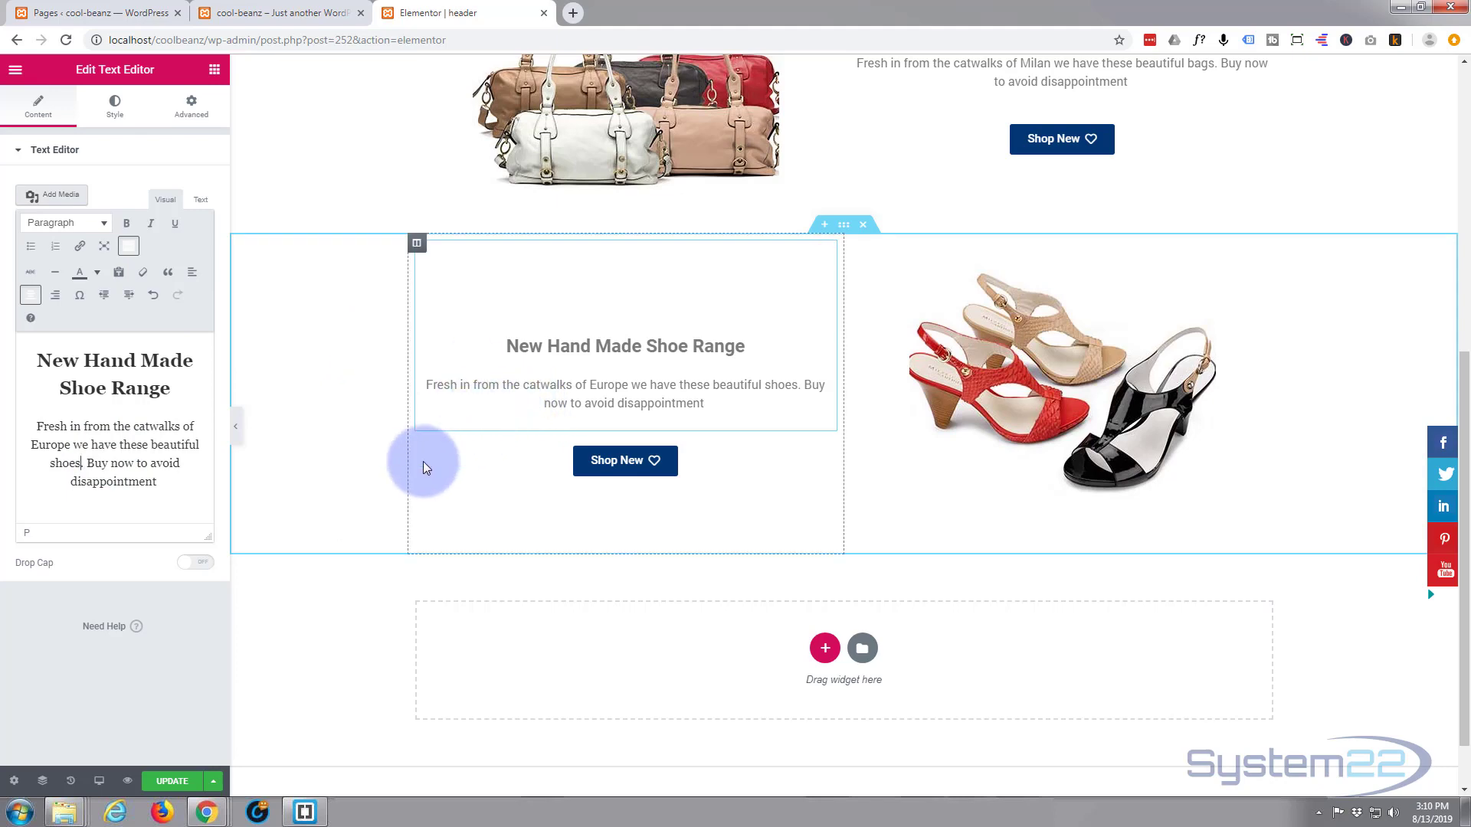
- Point the Shop New button's link at the shoes category URL and save the page
{"action": "left_click", "coordinate": [625, 462]}
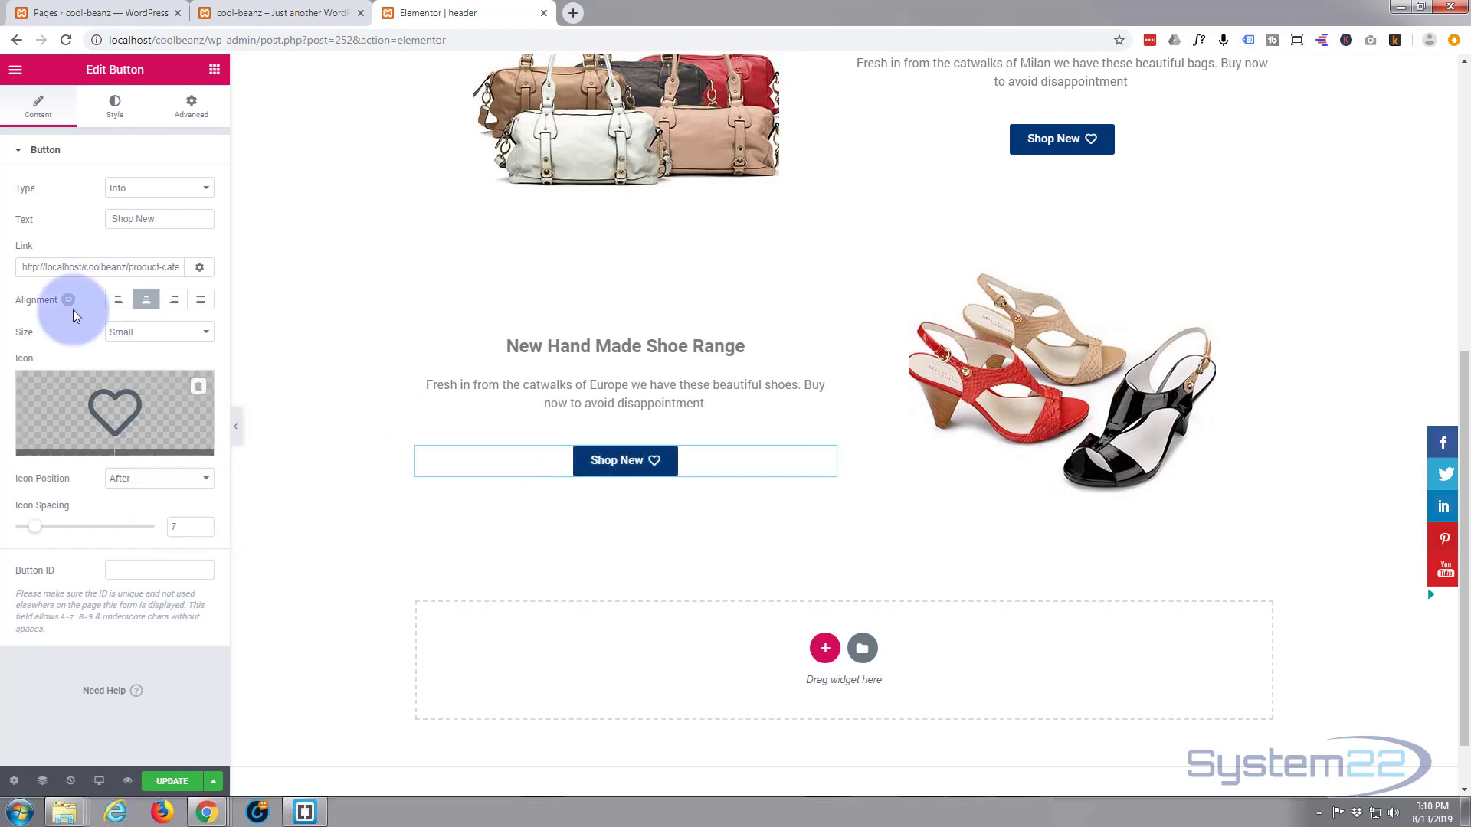
{"action": "left_click_drag", "start_coordinate": [20, 268], "coordinate": [197, 282]}
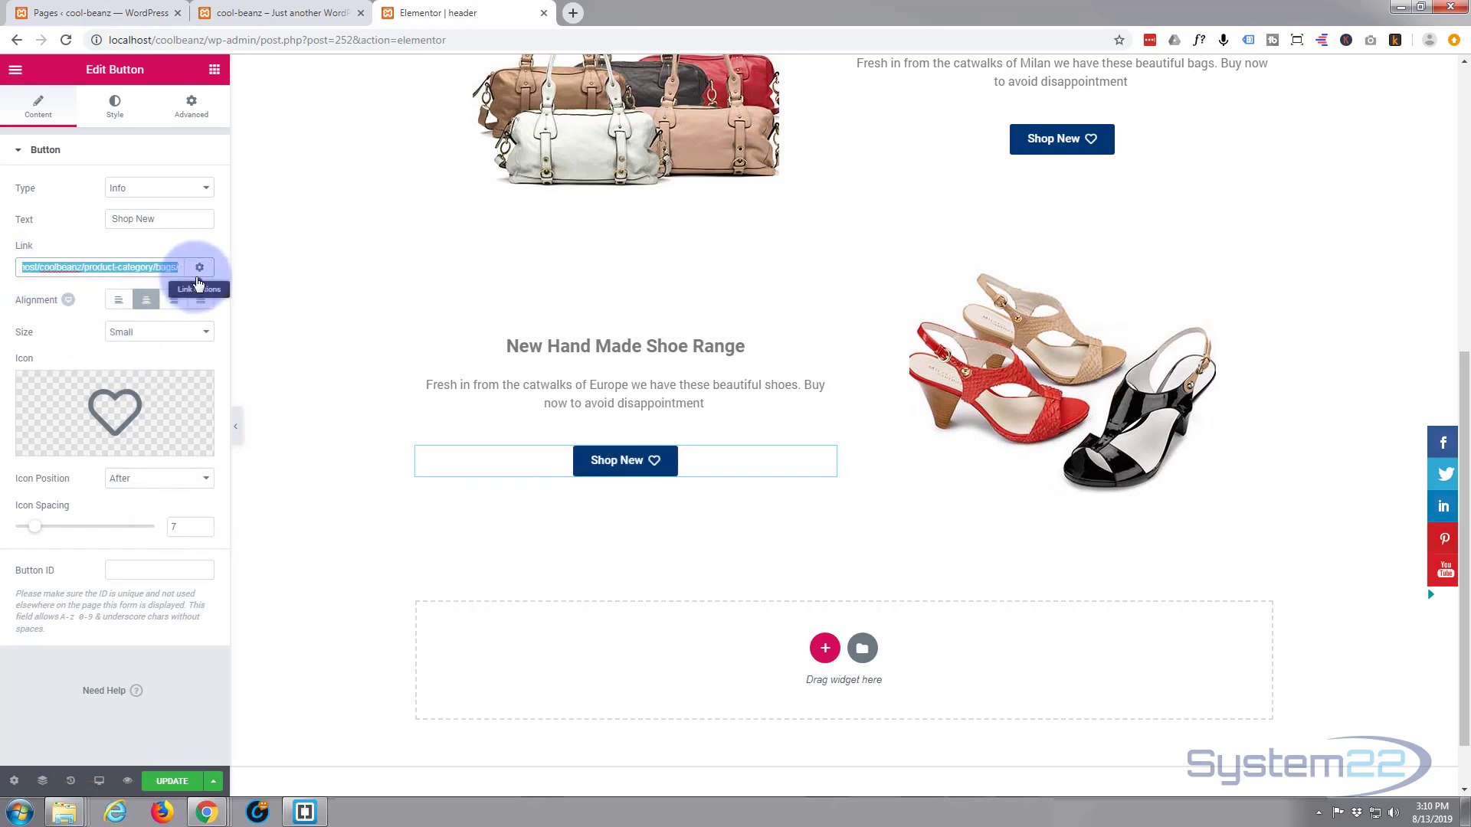
{"action": "key", "text": "ctrl+v"}
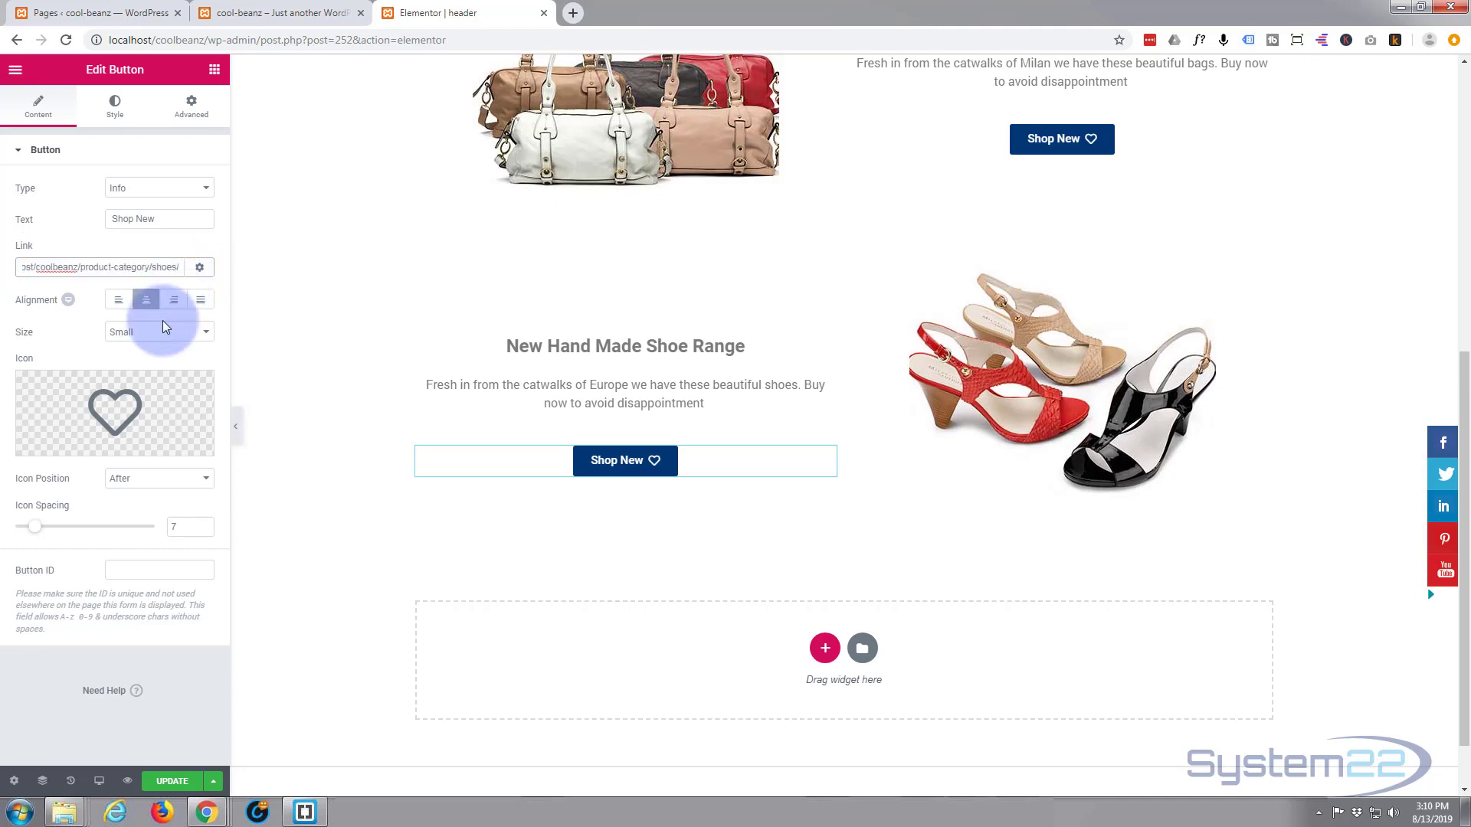
{"action": "left_click", "coordinate": [164, 782]}
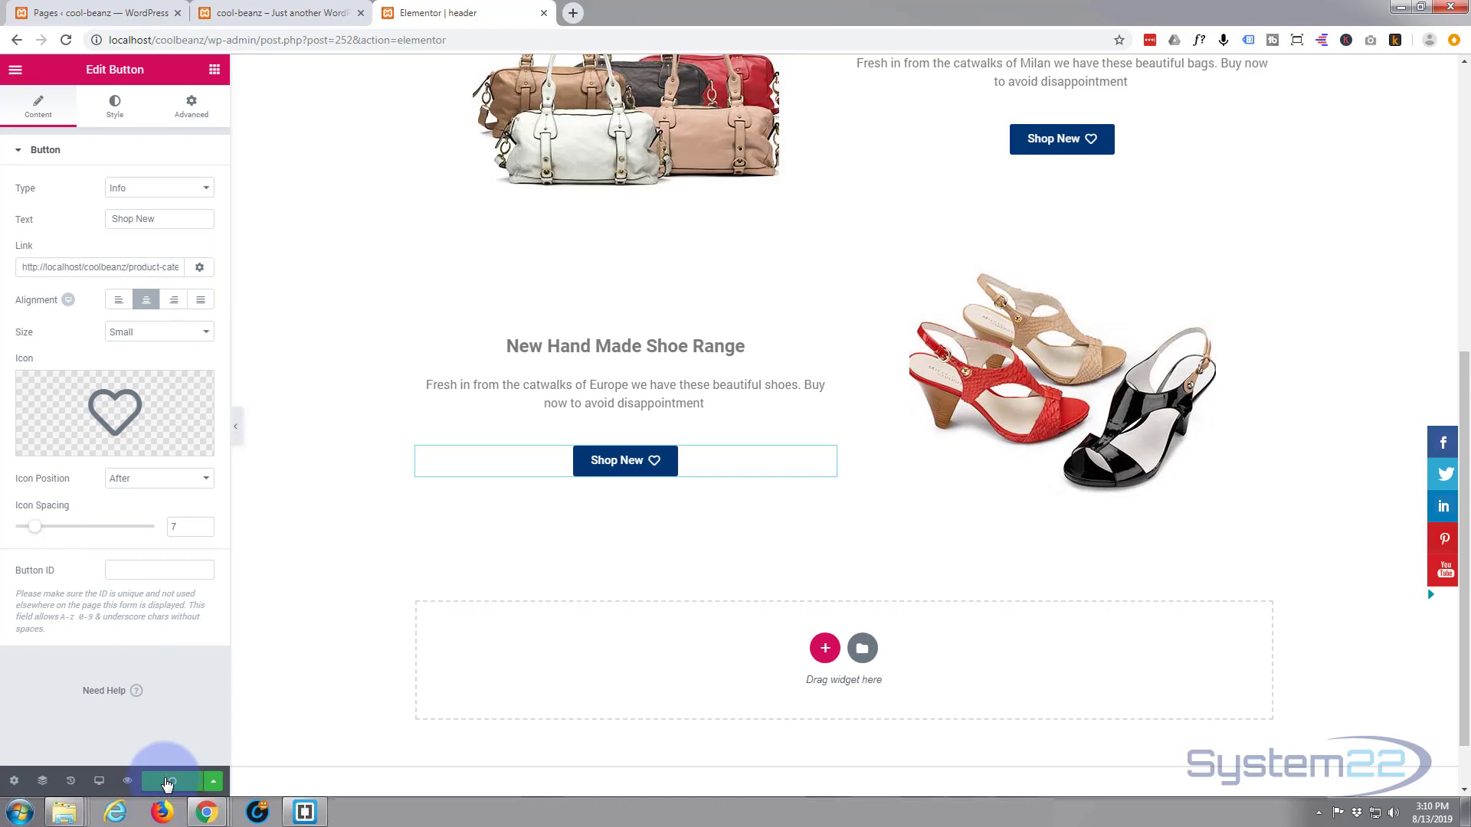
{"action": "left_click", "coordinate": [618, 460]}
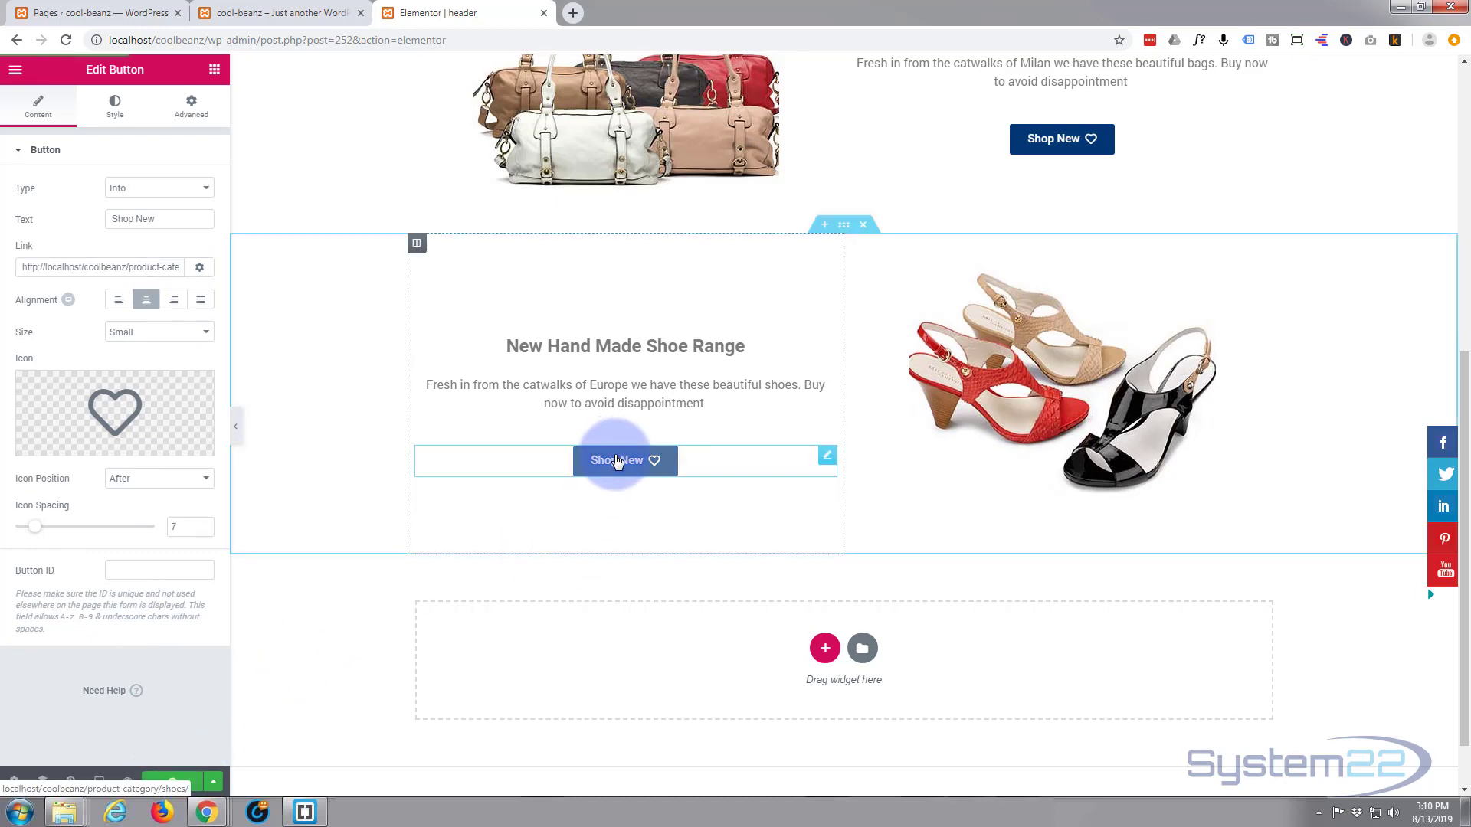
{"action": "left_click", "coordinate": [1052, 370]}
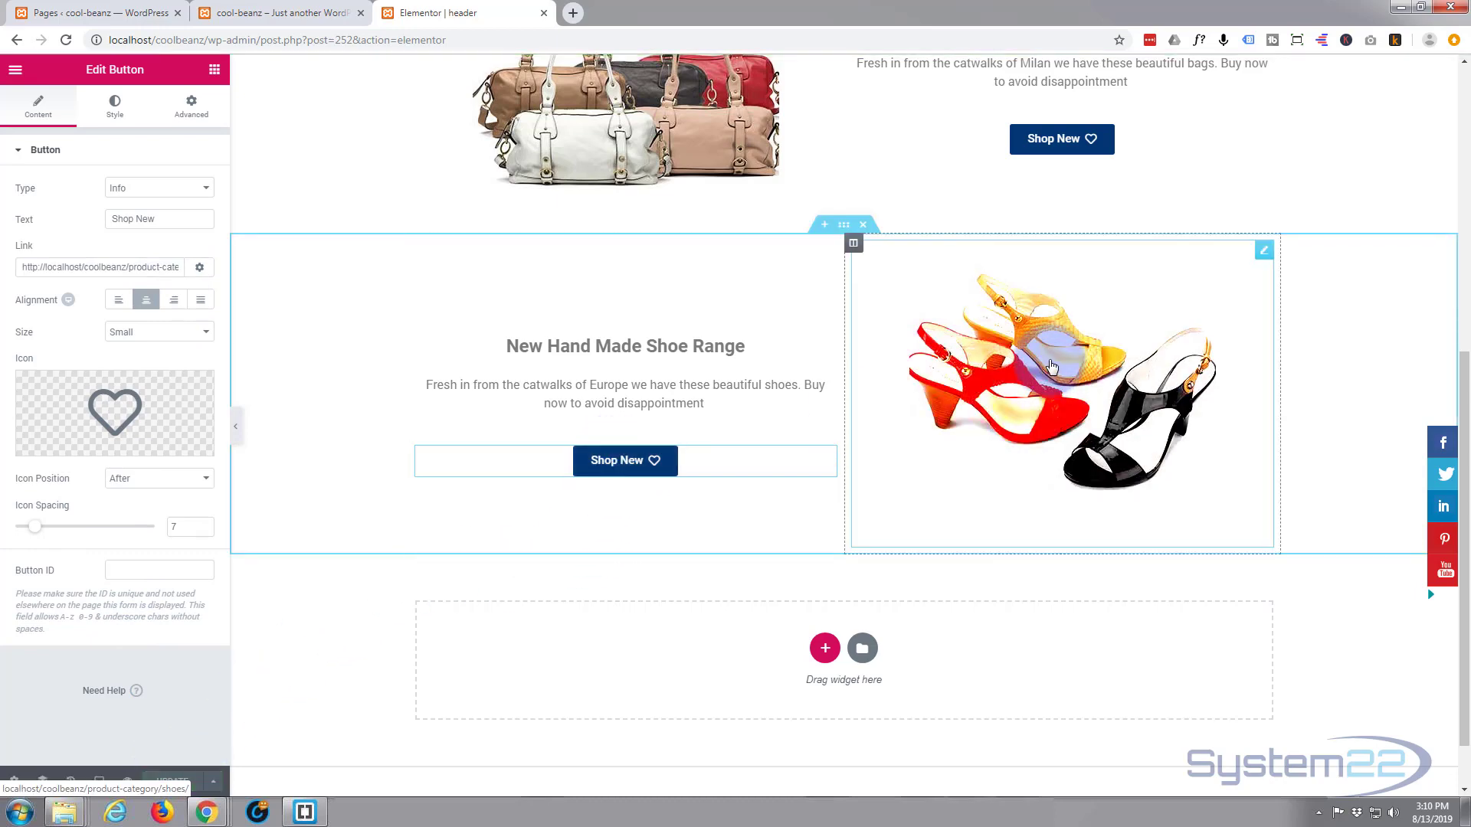
{"action": "left_click", "coordinate": [545, 631]}
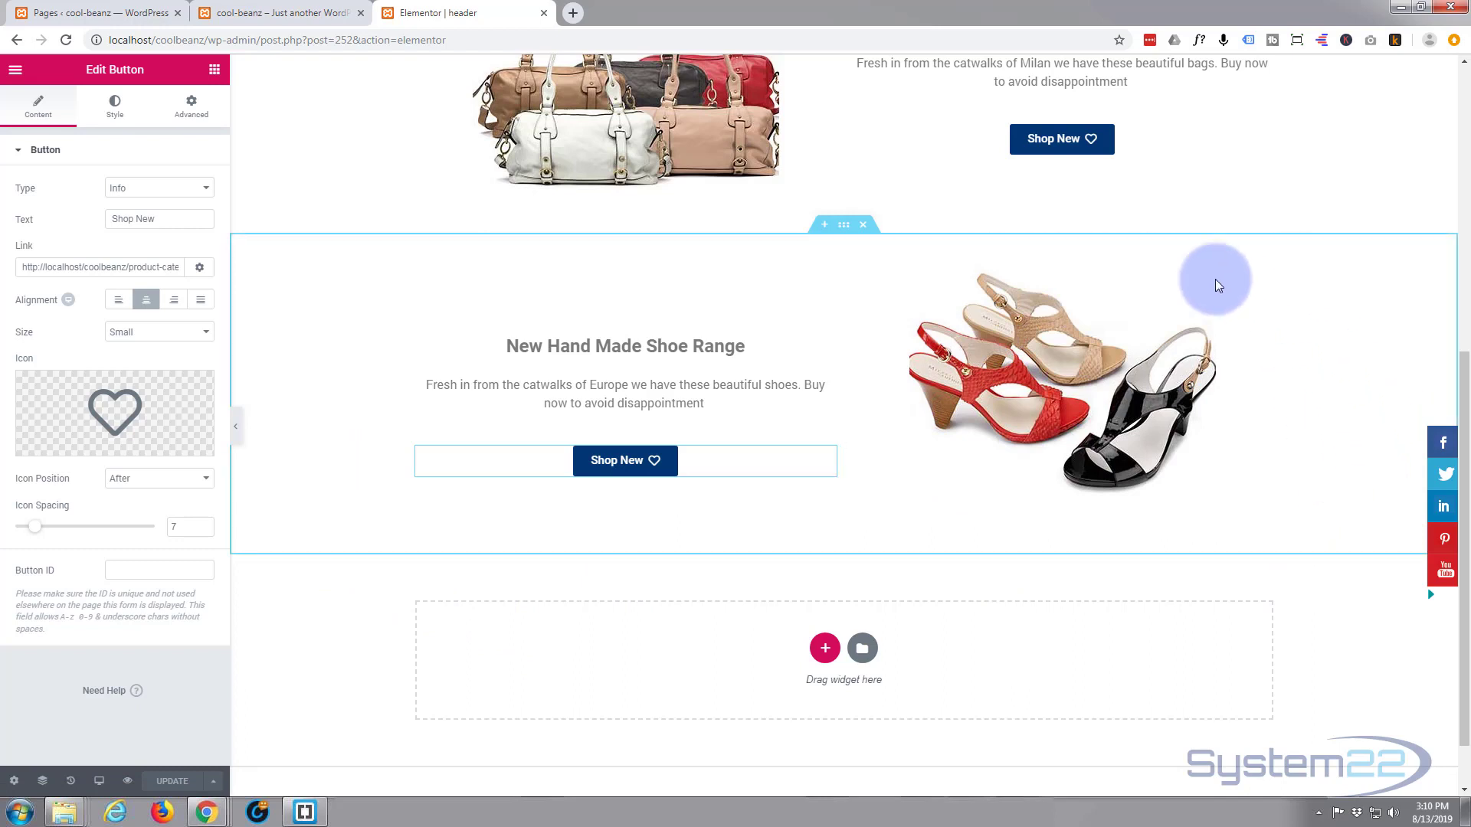
- Switch on Stretch Section in the shoe section's Layout settings
{"action": "left_click", "coordinate": [844, 226]}
{"action": "left_click", "coordinate": [114, 104]}
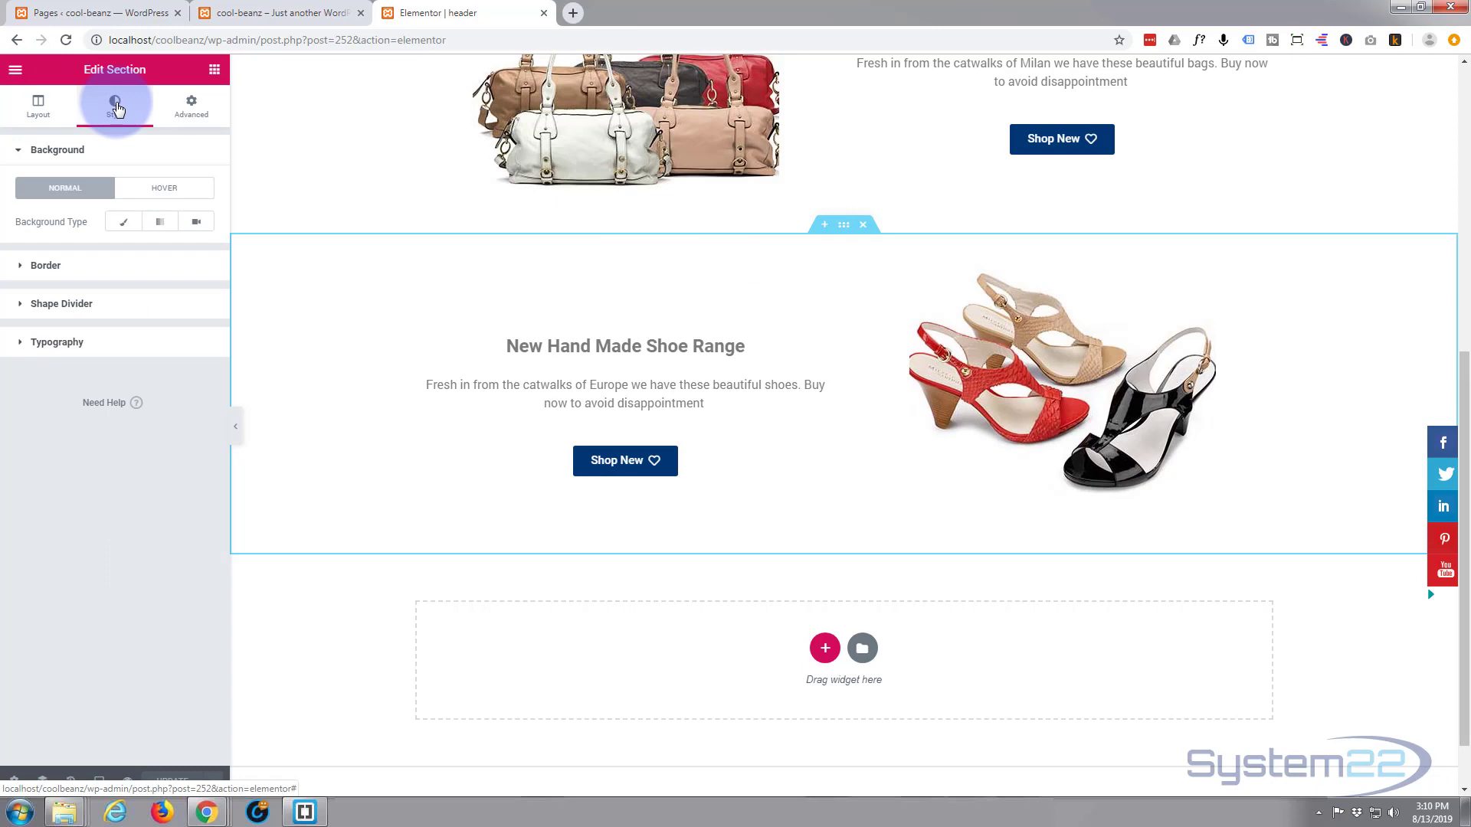
{"action": "left_click", "coordinate": [38, 109]}
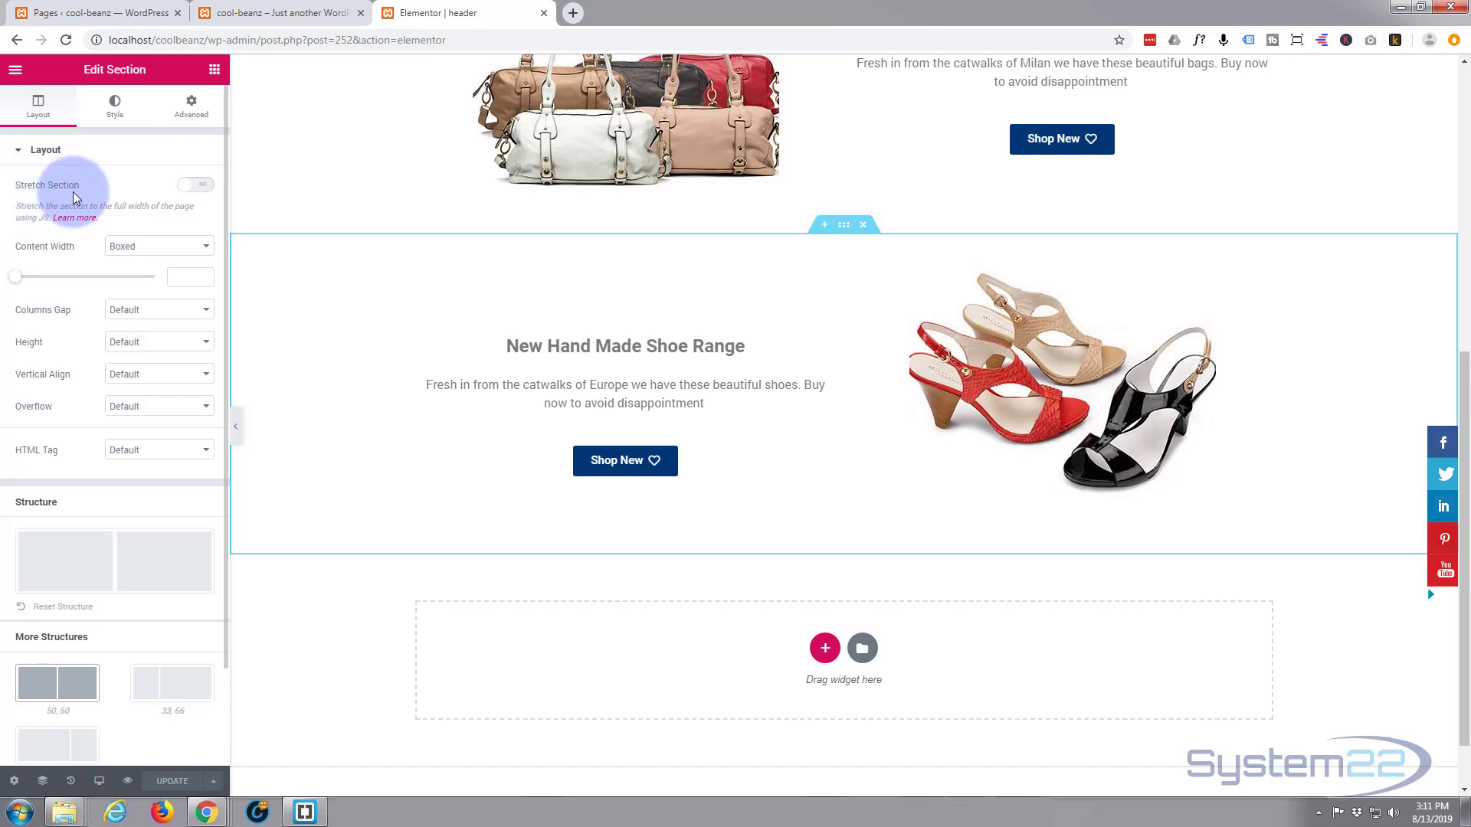
{"action": "left_click", "coordinate": [191, 186]}
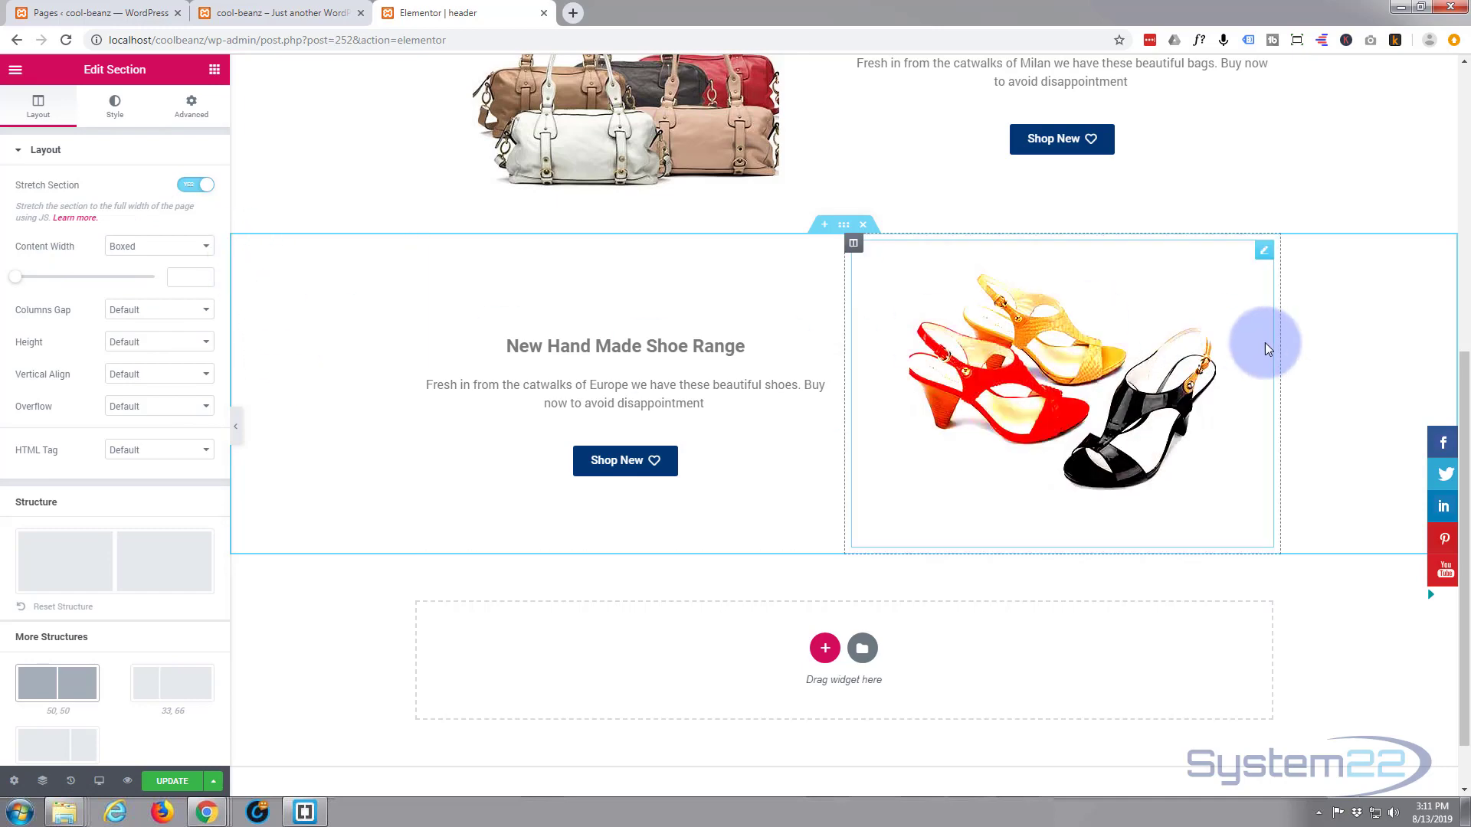
- Give the shoe section a Classic background image of sl1.jpg from the Media Library
{"action": "left_click", "coordinate": [116, 107]}
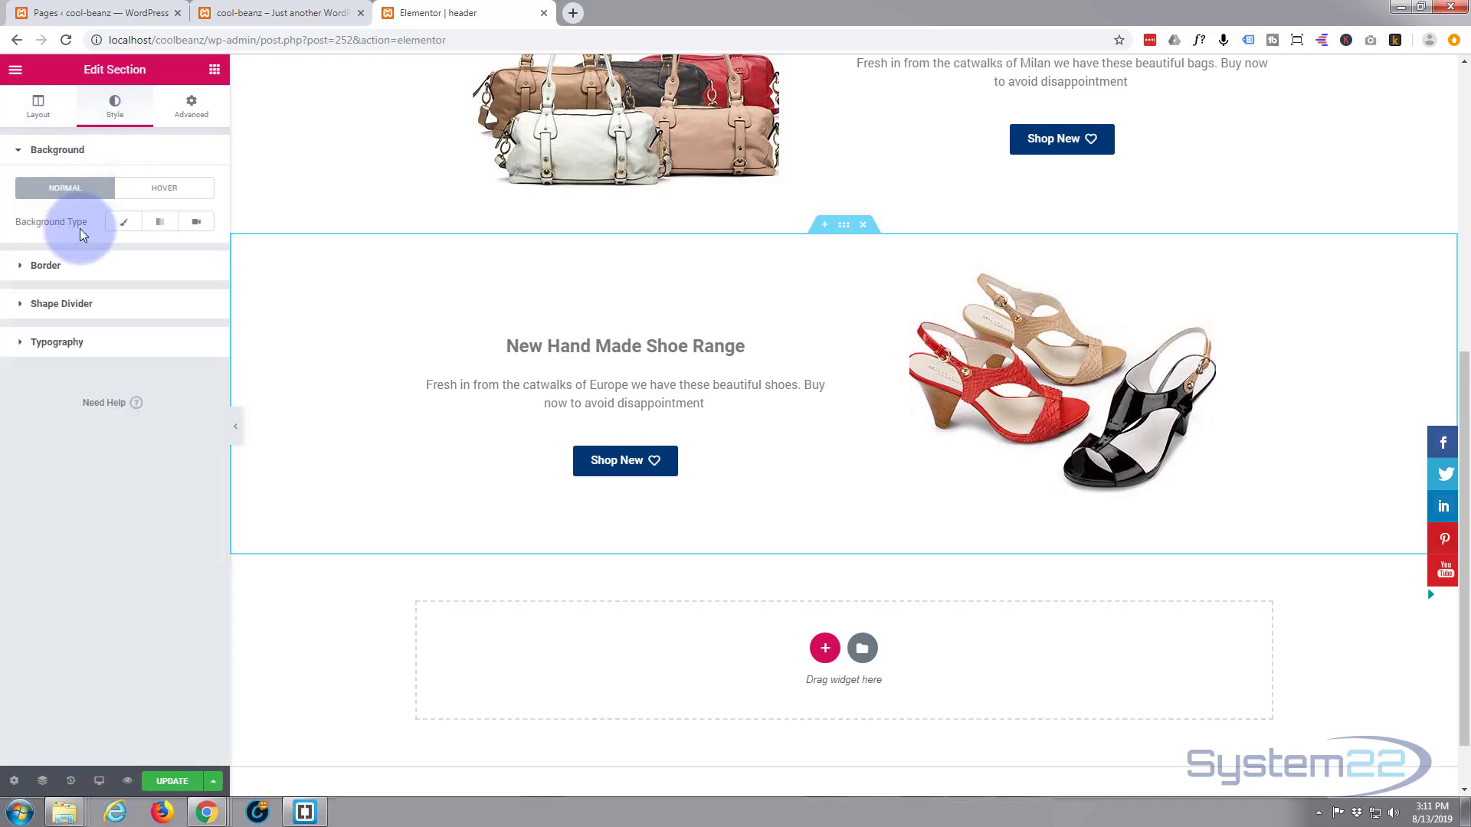
{"action": "left_click", "coordinate": [124, 224]}
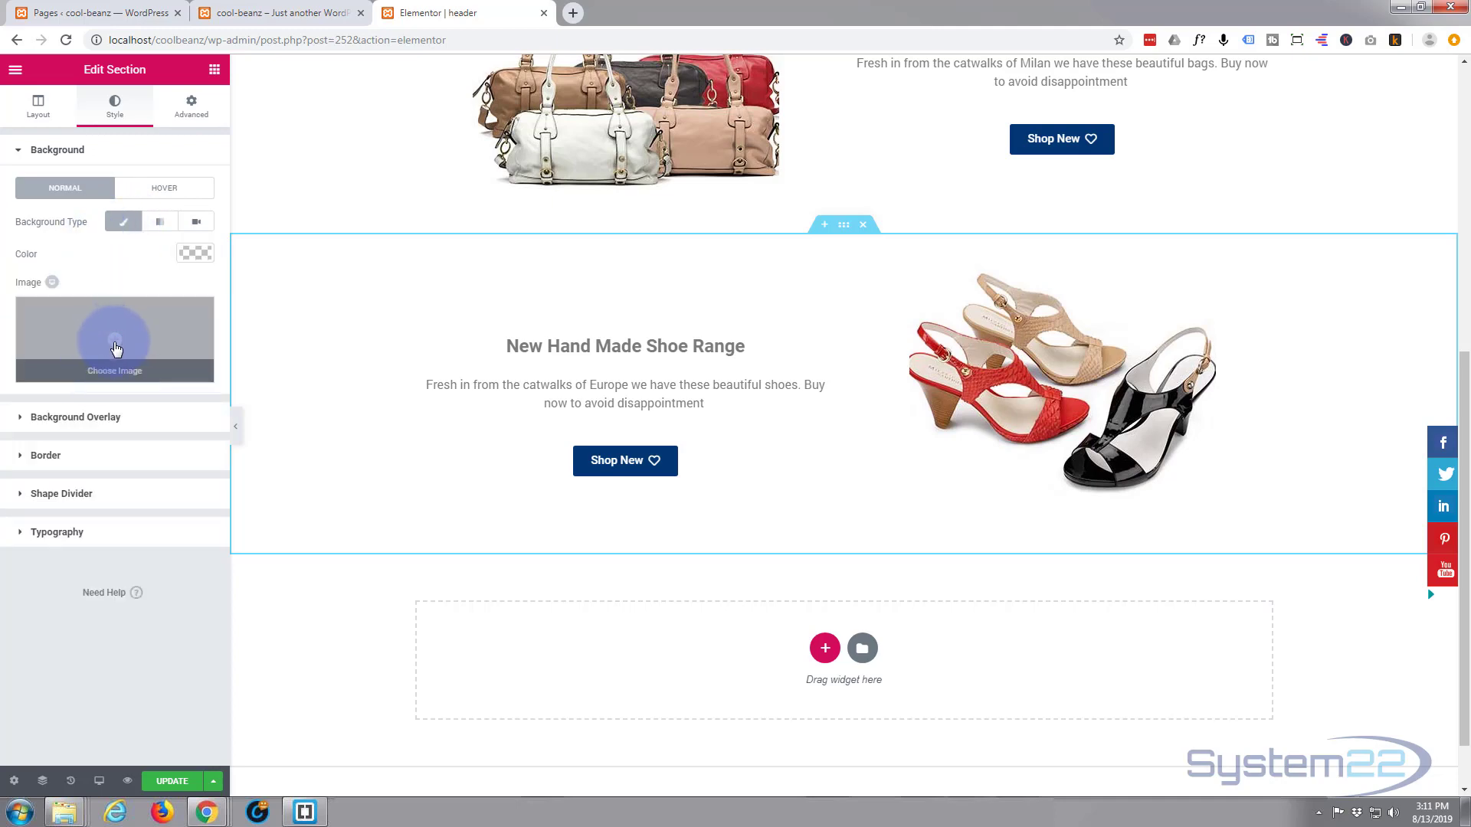
{"action": "left_click", "coordinate": [116, 352]}
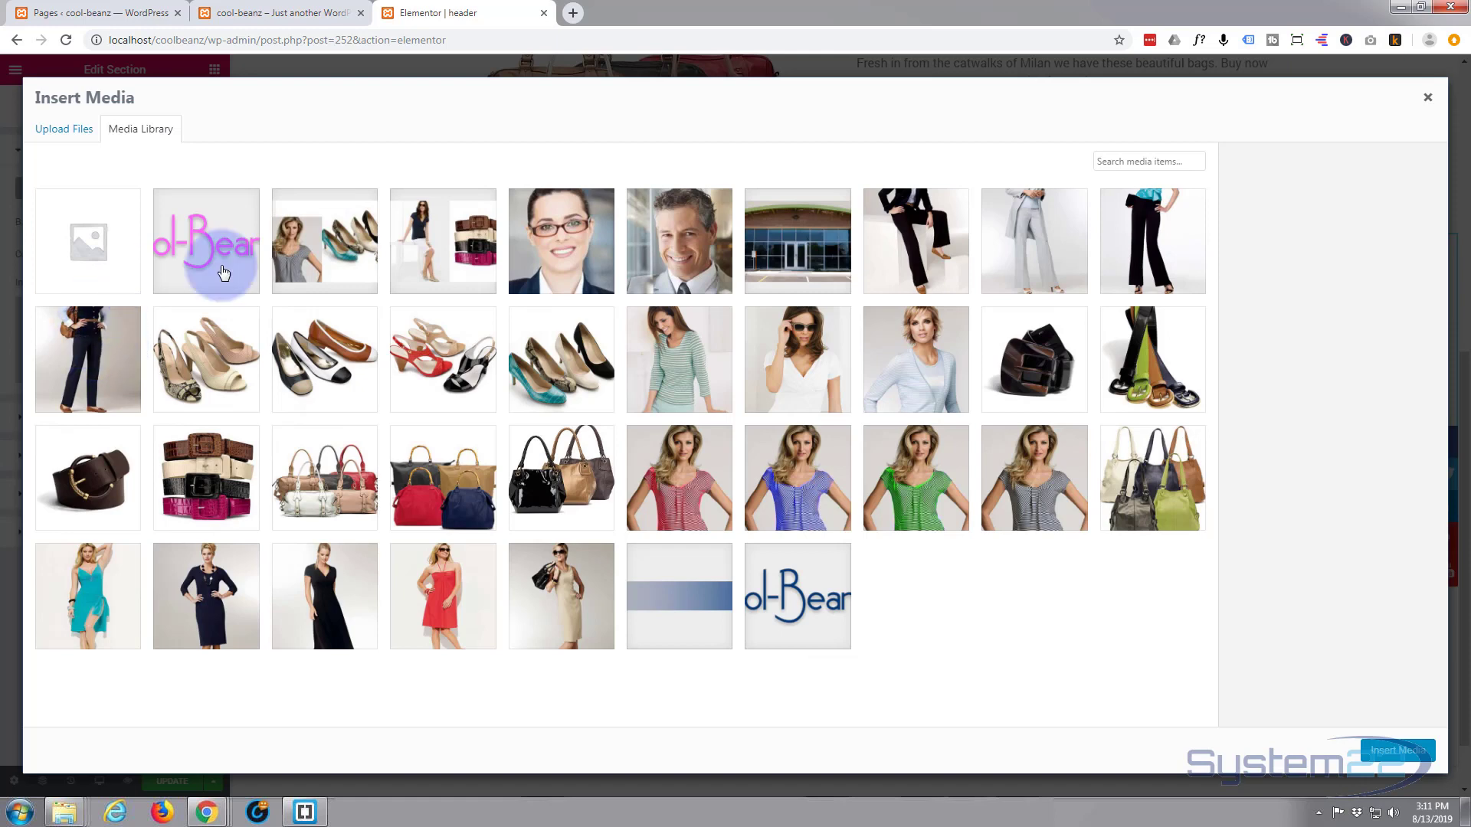
{"action": "left_click", "coordinate": [449, 244]}
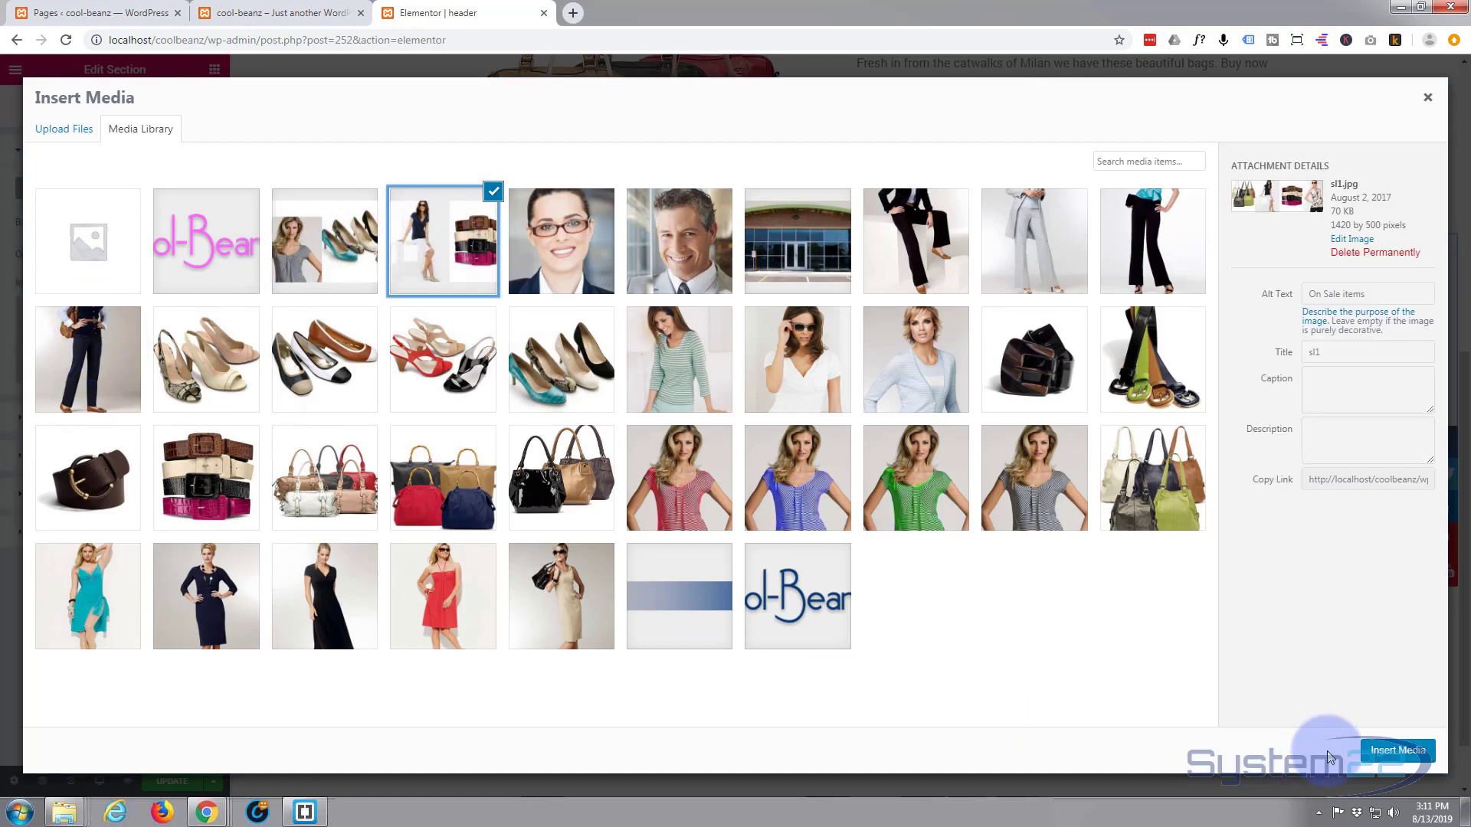
{"action": "left_click", "coordinate": [1412, 751]}
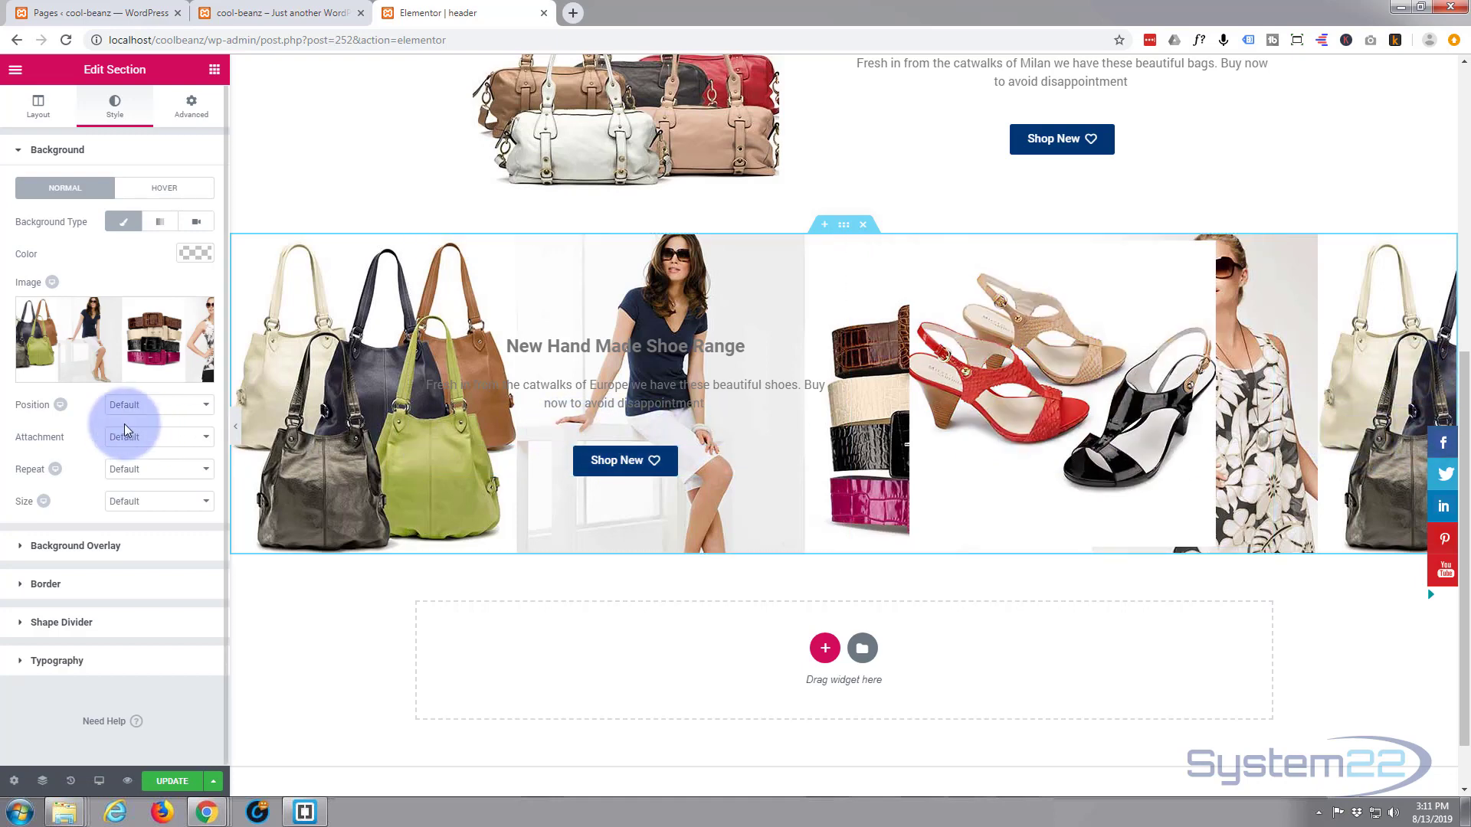
- Leave background position at Default and set background repeat to No-repeat
{"action": "left_click", "coordinate": [206, 410]}
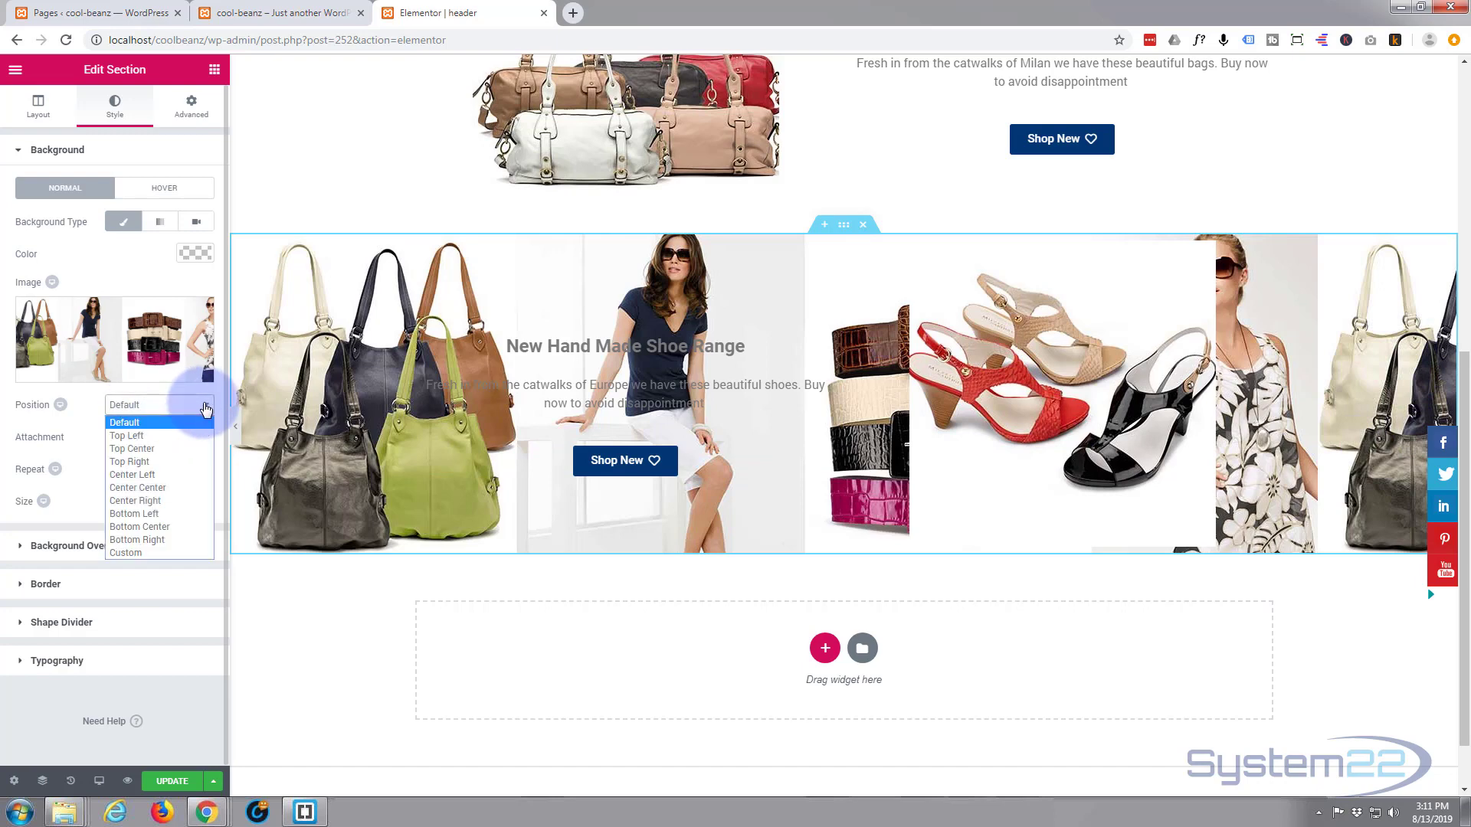
{"action": "left_click", "coordinate": [88, 417]}
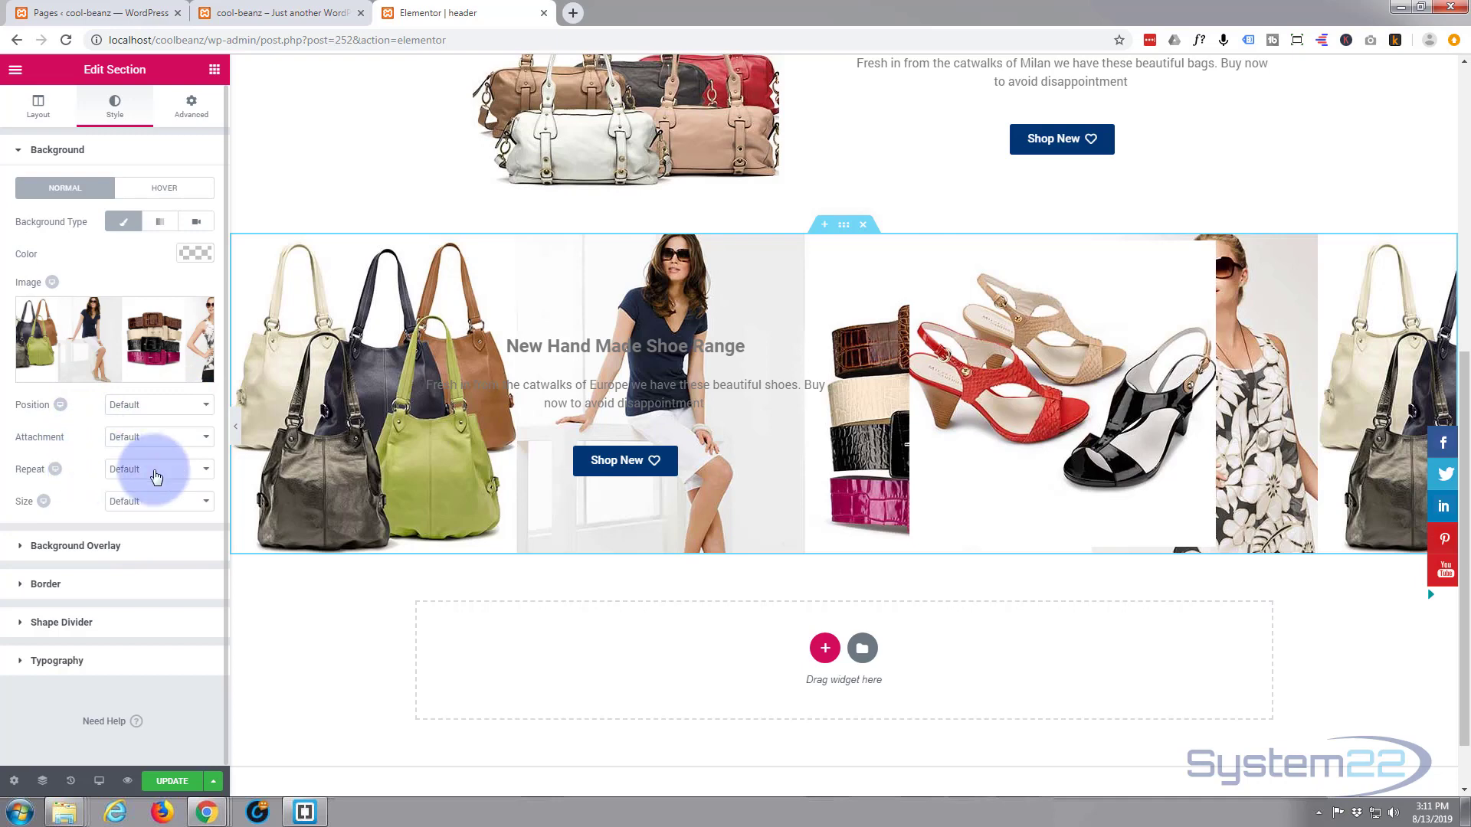
{"action": "left_click", "coordinate": [207, 475]}
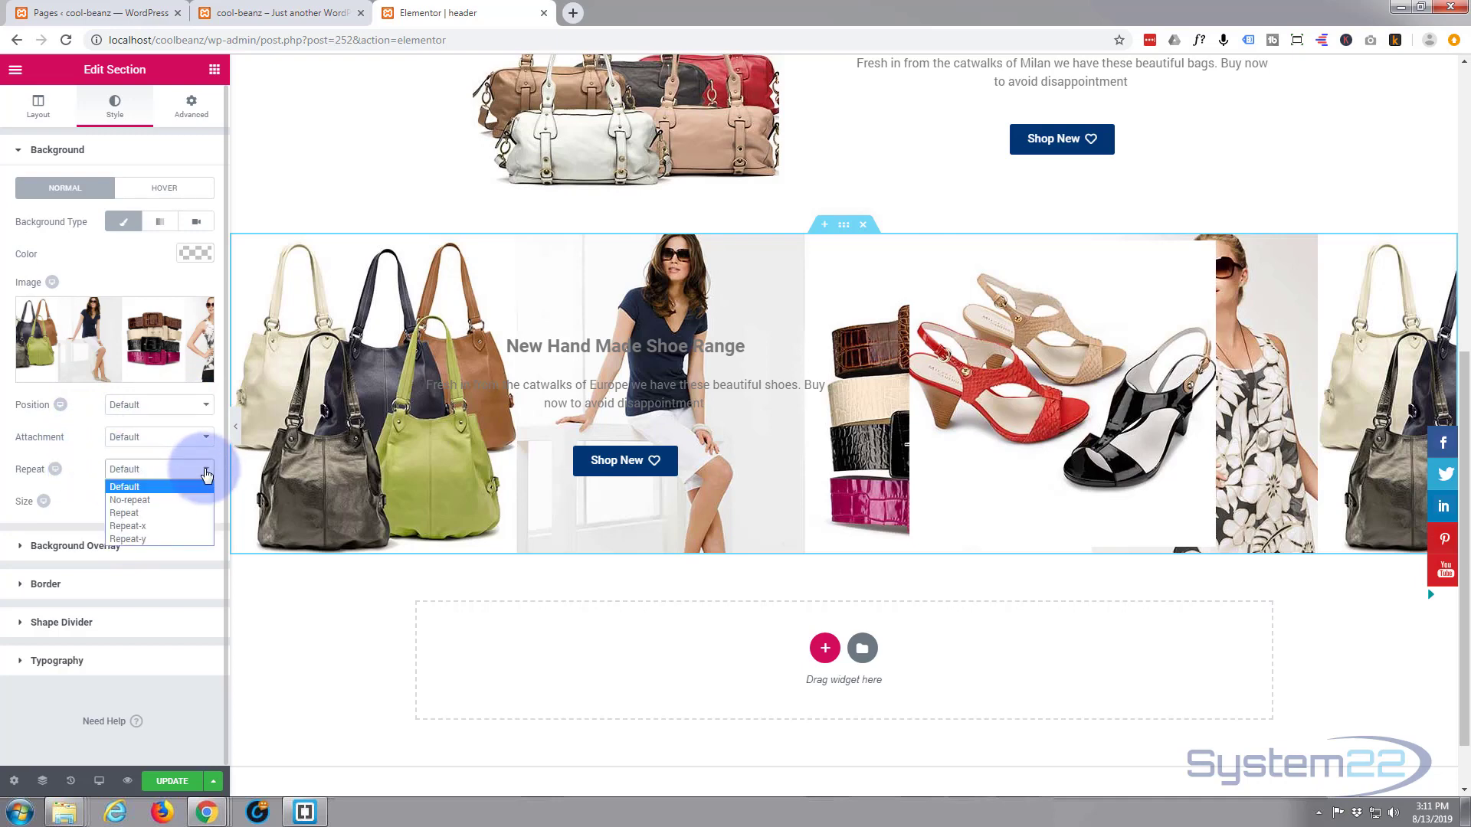
{"action": "left_click", "coordinate": [173, 498]}
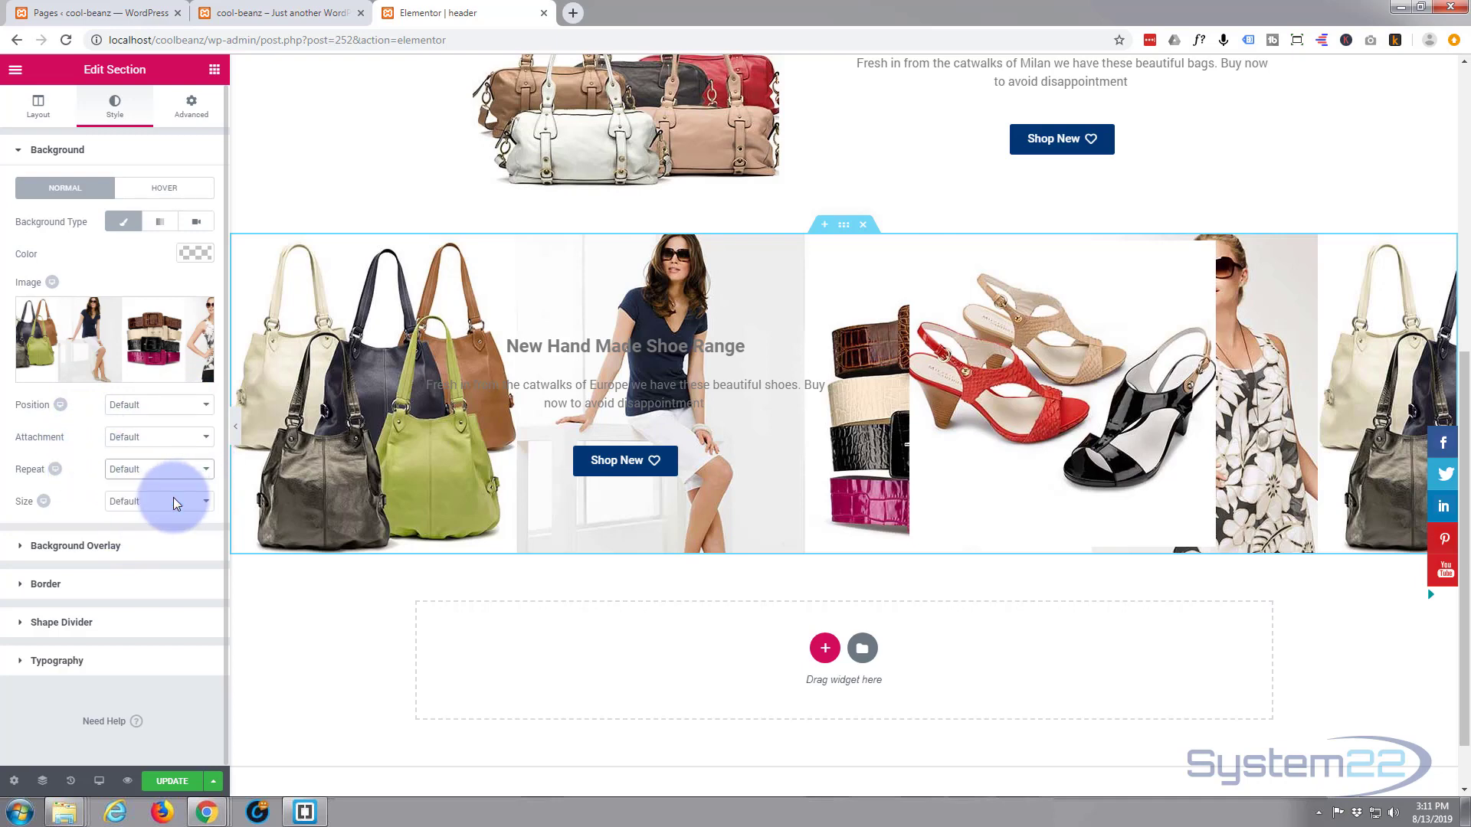
- Leave attachment unchanged and set the background size to Cover
{"action": "left_click", "coordinate": [206, 440]}
{"action": "left_click", "coordinate": [206, 442]}
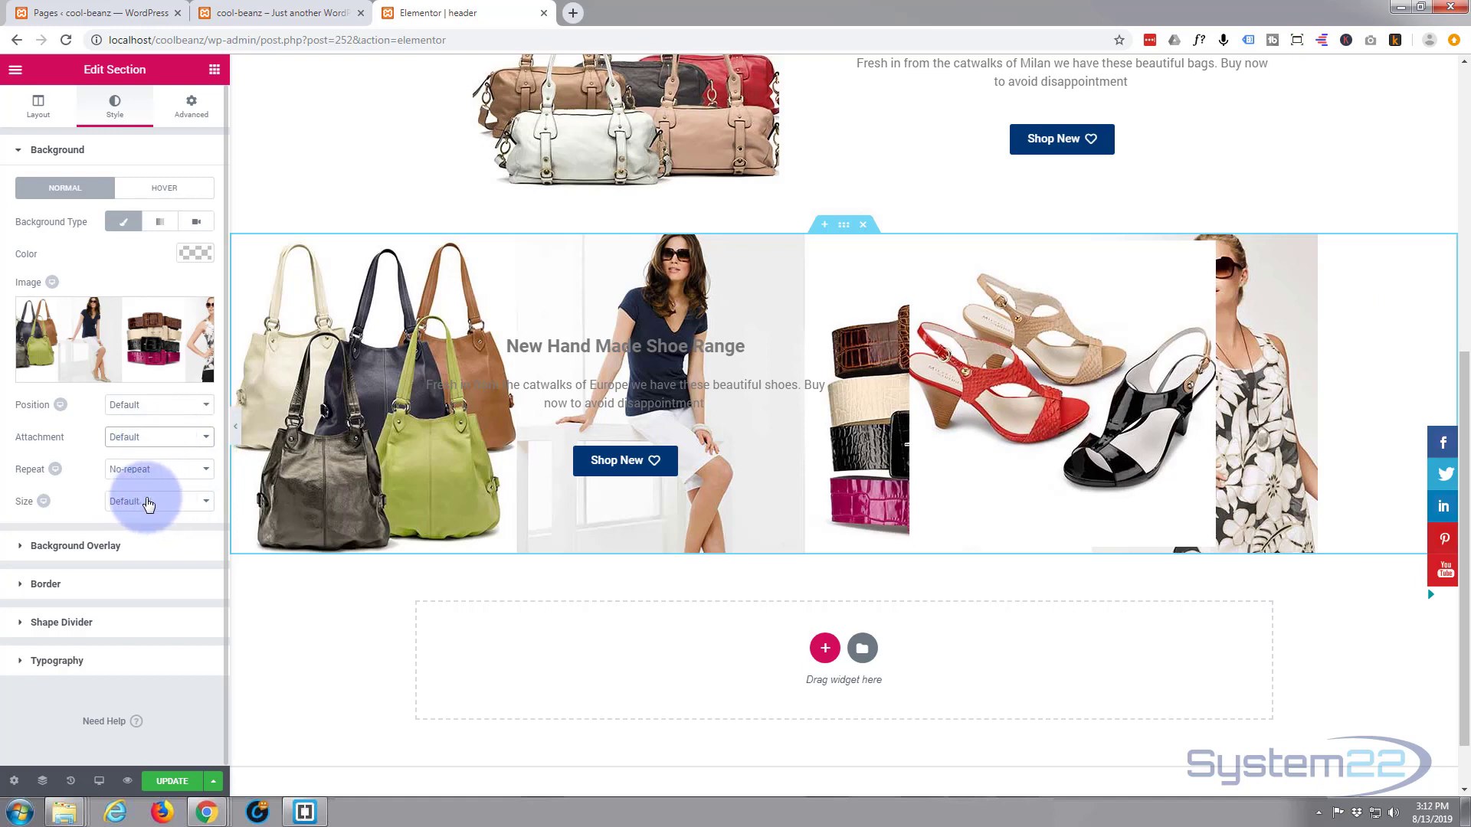
{"action": "left_click", "coordinate": [207, 501]}
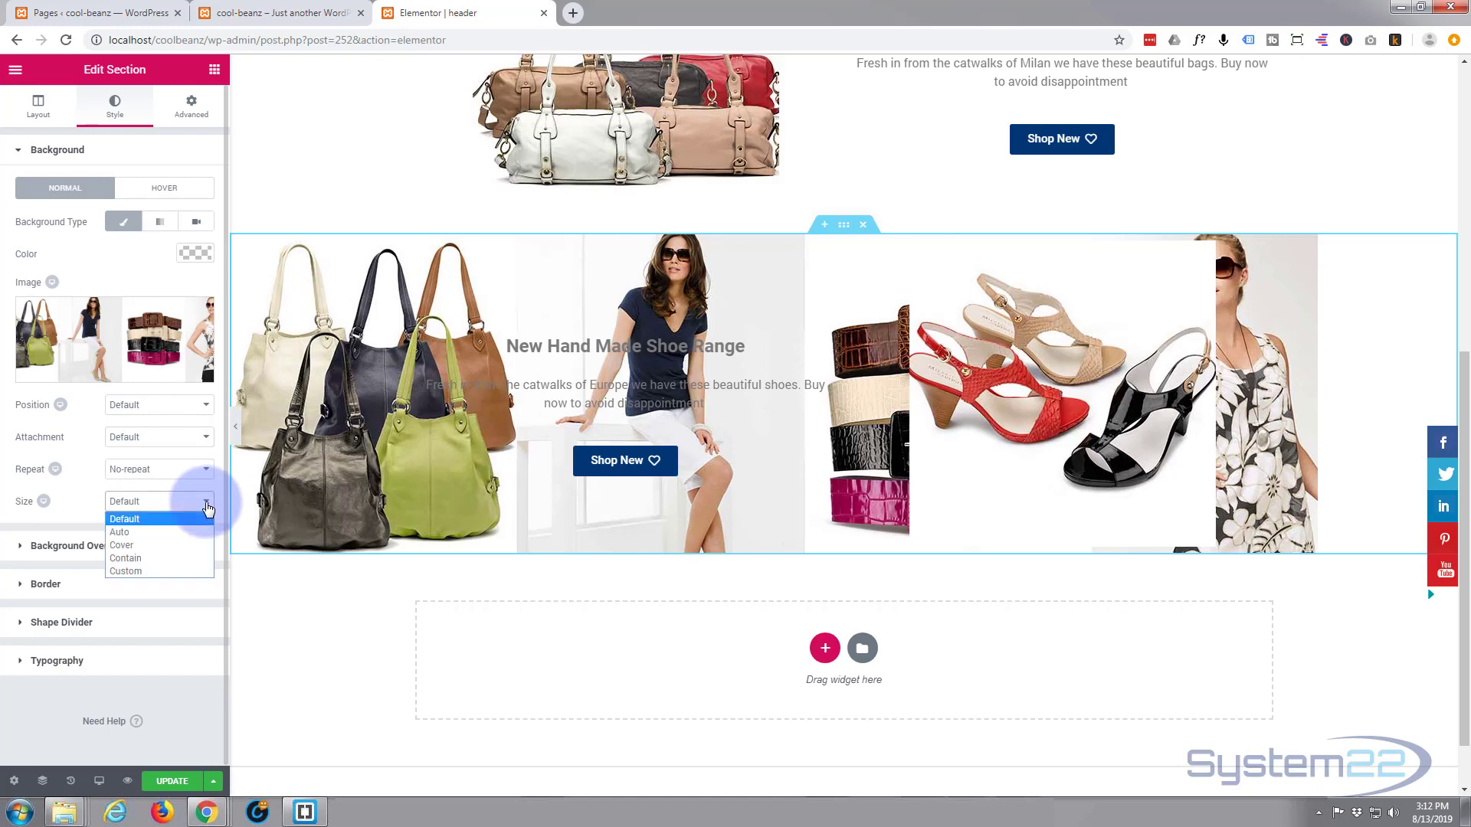
{"action": "left_click", "coordinate": [176, 545]}
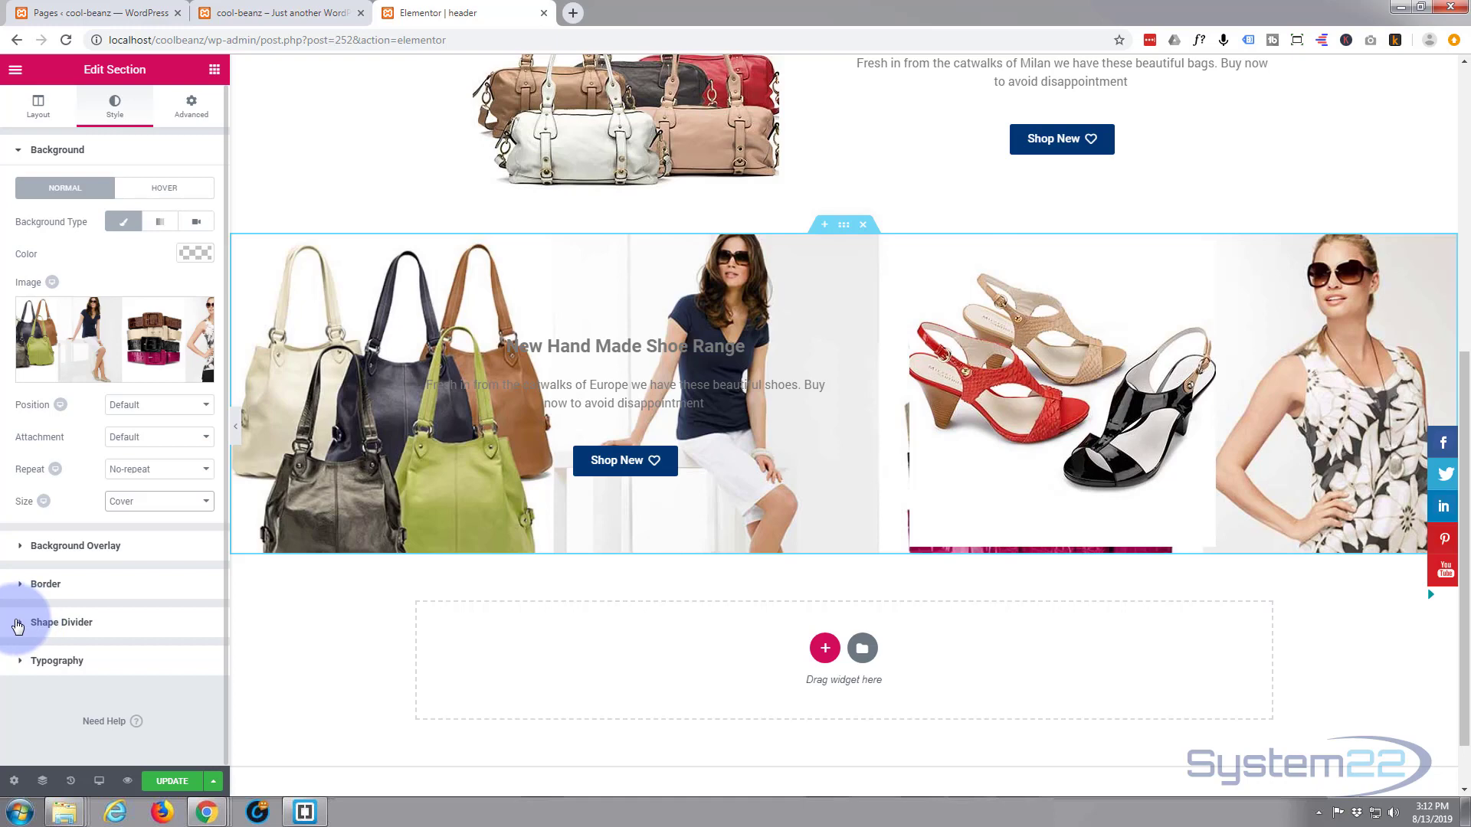
- Add a Classic white background overlay to the section at 0.9 opacity
{"action": "left_click", "coordinate": [22, 548]}
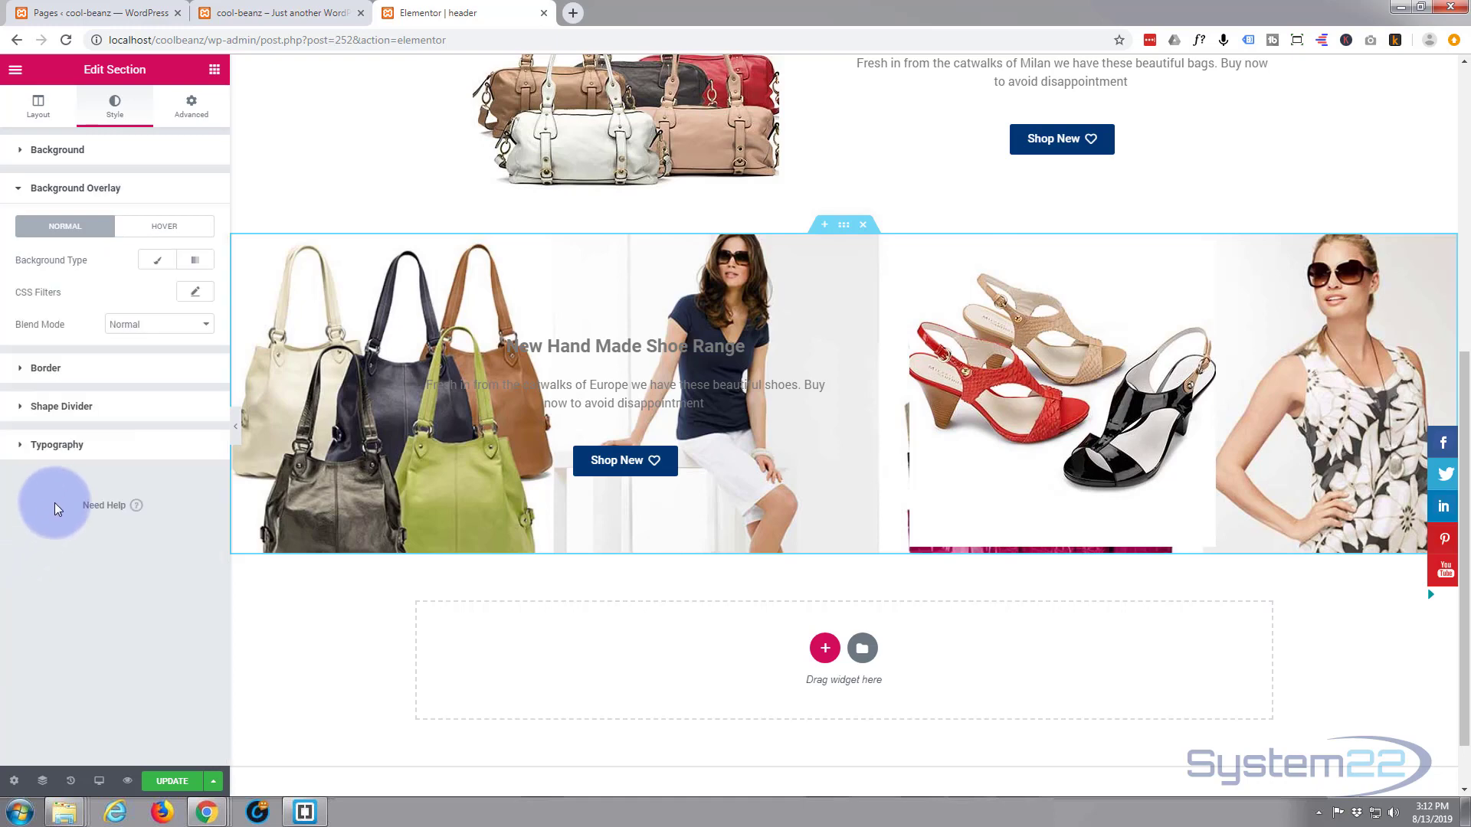
{"action": "left_click", "coordinate": [158, 263]}
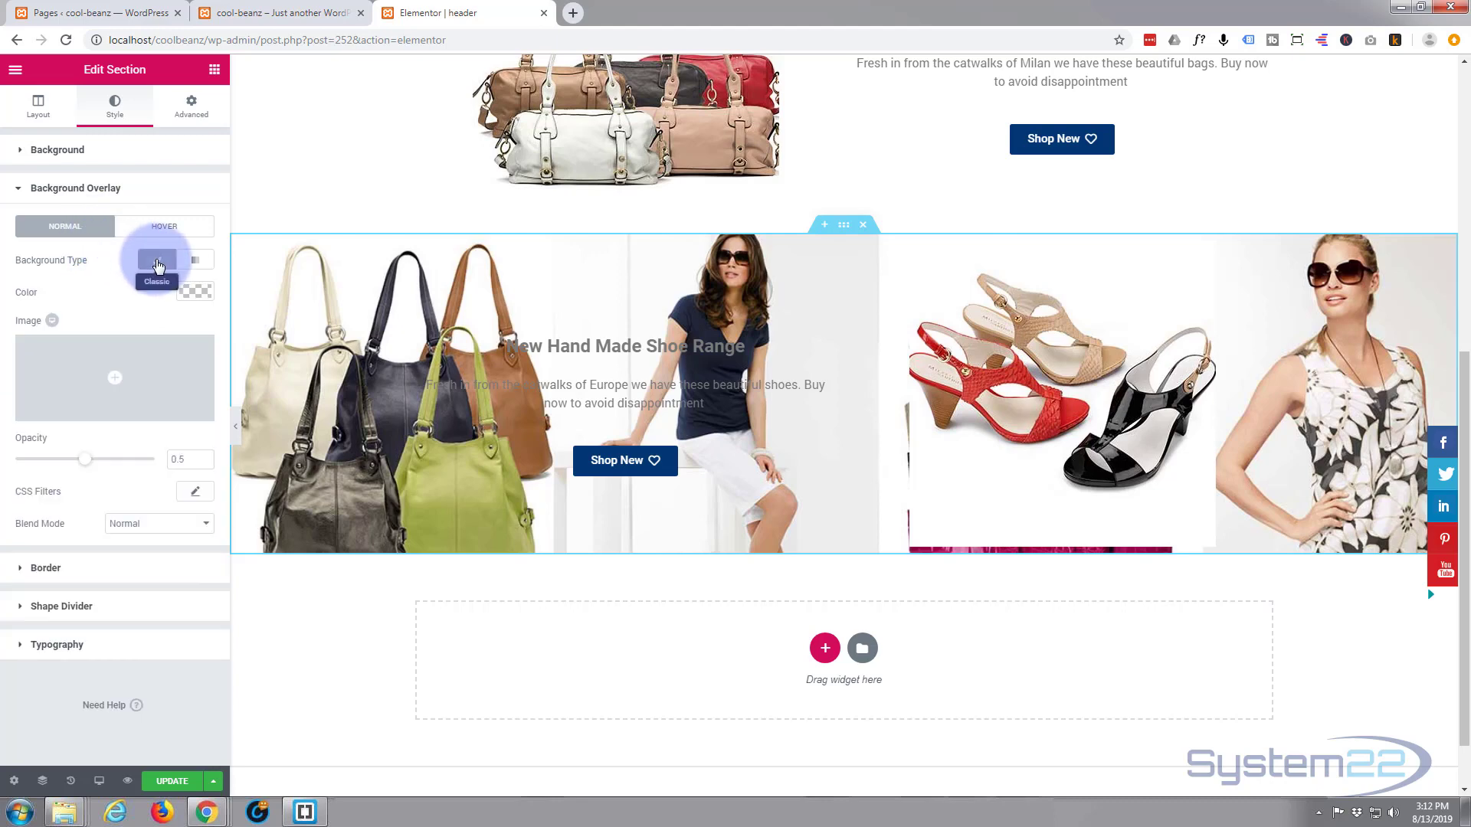
{"action": "left_click", "coordinate": [193, 293]}
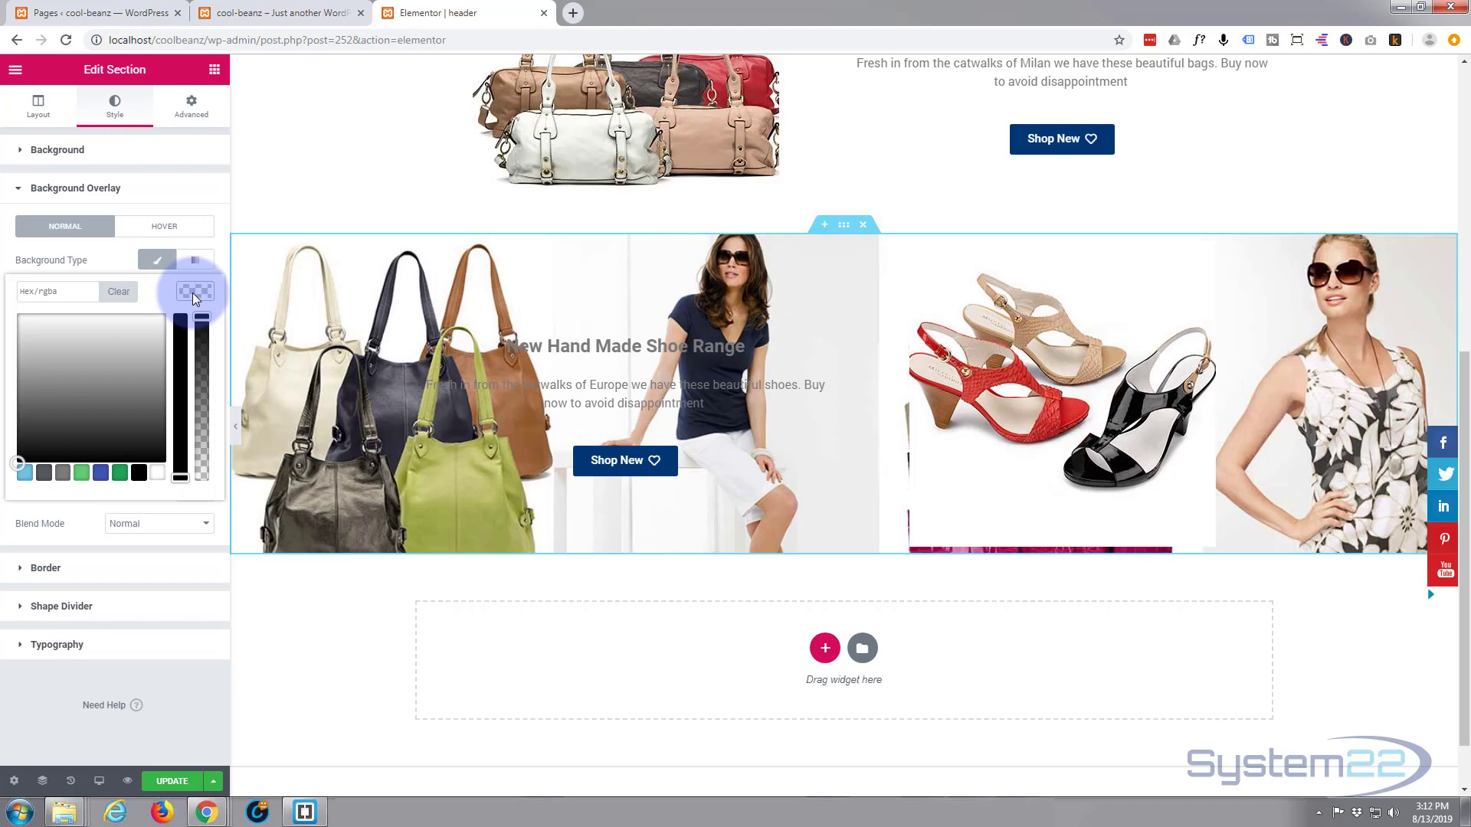
{"action": "left_click", "coordinate": [156, 476]}
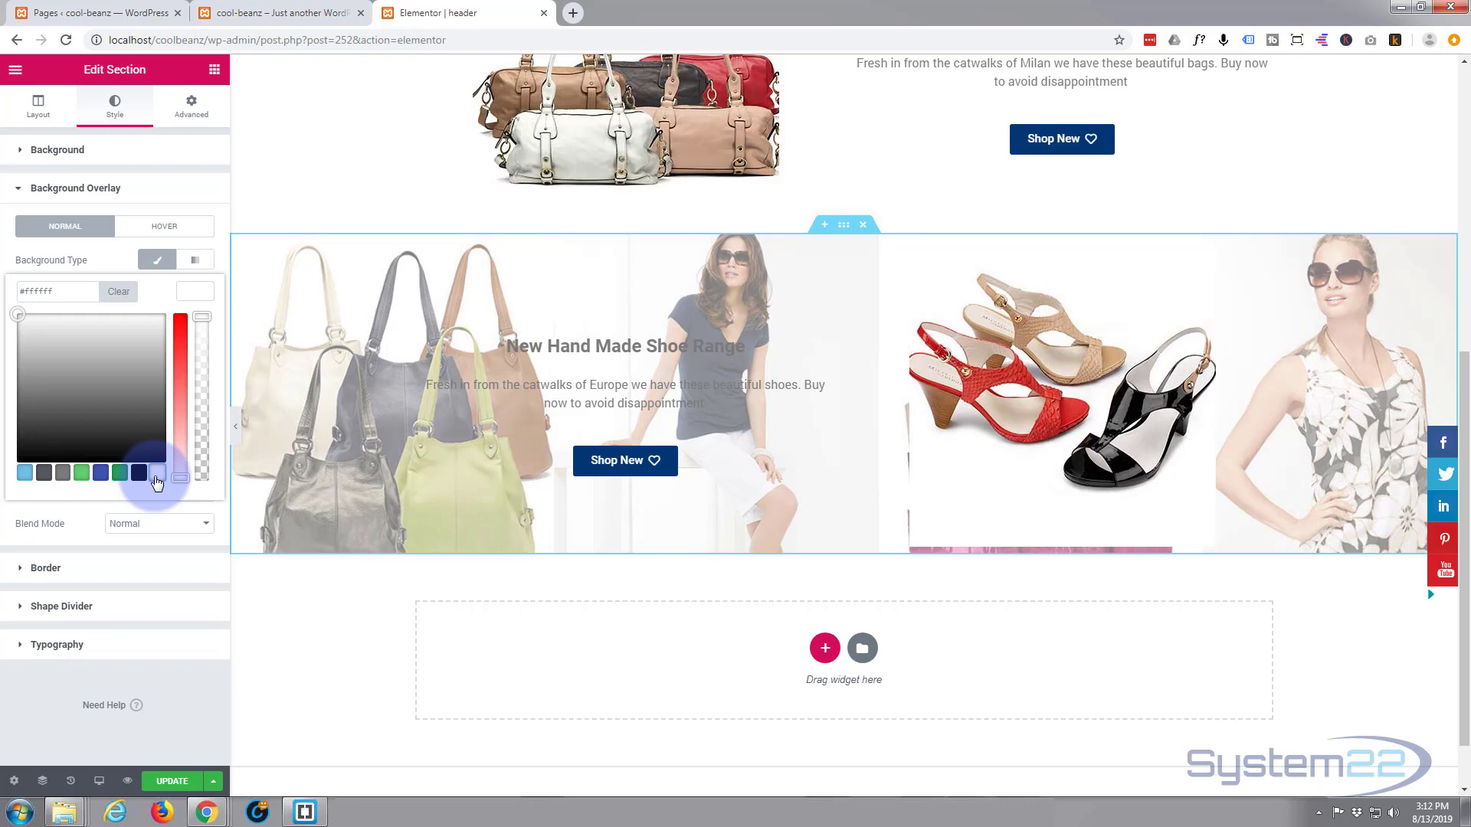
{"action": "left_click", "coordinate": [198, 292]}
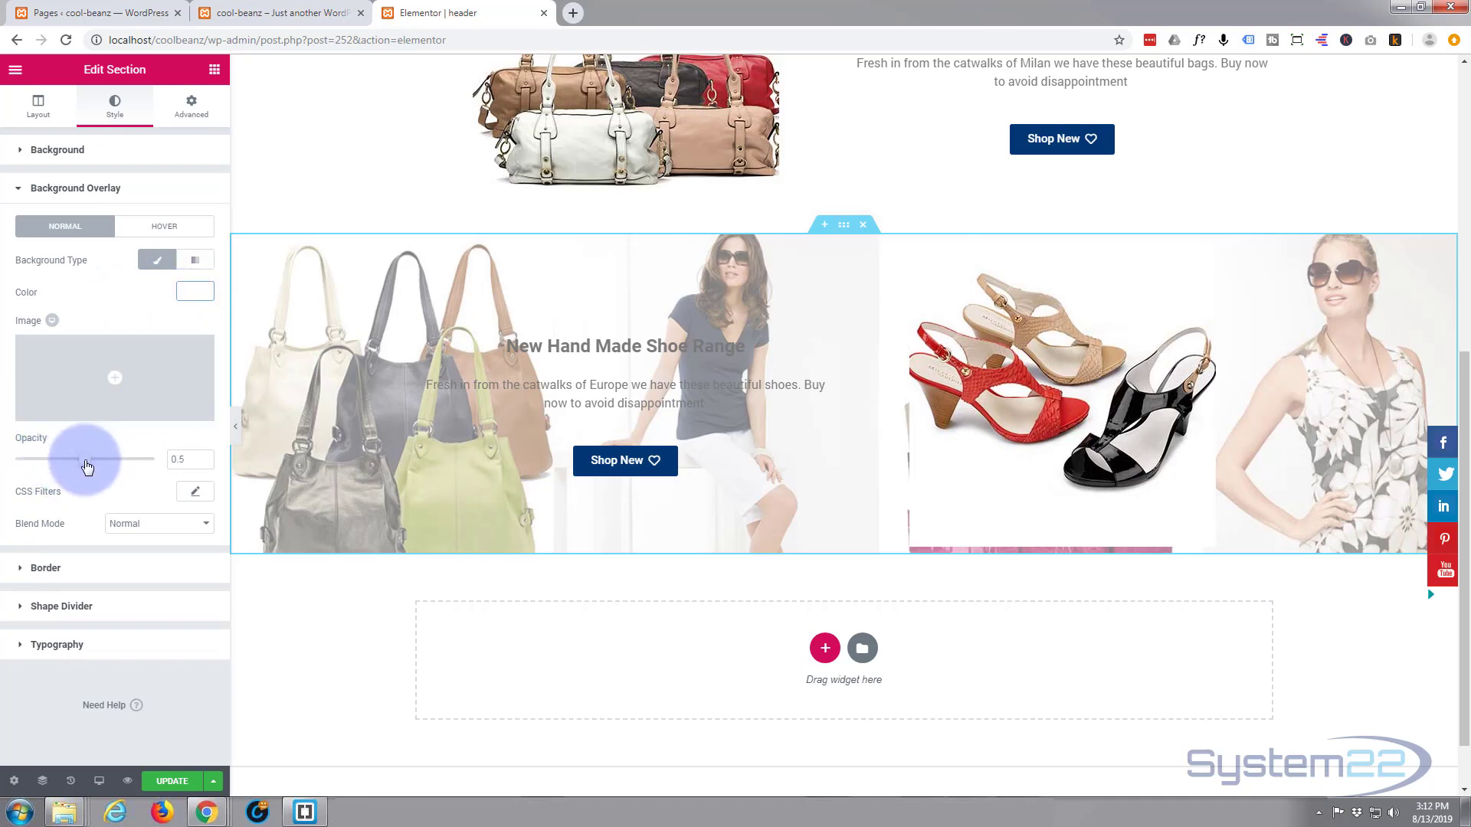
{"action": "left_click_drag", "start_coordinate": [86, 467], "coordinate": [143, 459]}
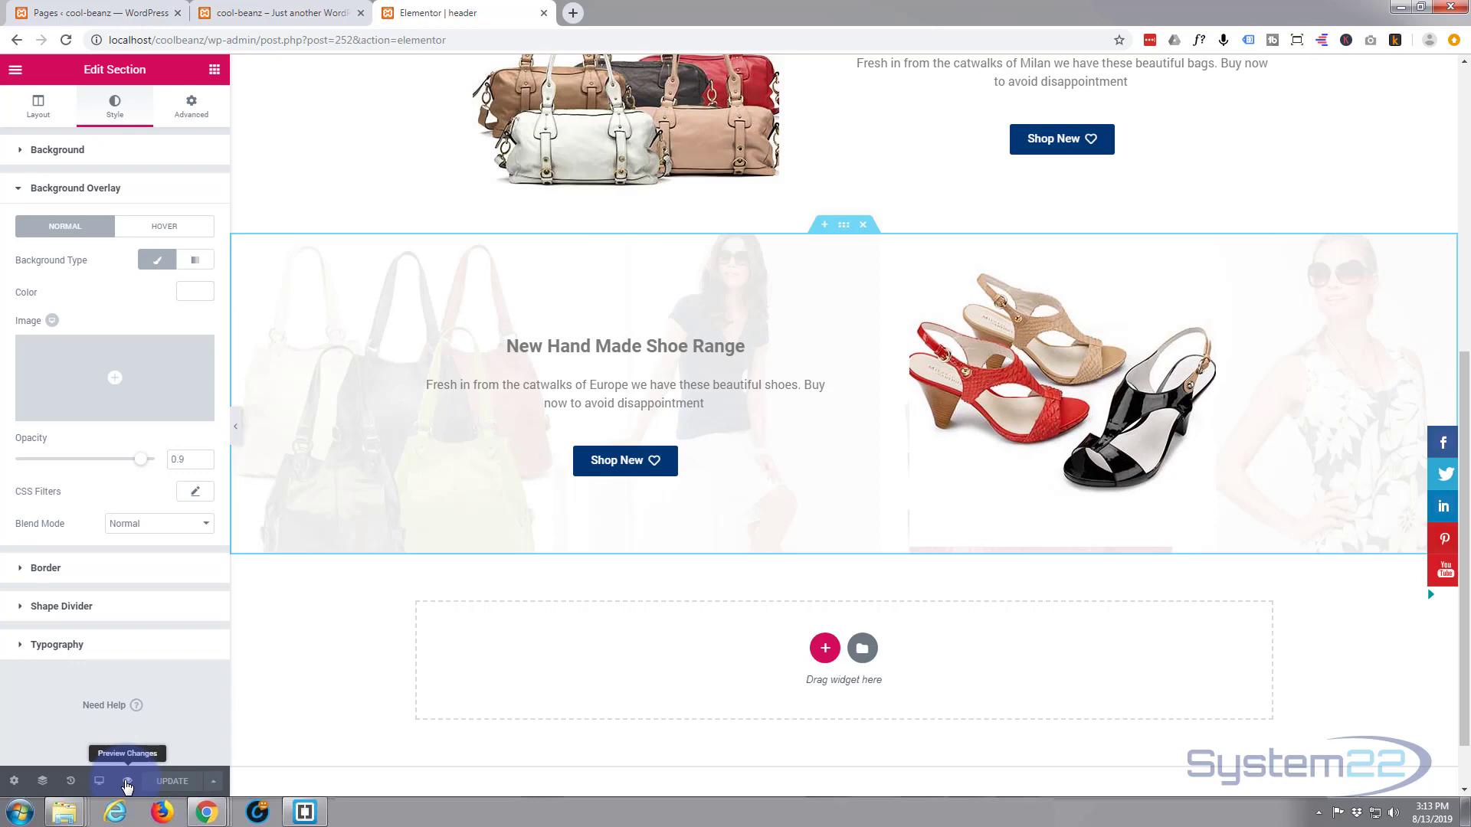
- Preview the page and scroll to the faded shoe-range section, then return to the editor
{"action": "left_click", "coordinate": [127, 781]}
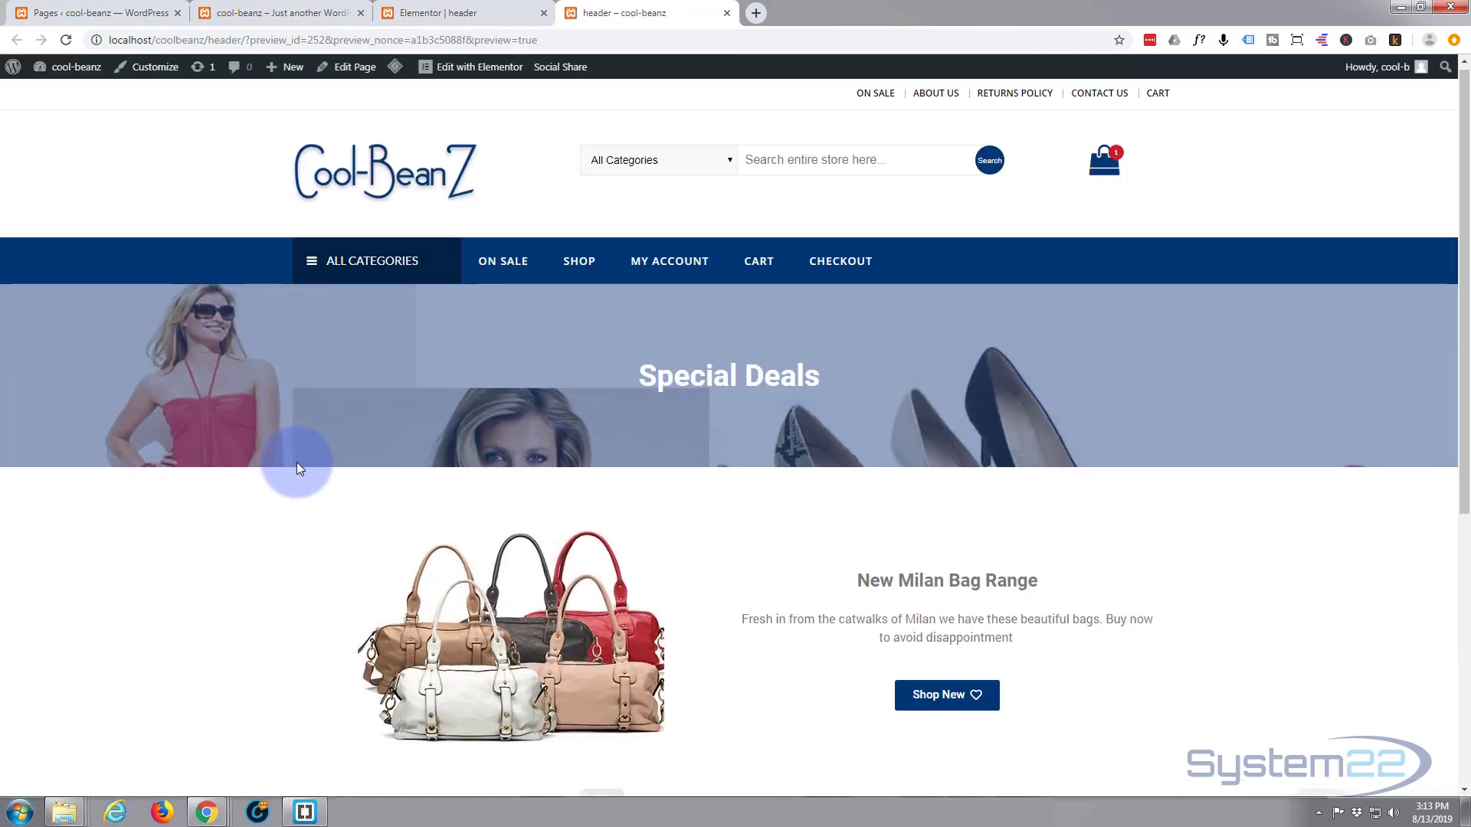
{"action": "scroll", "coordinate": [296, 462], "scroll_direction": "down", "scroll_amount": 4}
{"action": "scroll", "coordinate": [236, 349], "scroll_direction": "down", "scroll_amount": 2}
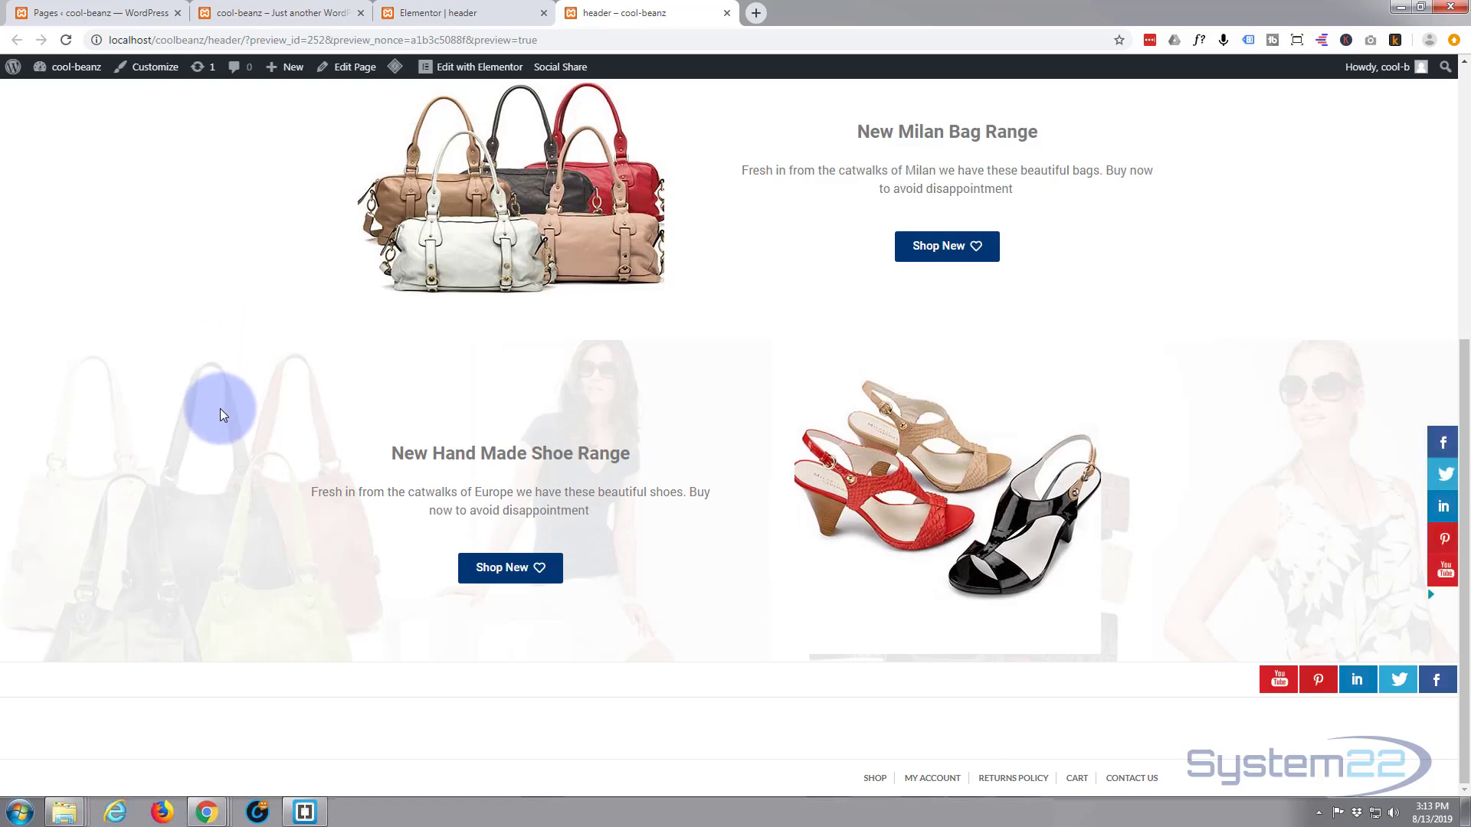
{"action": "scroll", "coordinate": [219, 417], "scroll_direction": "up", "scroll_amount": 1}
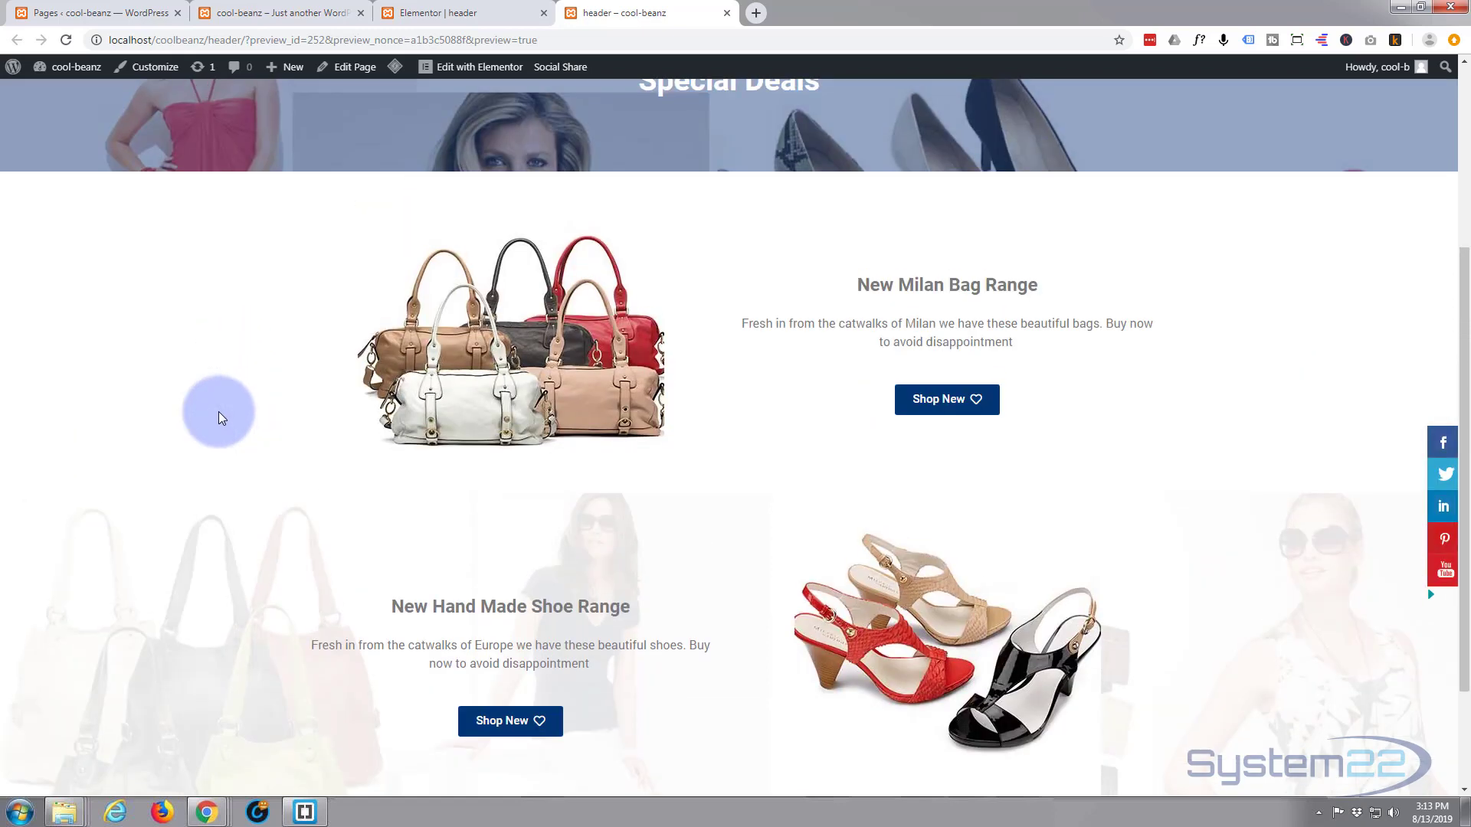
{"action": "scroll", "coordinate": [218, 418], "scroll_direction": "down", "scroll_amount": 1}
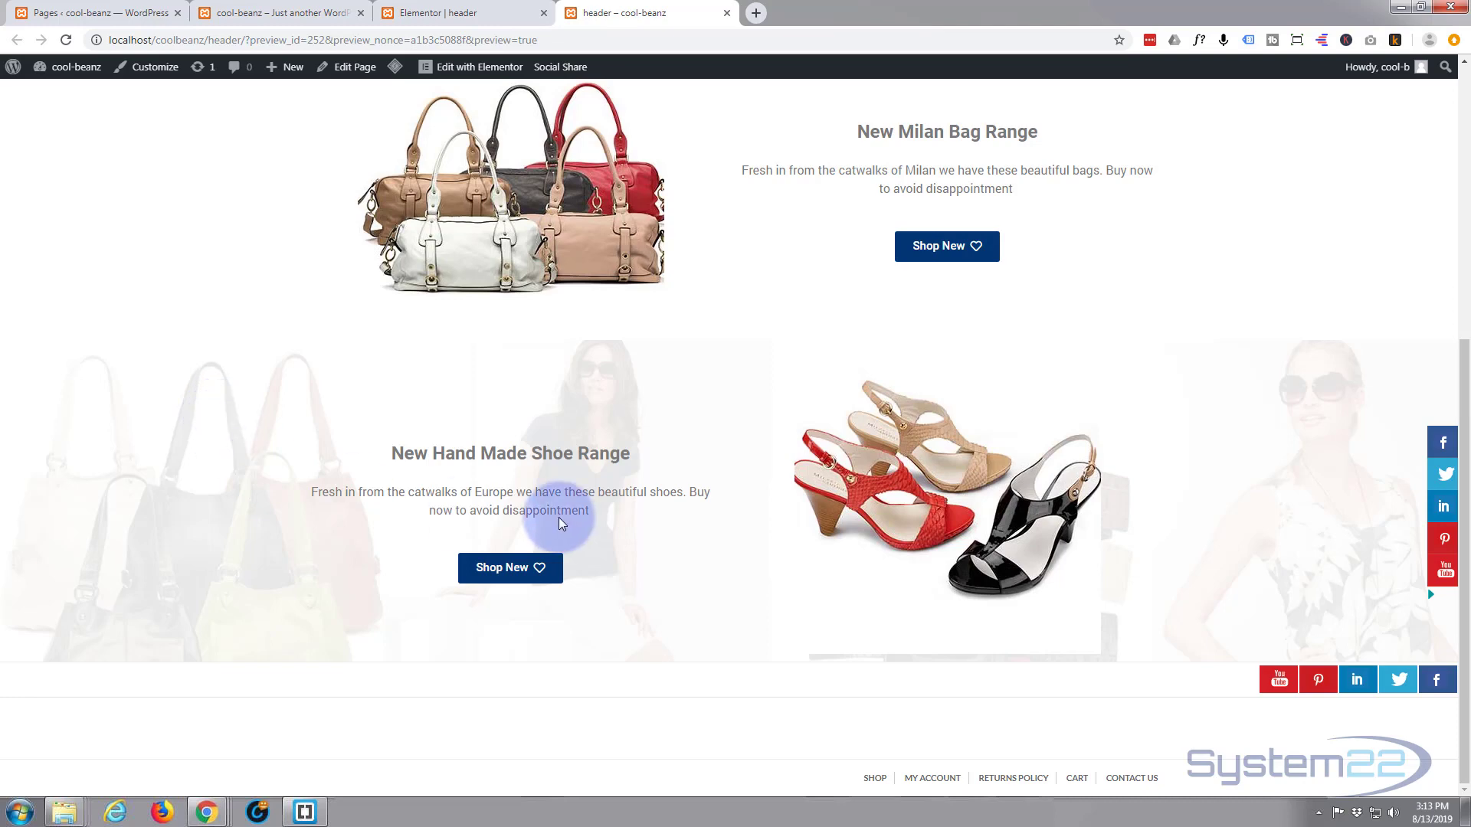
{"action": "left_click", "coordinate": [438, 11]}
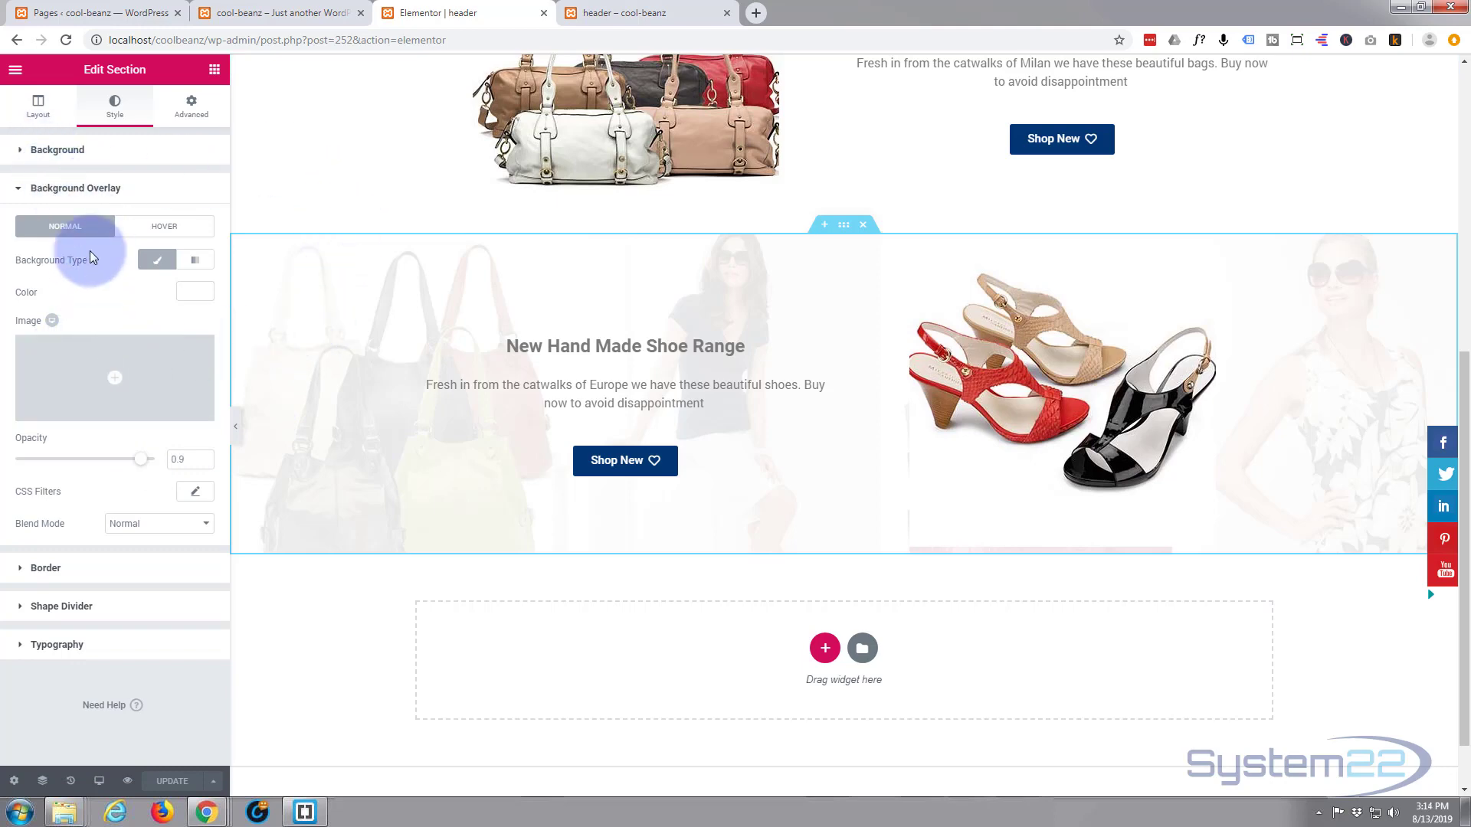
- Set the section's background attachment to Fixed and scroll the page to check it
{"action": "left_click", "coordinate": [17, 188]}
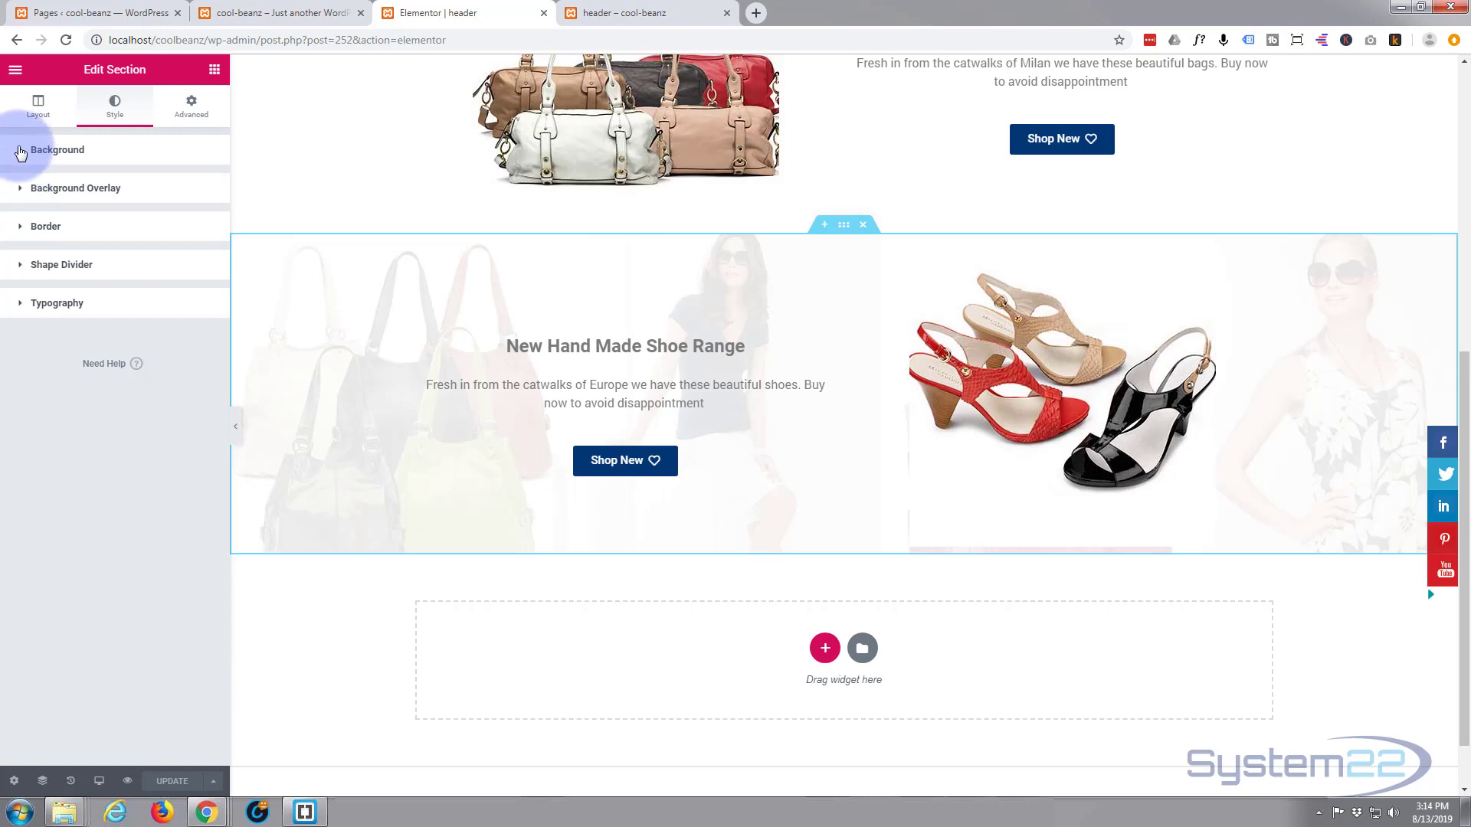
{"action": "left_click", "coordinate": [21, 152]}
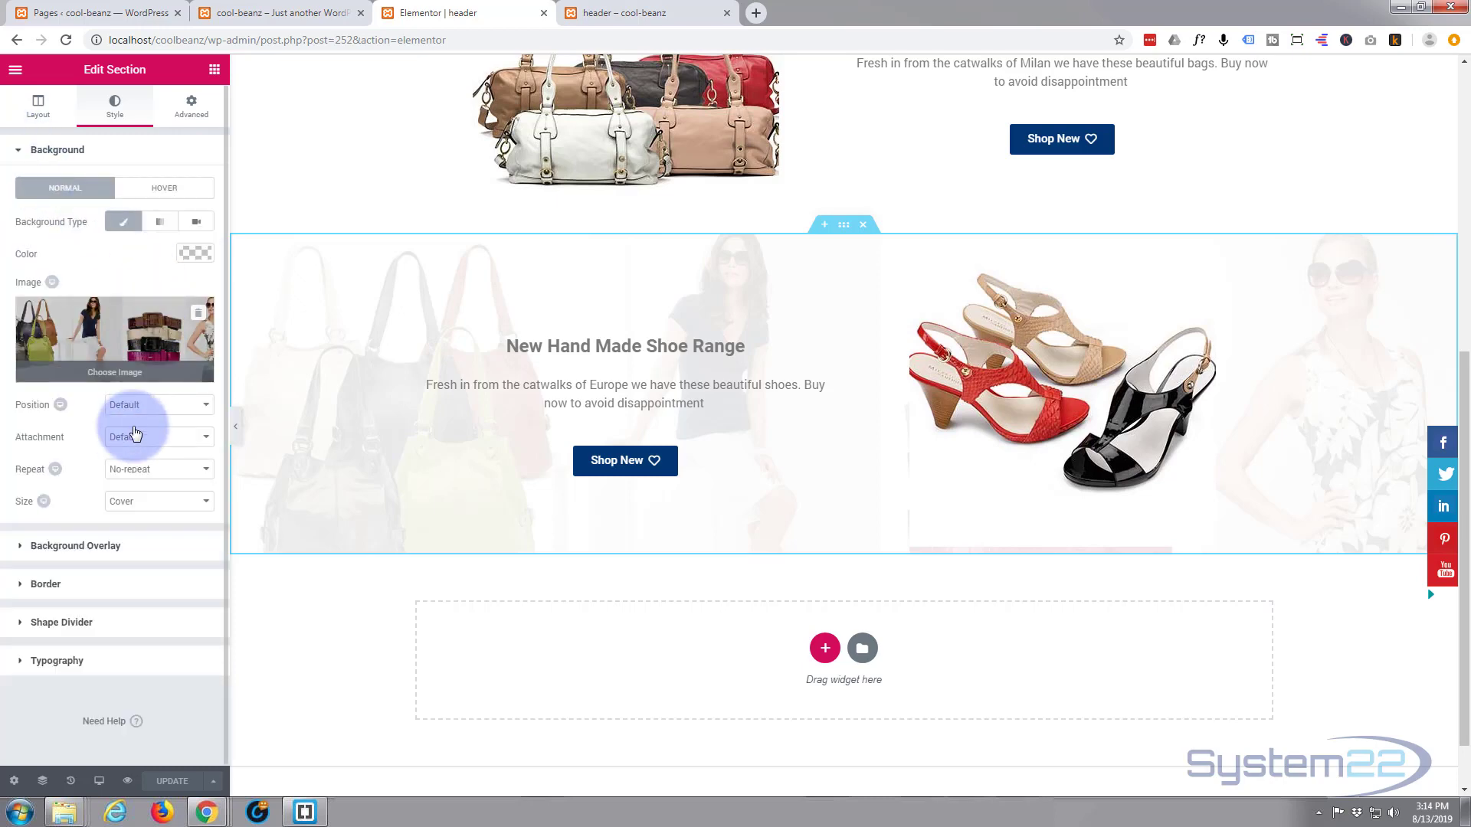
{"action": "left_click", "coordinate": [207, 442]}
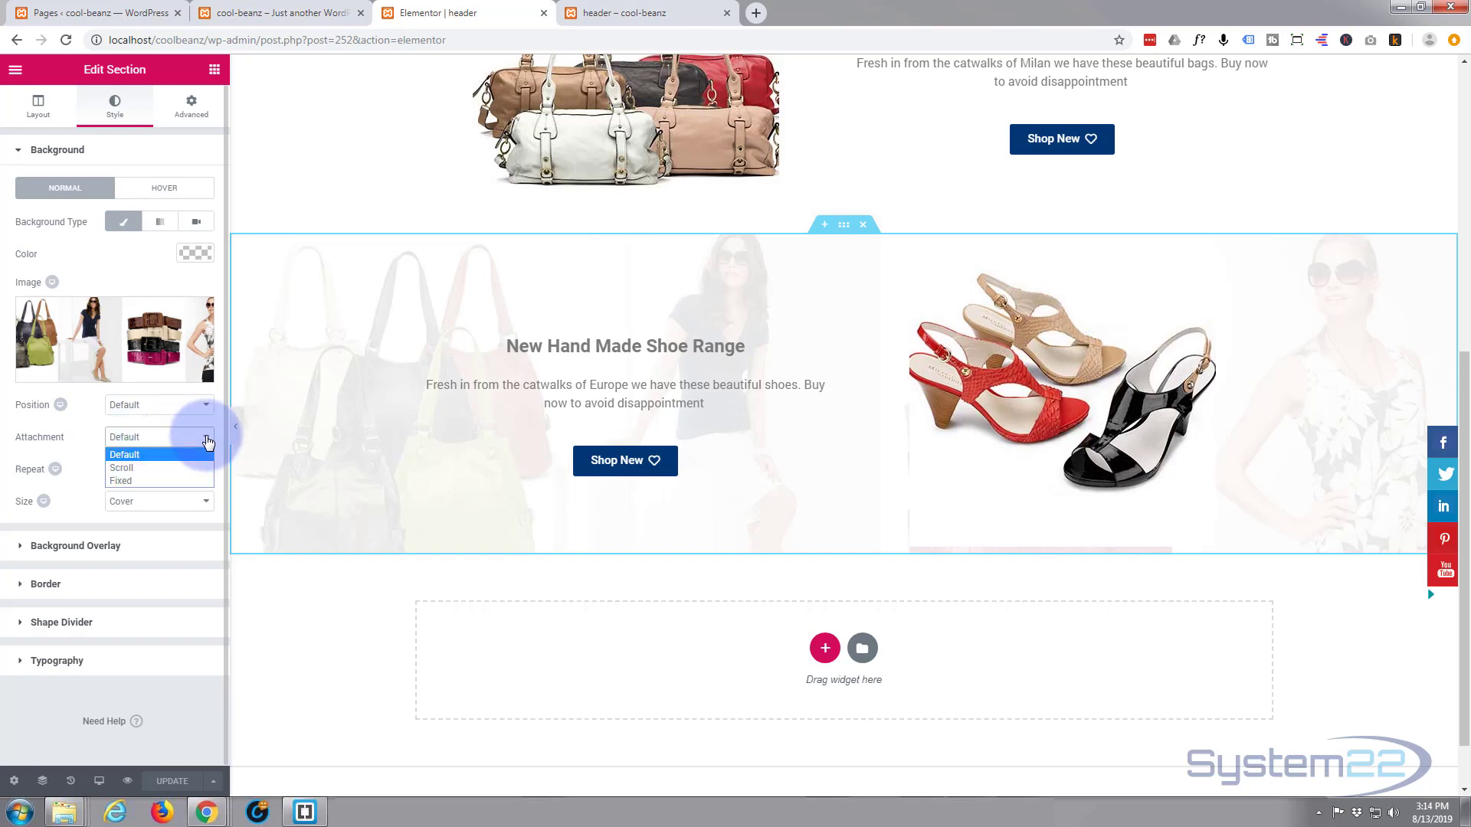
{"action": "left_click", "coordinate": [162, 481]}
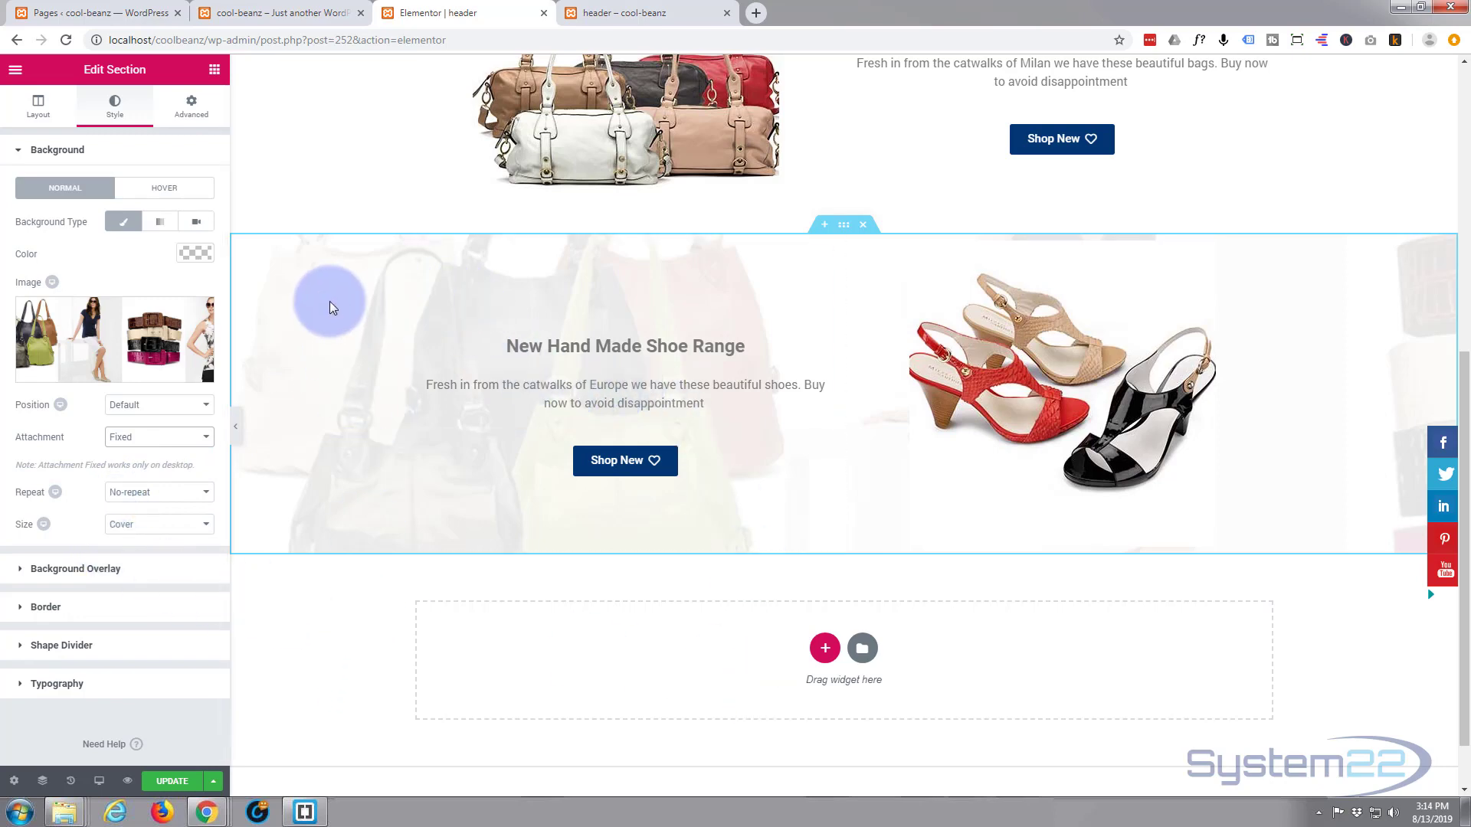
{"action": "scroll", "coordinate": [330, 307], "scroll_direction": "down", "scroll_amount": 1}
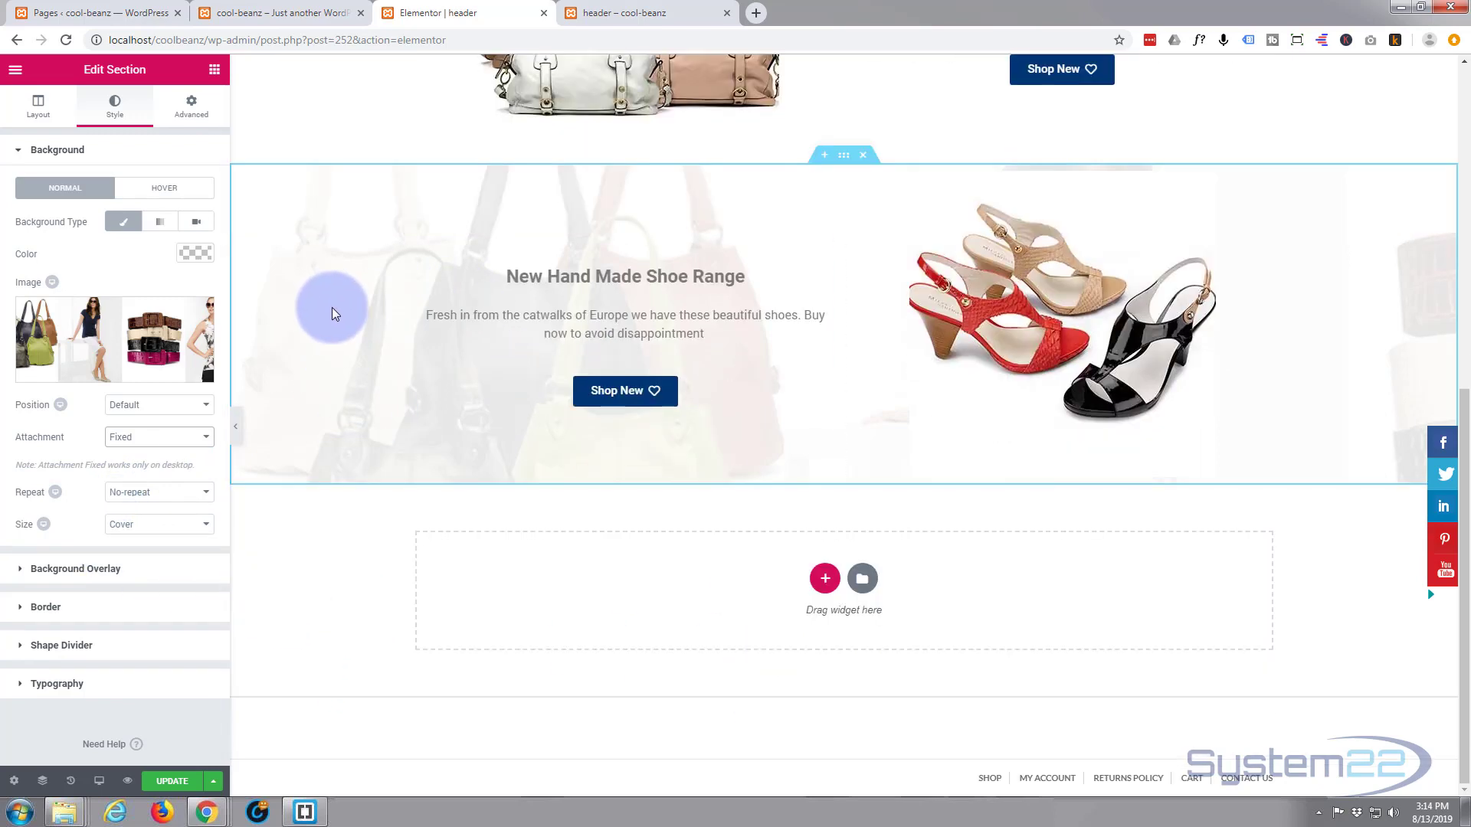
{"action": "scroll", "coordinate": [332, 307], "scroll_direction": "up", "scroll_amount": 4}
{"action": "scroll", "coordinate": [333, 308], "scroll_direction": "up", "scroll_amount": 3}
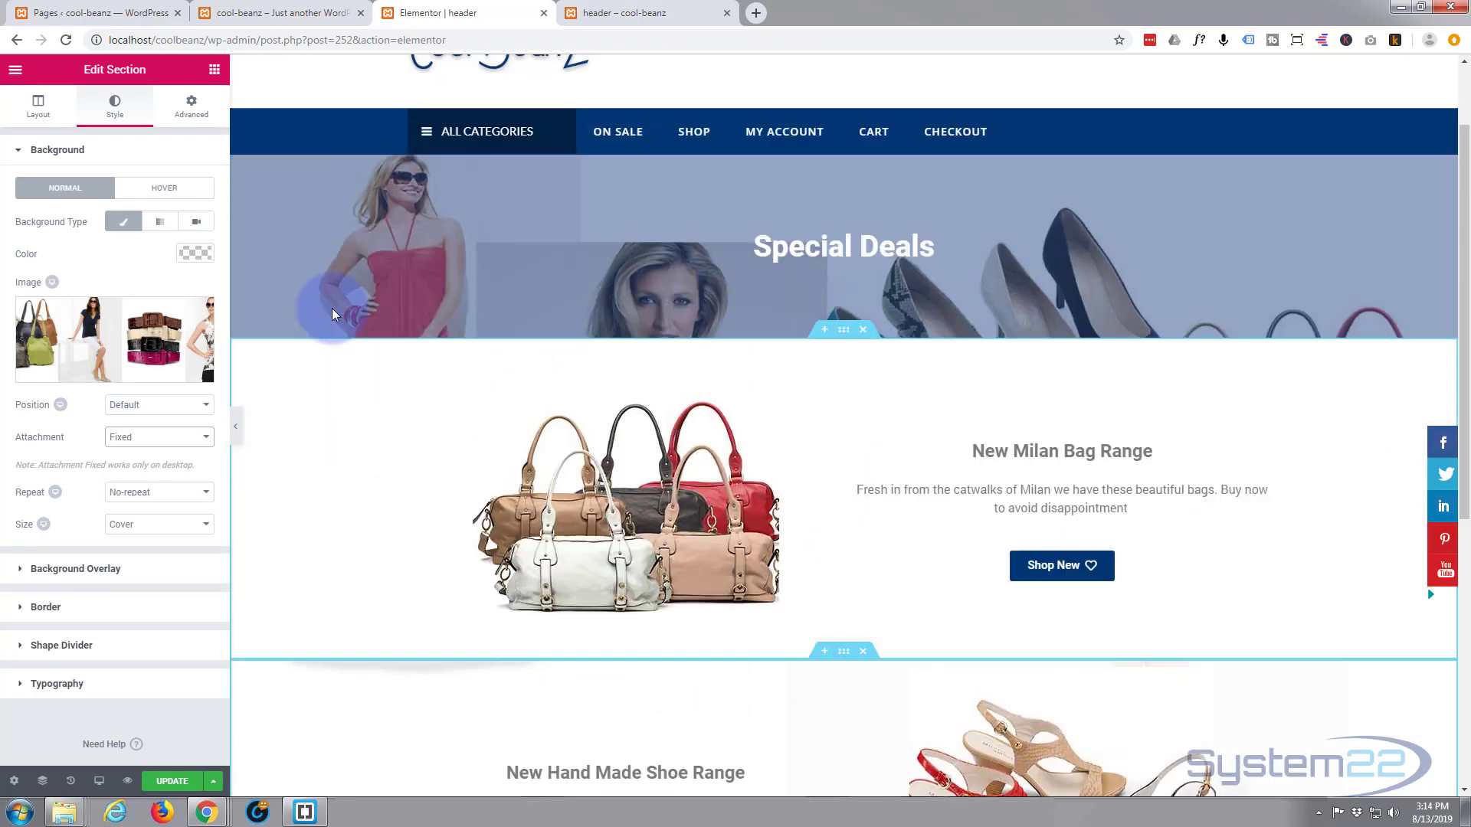
{"action": "scroll", "coordinate": [332, 308], "scroll_direction": "down", "scroll_amount": 4}
{"action": "scroll", "coordinate": [332, 309], "scroll_direction": "down", "scroll_amount": 4}
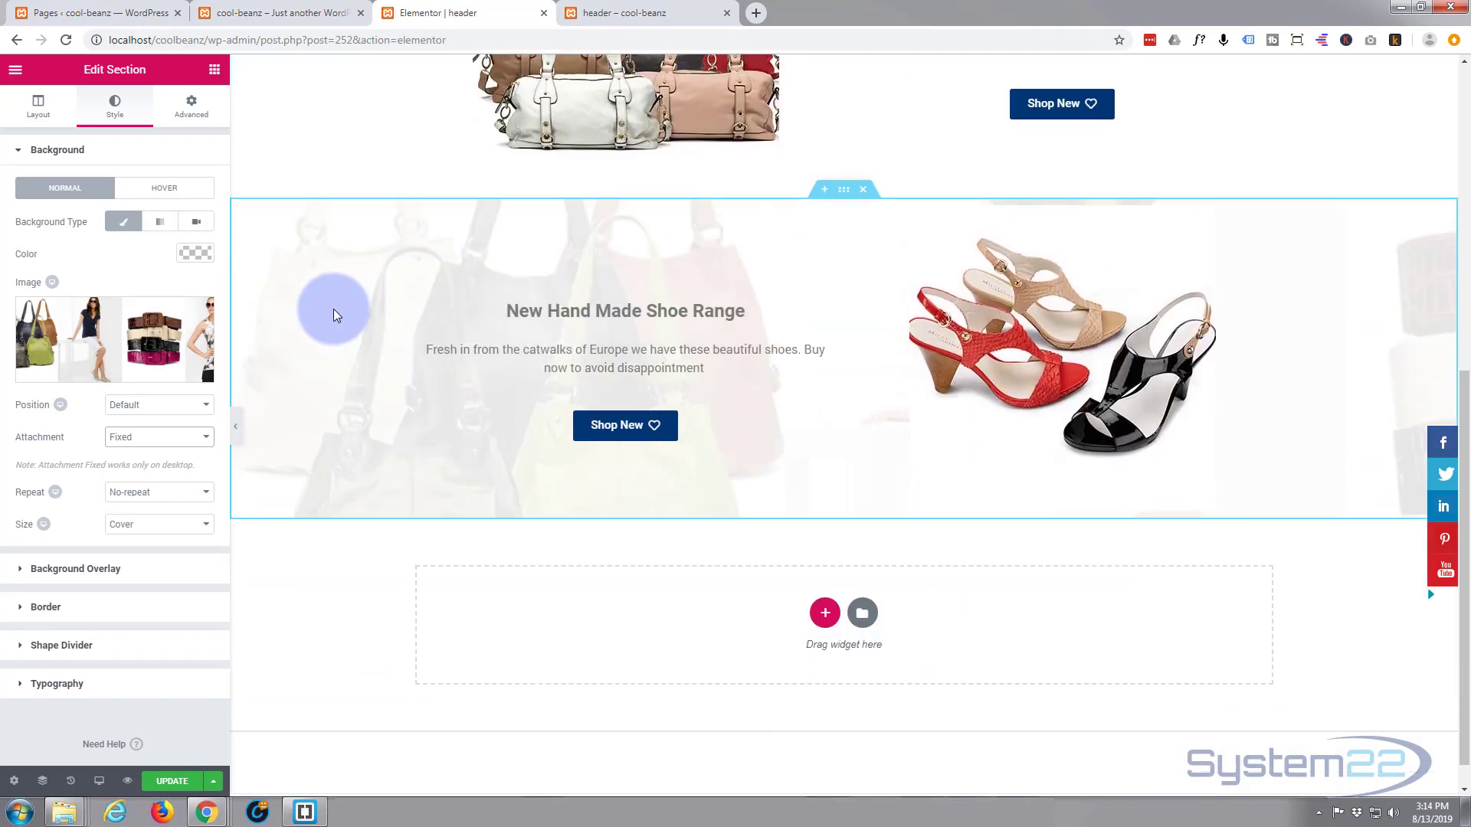
{"action": "scroll", "coordinate": [333, 310], "scroll_direction": "up", "scroll_amount": 3}
{"action": "scroll", "coordinate": [333, 309], "scroll_direction": "up", "scroll_amount": 1}
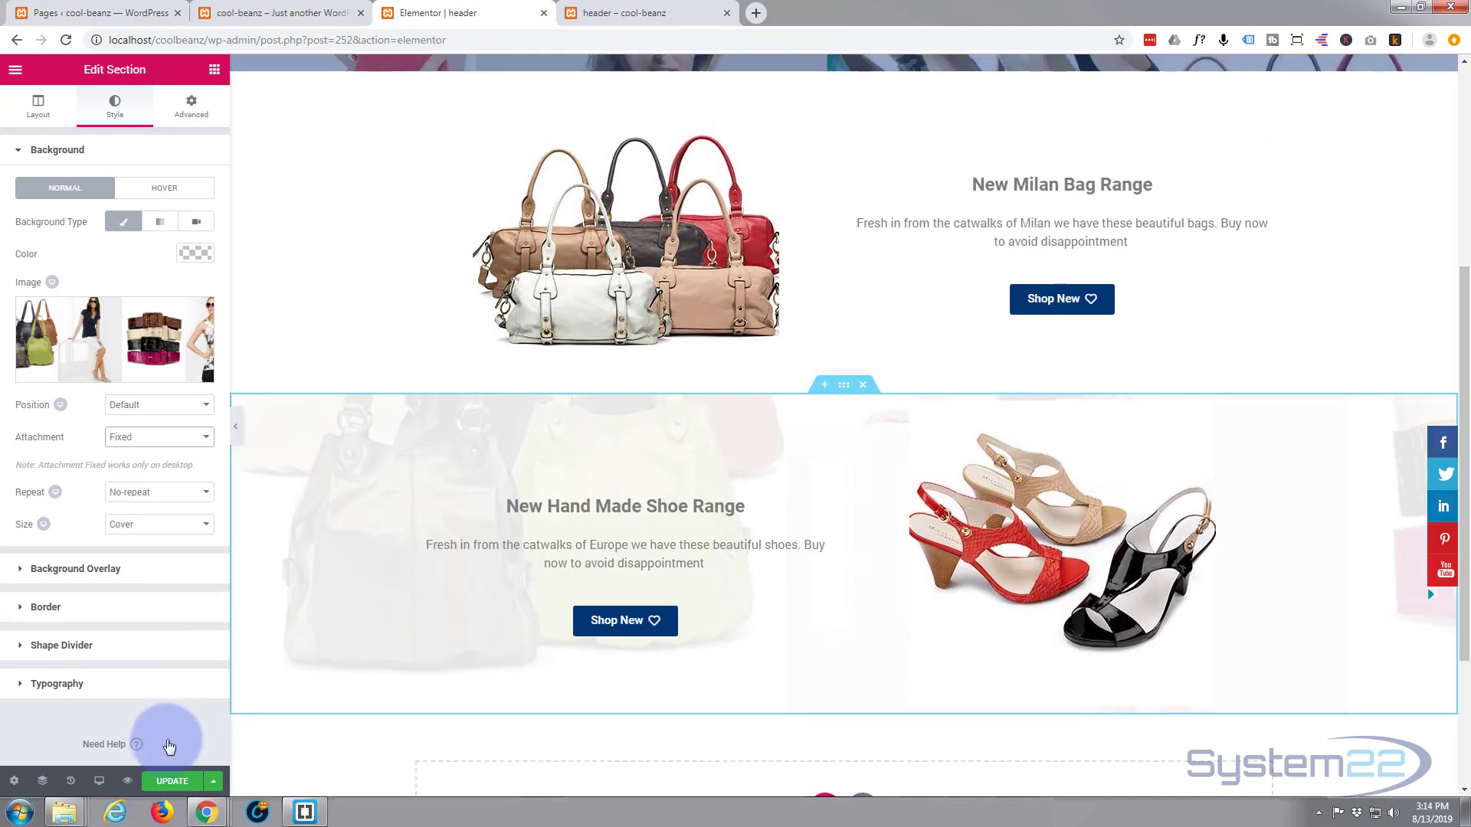
- Update the page and scroll the refreshed preview to check the fixed, faded shoe background
{"action": "left_click", "coordinate": [157, 783]}
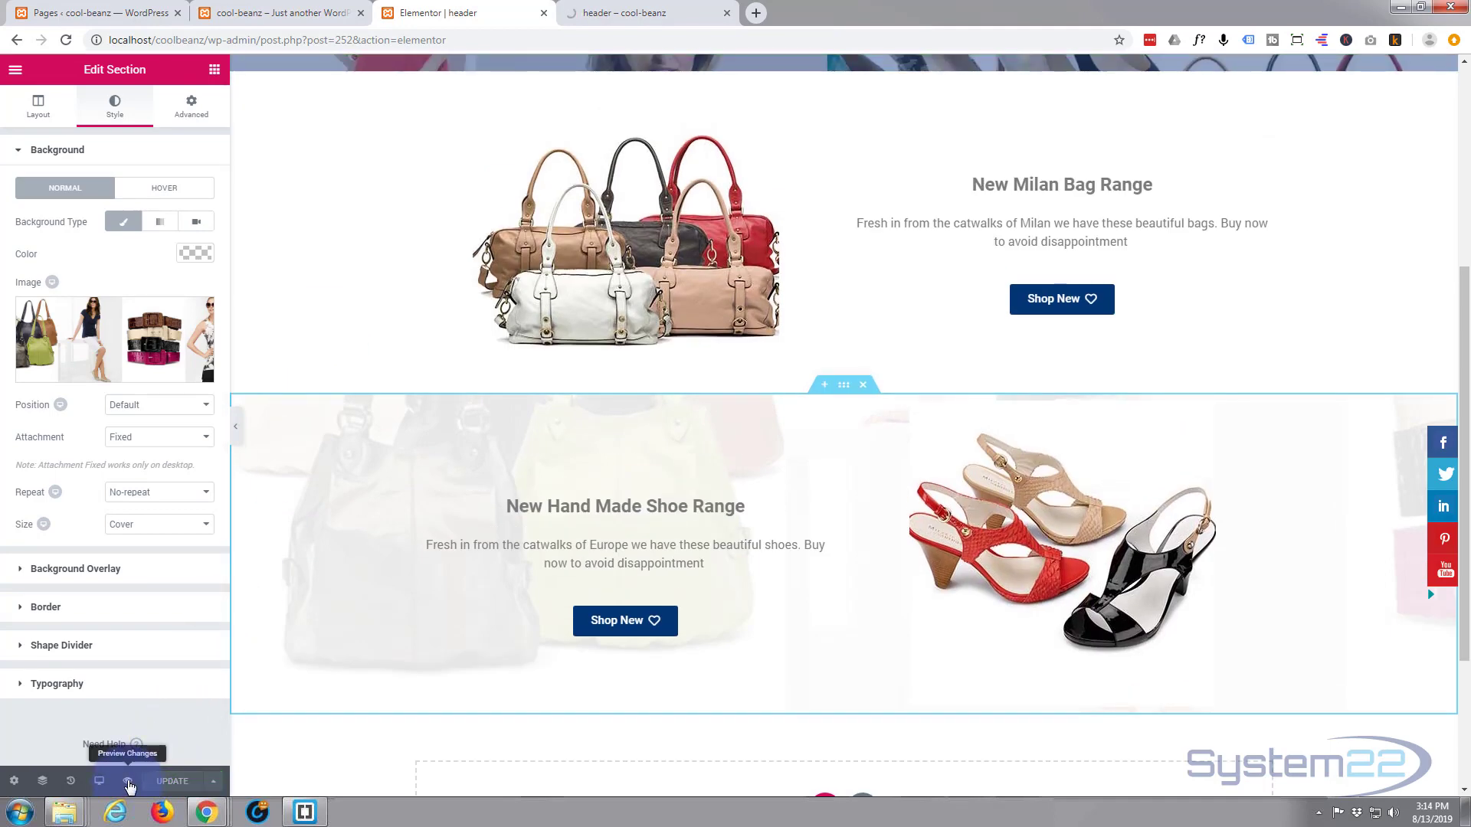
{"action": "left_click", "coordinate": [127, 782]}
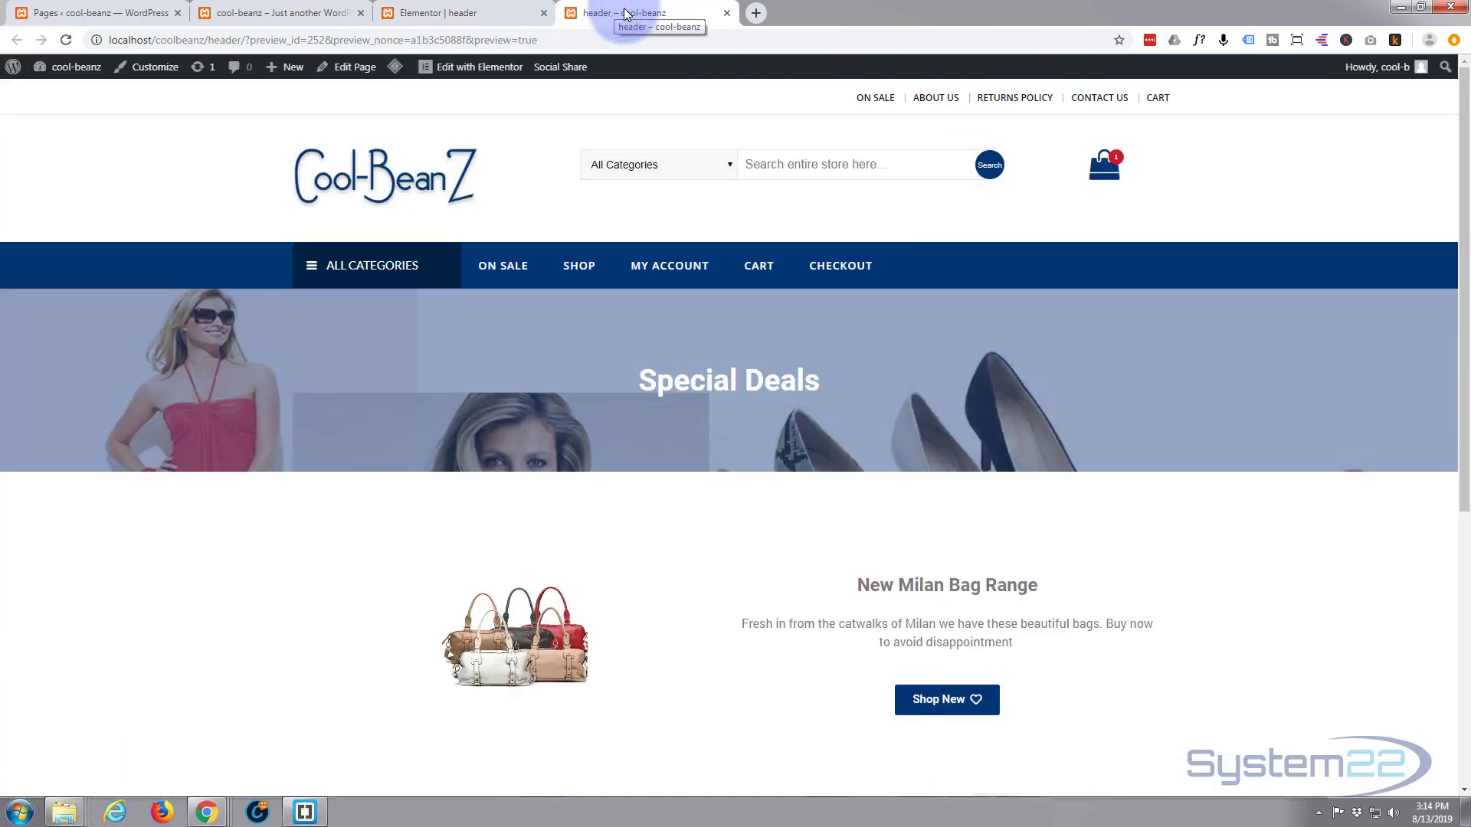
{"action": "scroll", "coordinate": [549, 357], "scroll_direction": "down", "scroll_amount": 5}
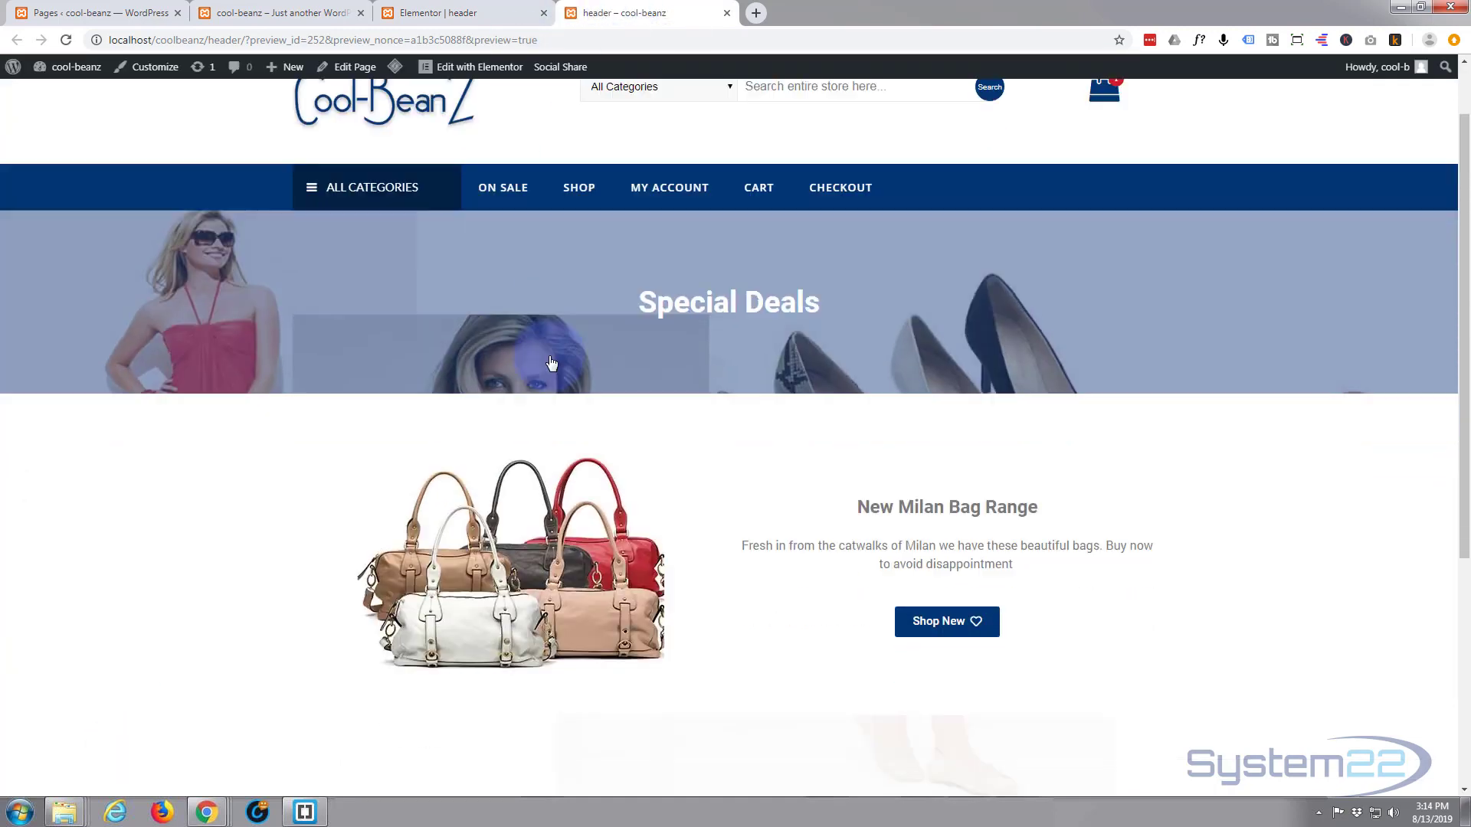
{"action": "scroll", "coordinate": [500, 314], "scroll_direction": "down", "scroll_amount": 1}
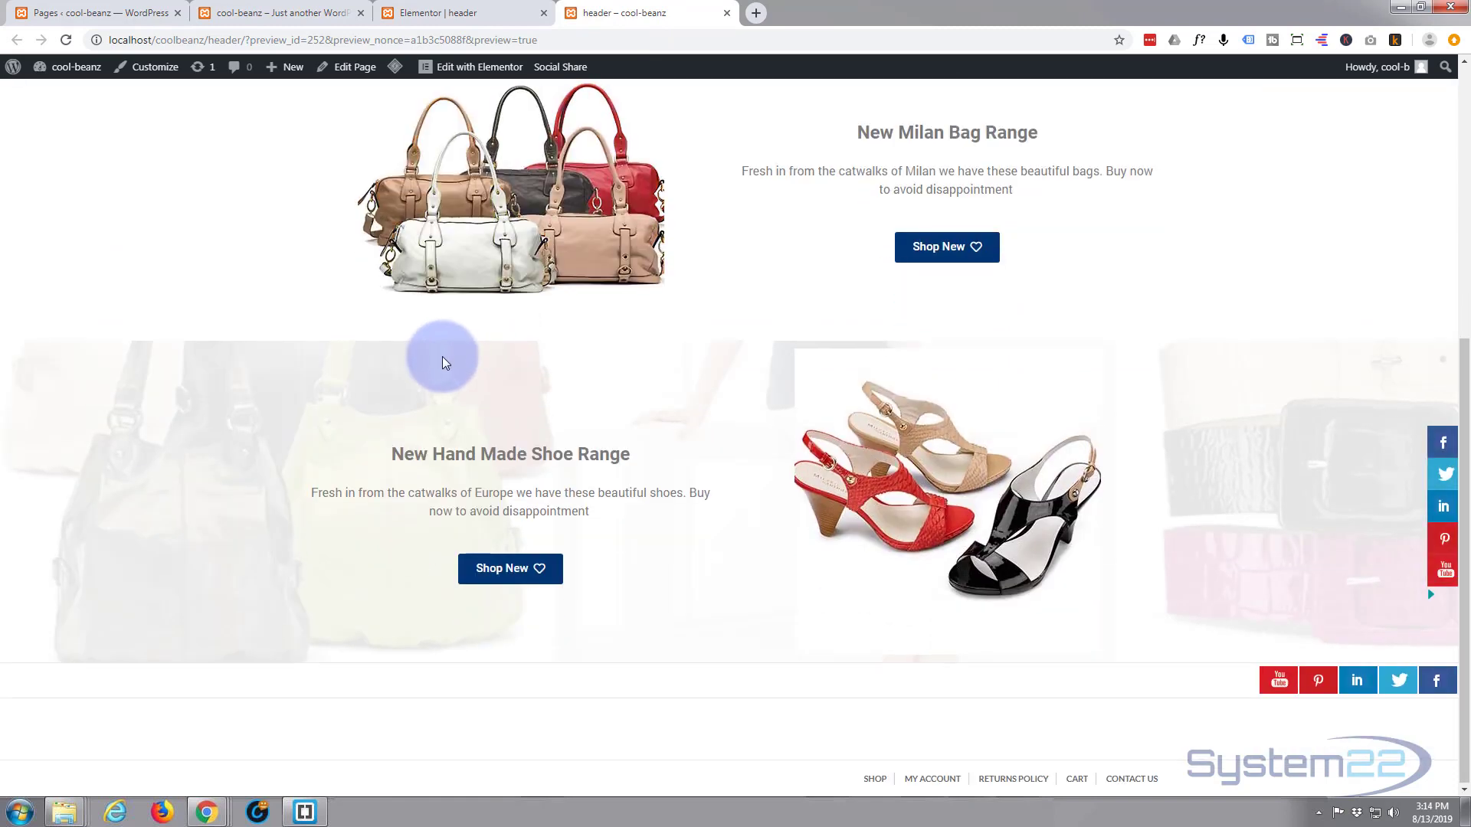
{"action": "scroll", "coordinate": [443, 357], "scroll_direction": "up", "scroll_amount": 2}
{"action": "scroll", "coordinate": [444, 358], "scroll_direction": "down", "scroll_amount": 1}
{"action": "scroll", "coordinate": [443, 355], "scroll_direction": "down", "scroll_amount": 1}
{"action": "scroll", "coordinate": [445, 358], "scroll_direction": "up", "scroll_amount": 4}
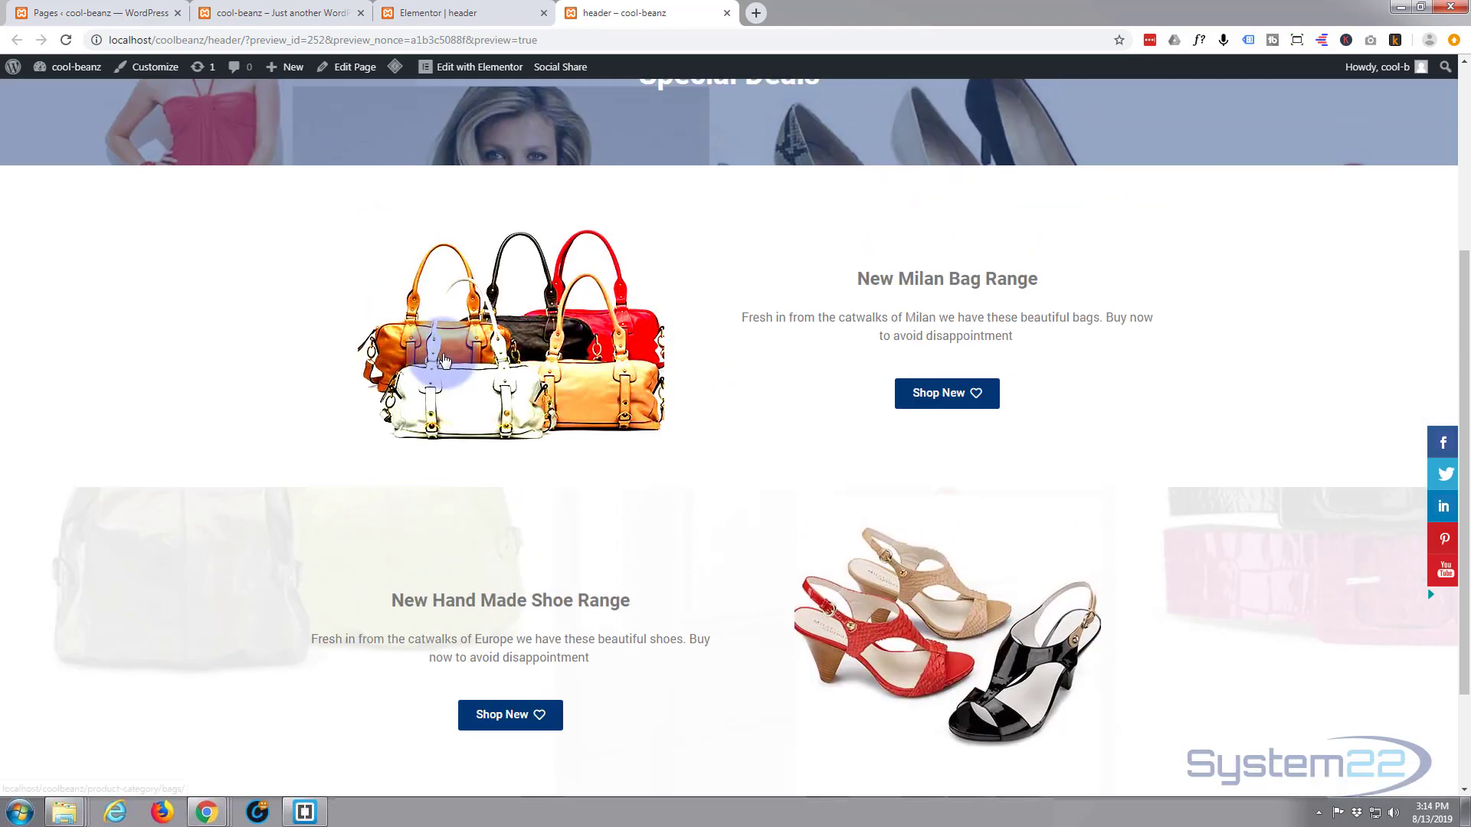
{"action": "scroll", "coordinate": [444, 358], "scroll_direction": "down", "scroll_amount": 4}
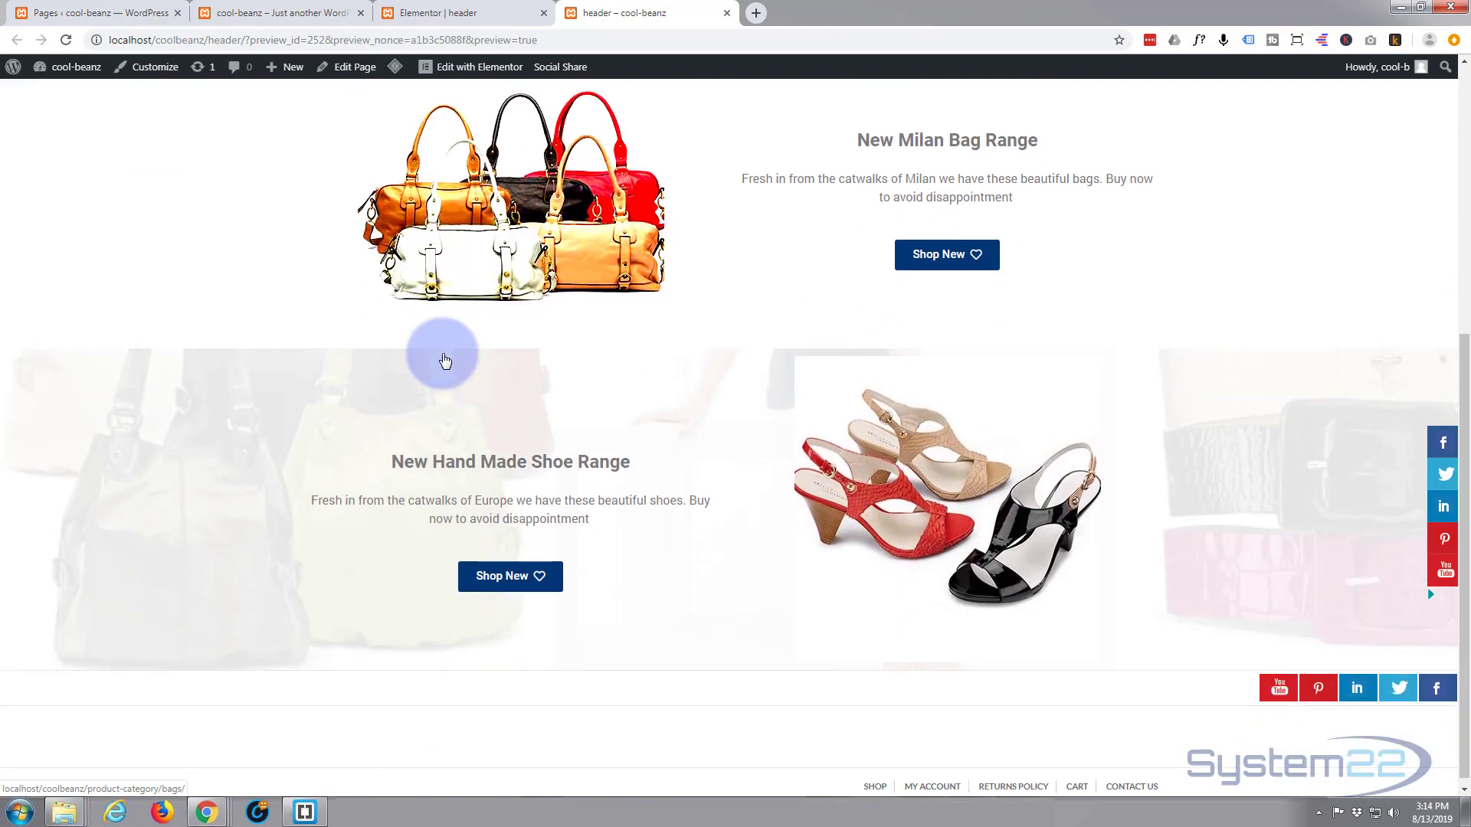
{"action": "scroll", "coordinate": [444, 358], "scroll_direction": "up", "scroll_amount": 1}
{"action": "scroll", "coordinate": [443, 355], "scroll_direction": "up", "scroll_amount": 2}
{"action": "scroll", "coordinate": [443, 355], "scroll_direction": "down", "scroll_amount": 2}
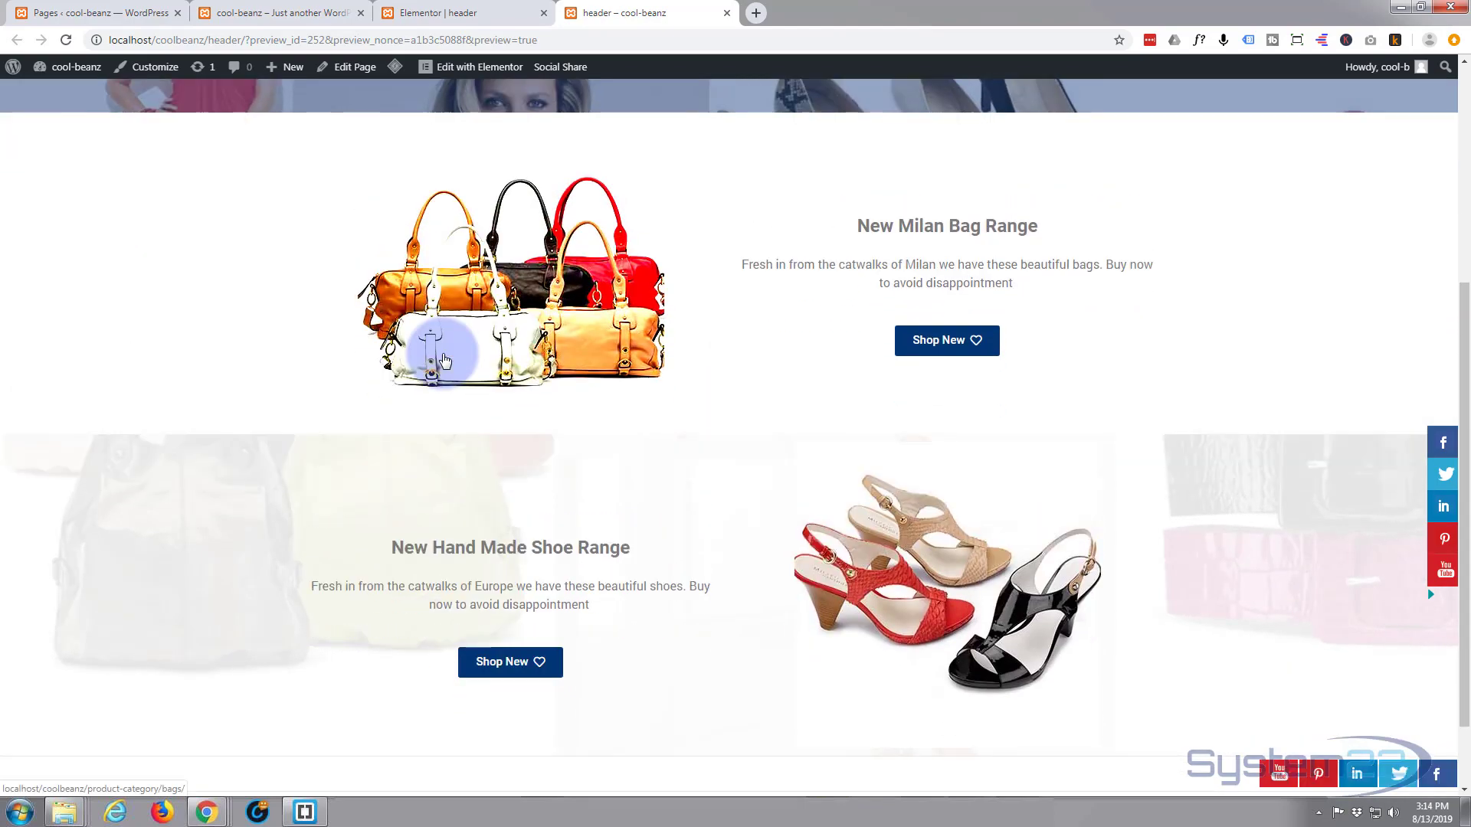
{"action": "scroll", "coordinate": [443, 352], "scroll_direction": "up", "scroll_amount": 3}
{"action": "scroll", "coordinate": [443, 353], "scroll_direction": "down", "scroll_amount": 3}
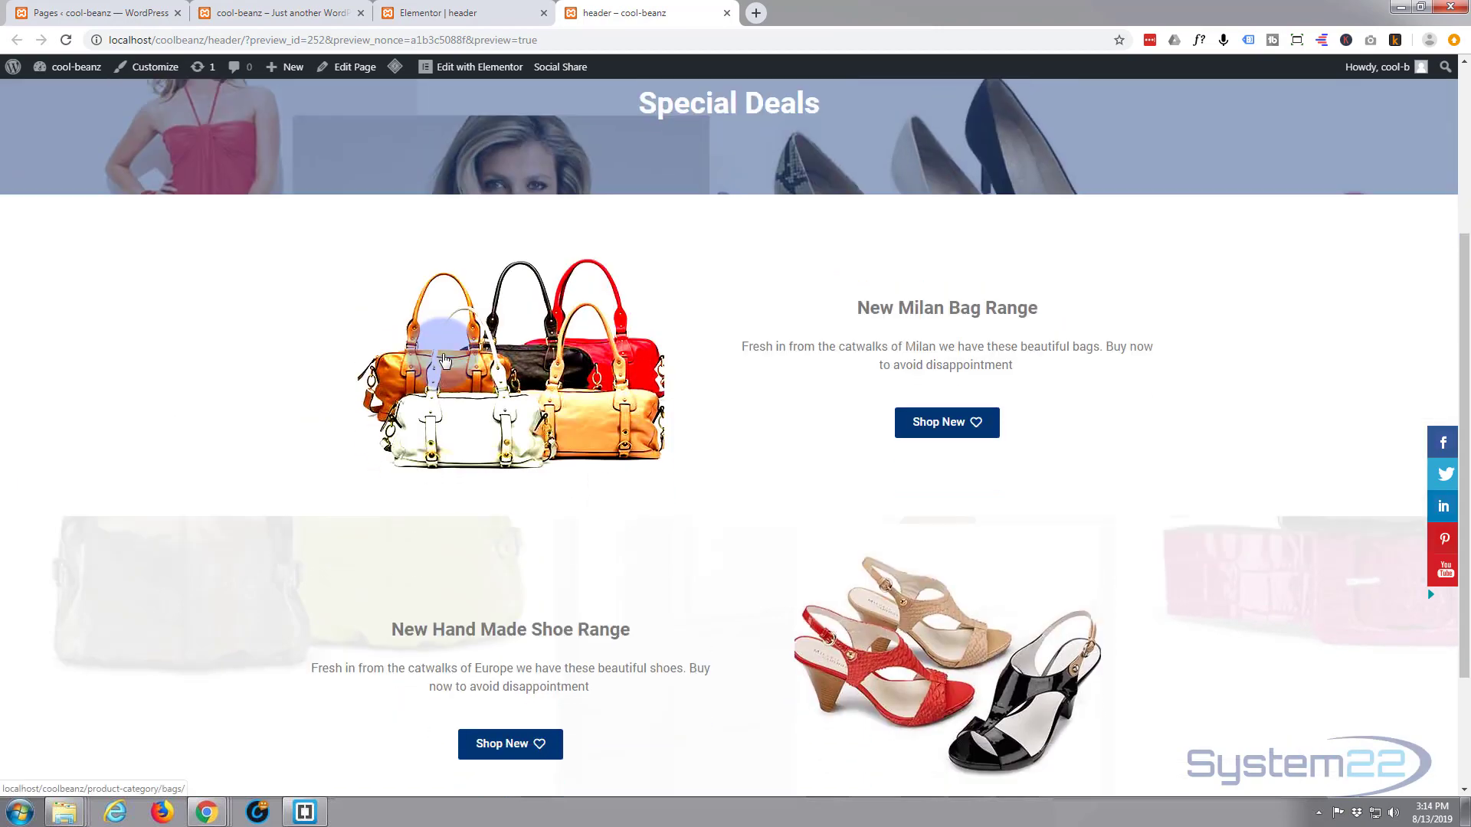
{"action": "scroll", "coordinate": [445, 360], "scroll_direction": "up", "scroll_amount": 6}
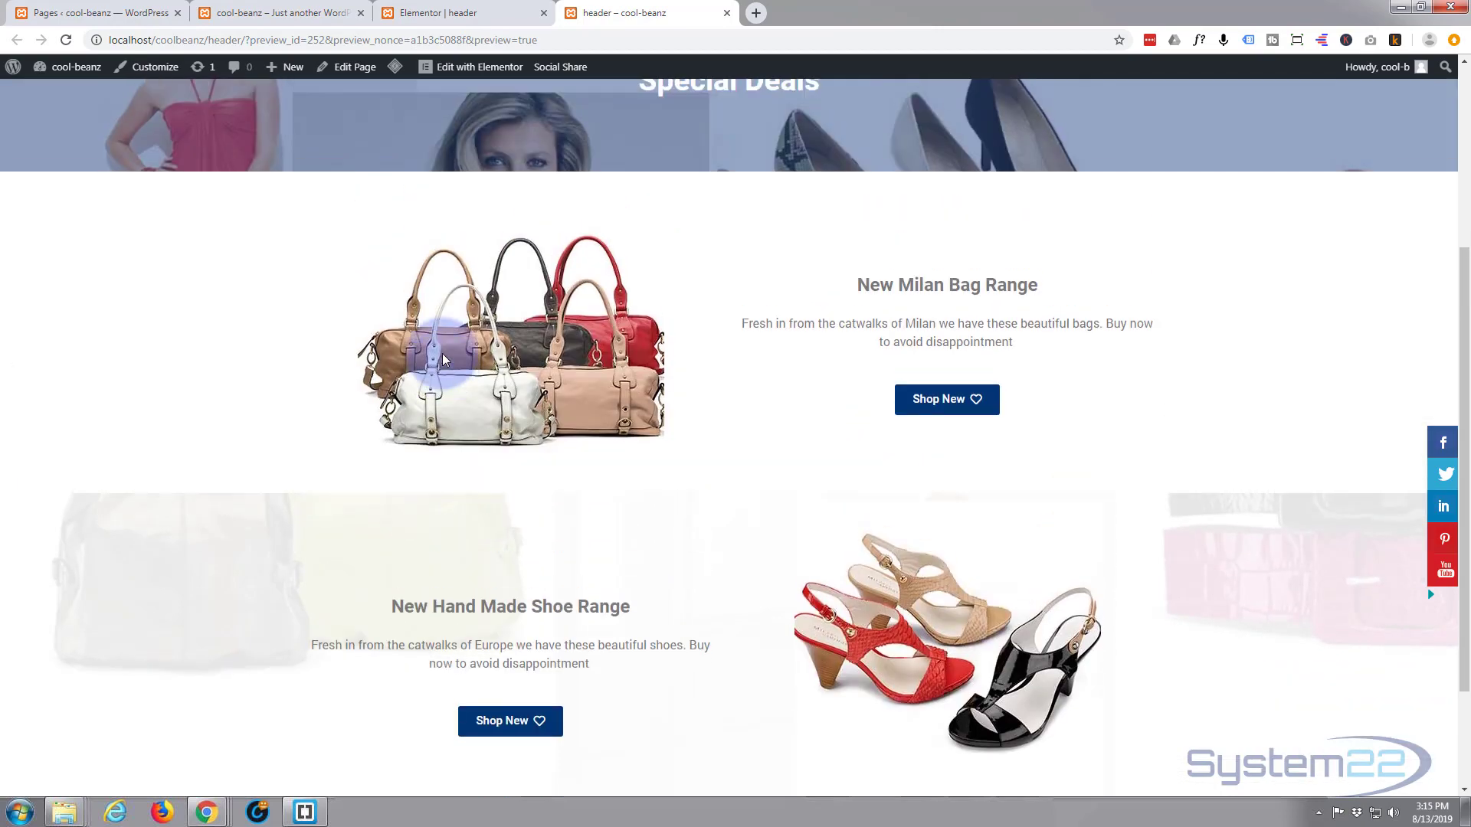